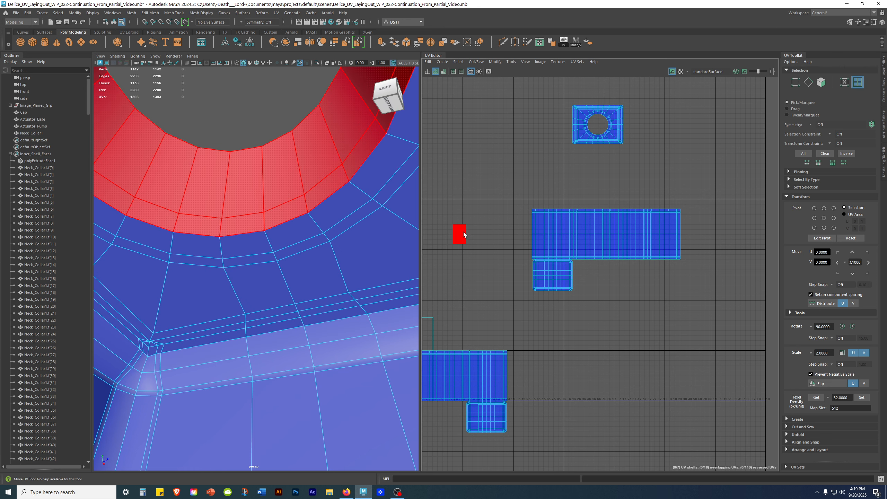
- Inspect the neck's inner wall and flip its small reversed UV shell along U
left_click_drag(322, 154, 311, 315, "alt")
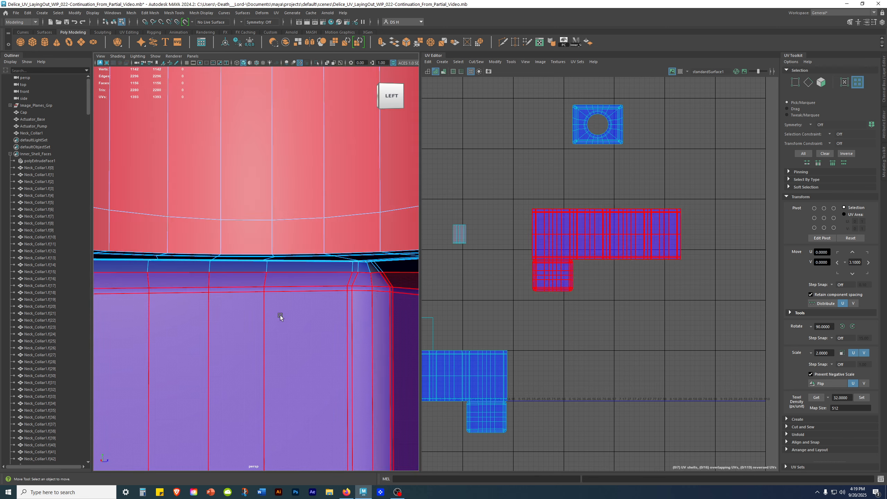
right_click_drag(168, 240, 356, 206, "alt")
left_click_drag(255, 229, 343, 175, "alt")
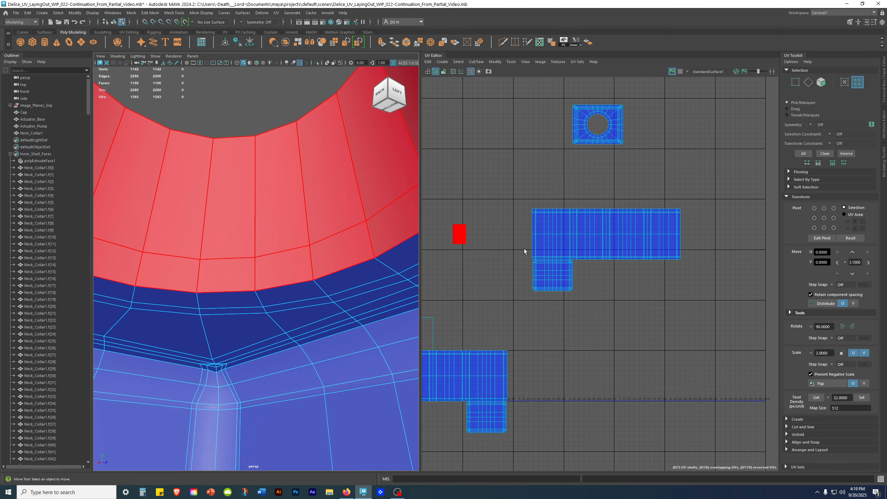
right_click_drag(493, 202, 499, 321, "alt")
middle_click_drag(451, 200, 649, 149, "alt")
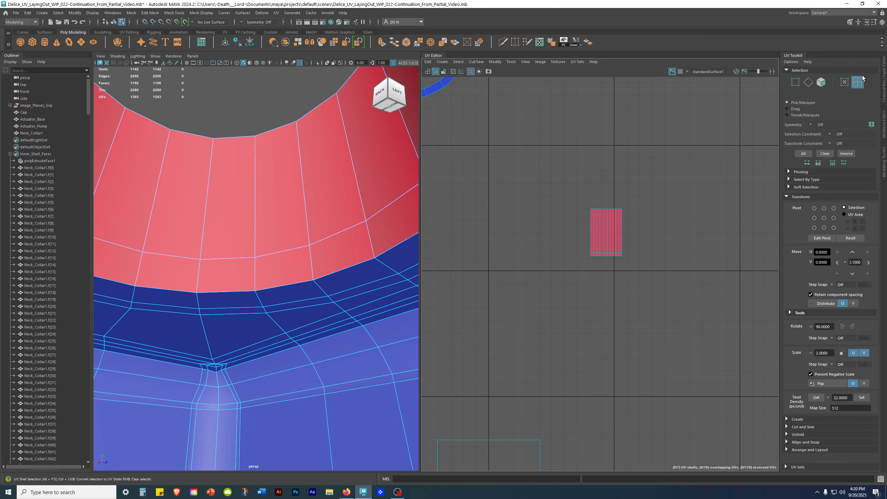
left_click(611, 225)
left_click(679, 397)
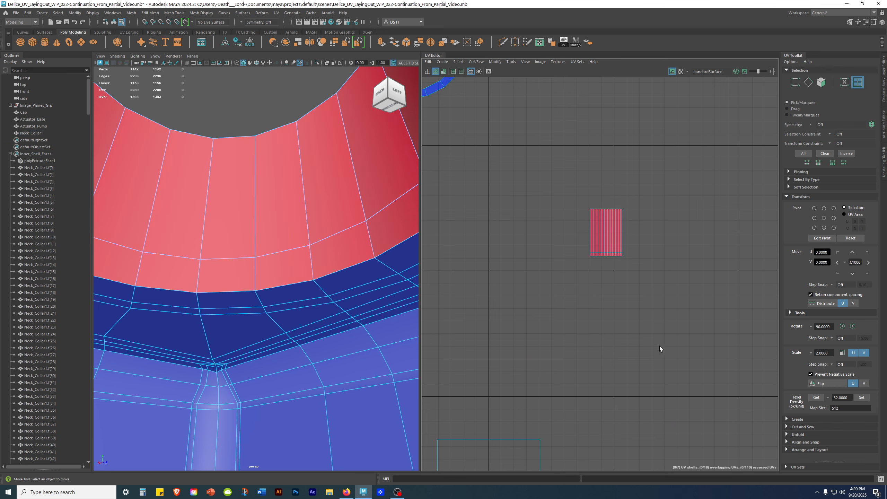
left_click(616, 234)
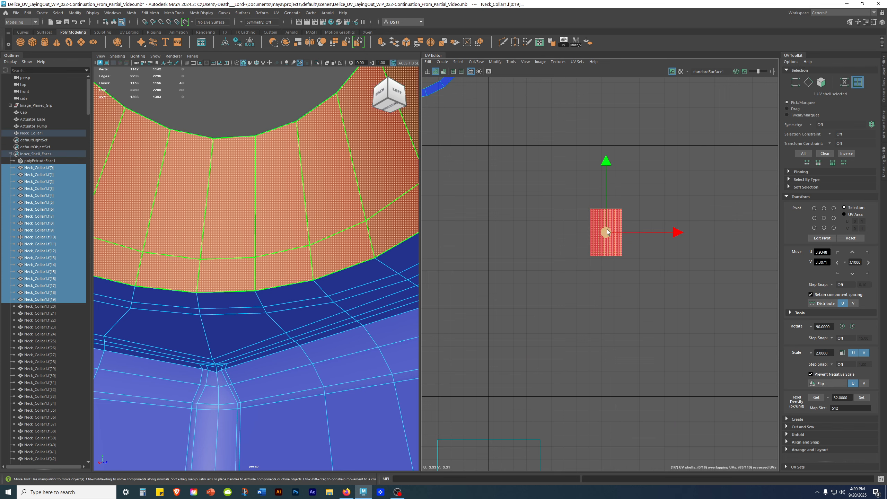
scroll(637, 273, "down", 3)
middle_click_drag(640, 272, 587, 258, "alt")
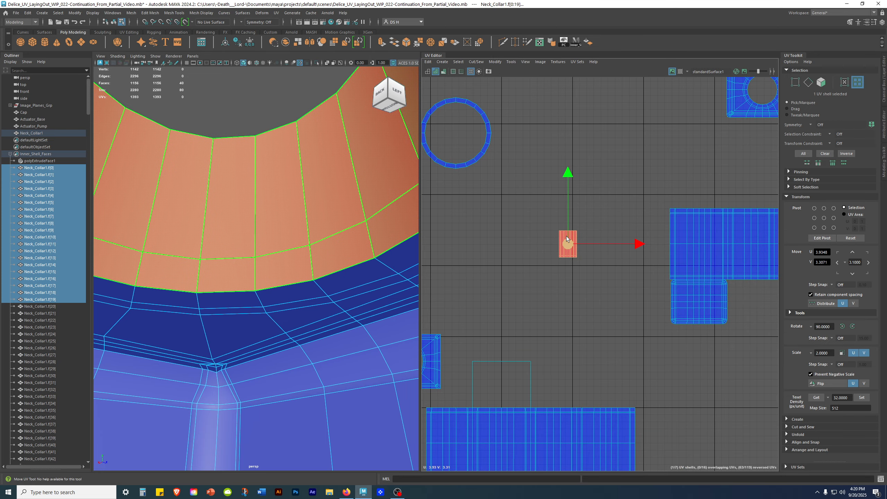
left_click(827, 383)
left_click(604, 282)
- Select all faces of the rectangular shoulder UV shell with the round hole
left_click_drag(350, 216, 293, 252, "alt")
scroll(556, 335, "down", 2)
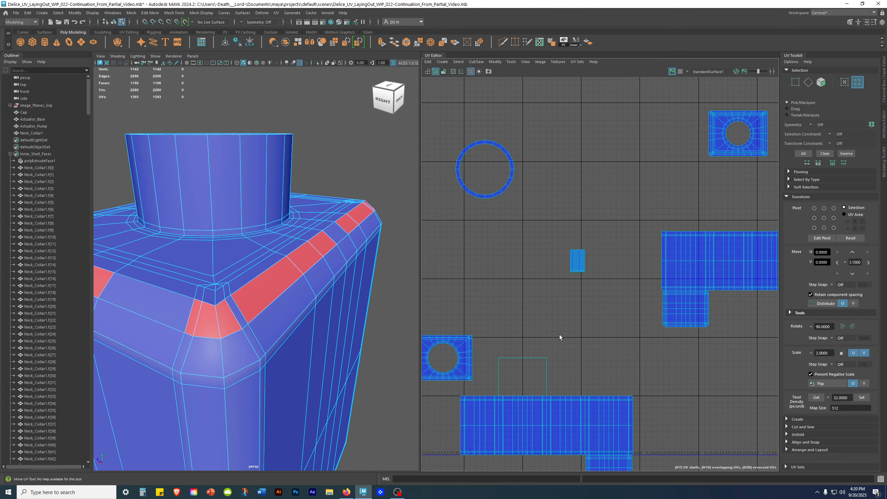
middle_click_drag(563, 278, 674, 224, "alt")
scroll(630, 276, "down", 2)
middle_click_drag(551, 209, 574, 135, "alt")
left_click_drag(319, 301, 332, 293, "alt")
scroll(333, 292, "up", 3)
right_click_drag(607, 206, 605, 225)
left_click_drag(547, 181, 620, 237)
- Set the UV display to wireframe and add the loop of bevelled faces around the bottle's shoulder to the face selection
scroll(215, 314, "down", 5)
left_click_drag(339, 323, 307, 336, "alt")
middle_click_drag(227, 319, 247, 286, "alt")
scroll(298, 265, "up", 3)
left_click_drag(273, 307, 295, 286, "alt")
scroll(301, 287, "up", 3)
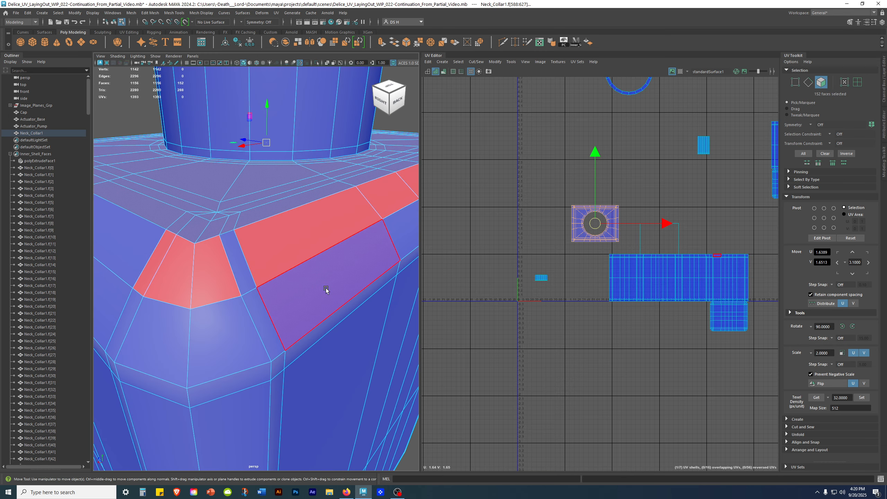
left_click(285, 243, "shift")
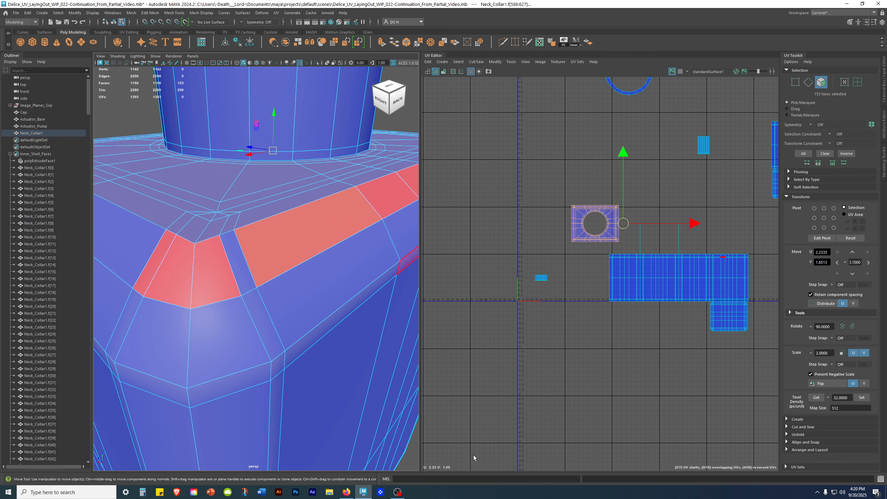
left_click(427, 72)
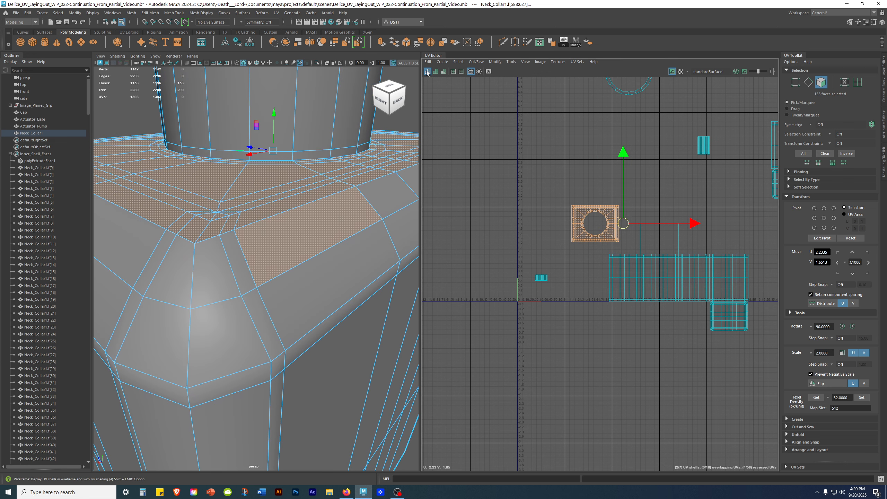
double_click(234, 256, "shift")
scroll(233, 248, "down", 5)
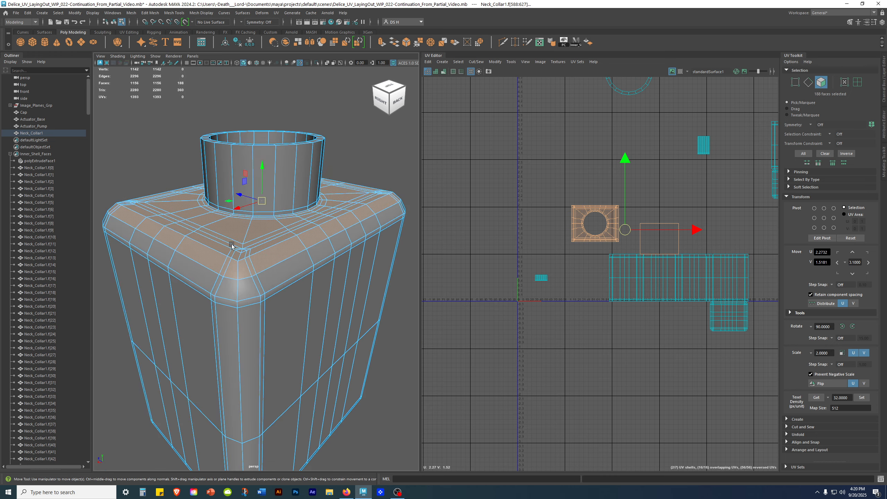
- Apply a planar UV projection from the Y axis, fitted to the bounding box with image ratio kept, to the selected shoulder faces
left_click_drag(385, 144, 245, 231, "alt")
scroll(669, 257, "up", 5)
middle_click_drag(669, 258, 674, 229, "alt")
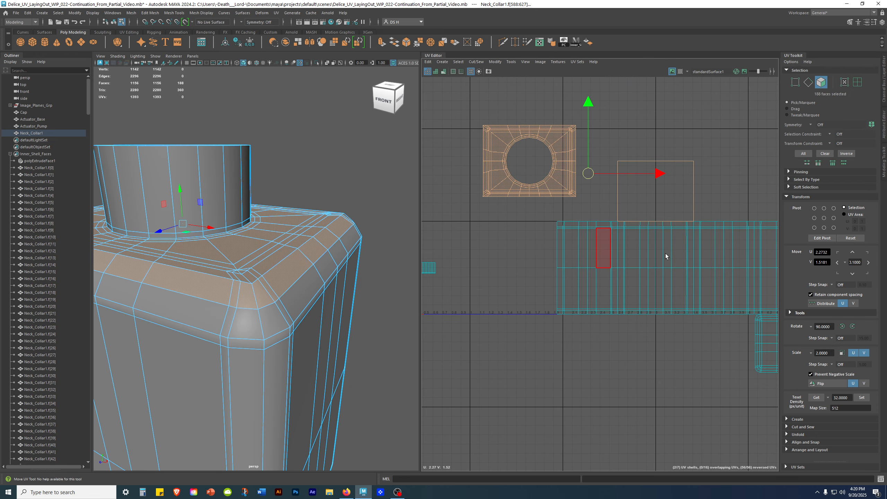
scroll(669, 255, "down", 2)
left_click(443, 61)
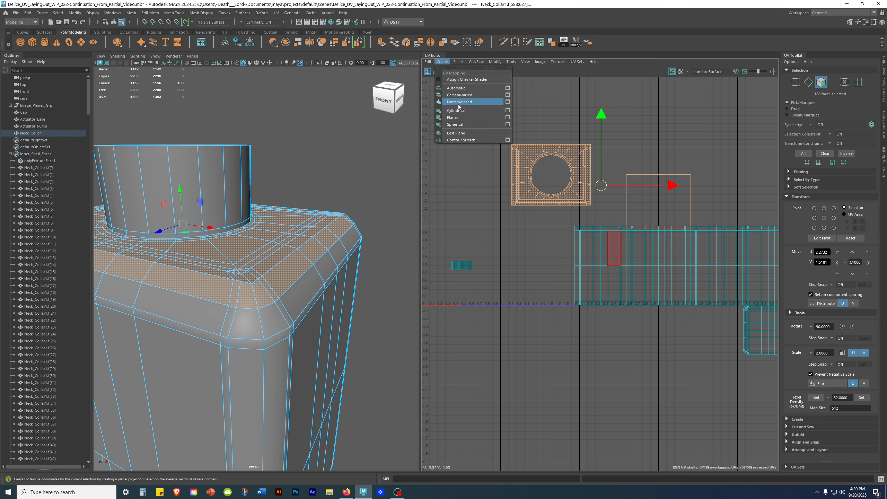
left_click(507, 118)
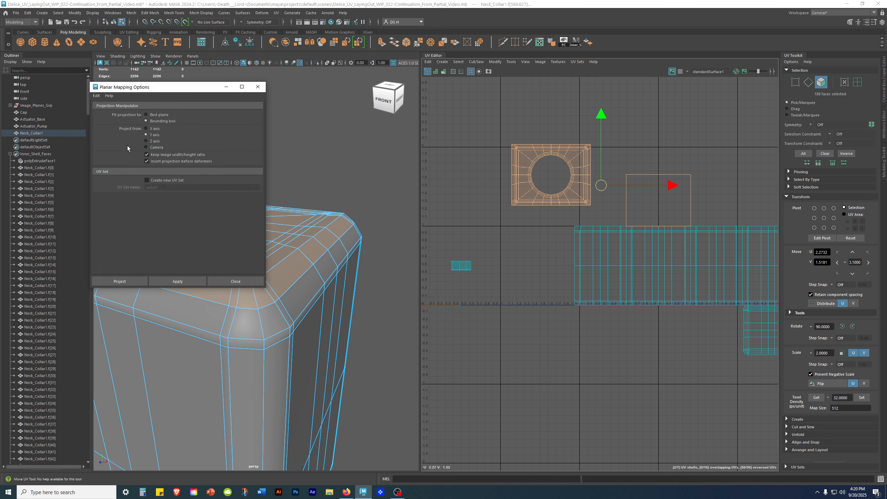
left_click(178, 281)
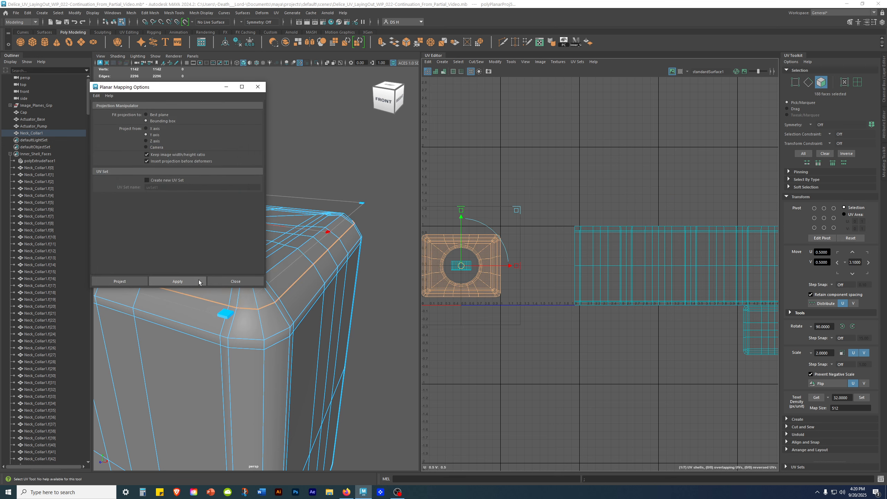
left_click(235, 281)
- Move the projected shoulder UVs clear of the overlapping small shell to the space above the body shell, and restore the shaded UV display
scroll(454, 311, "down", 2)
middle_click_drag(455, 309, 483, 288, "alt")
left_click_drag(507, 258, 649, 175)
left_click(551, 156)
middle_click_drag(603, 172, 465, 221, "alt")
scroll(594, 255, "down", 2)
mouse_move(538, 235)
middle_mouse_down("alt")
mouse_move(575, 277)
mouse_move(608, 218)
mouse_move(593, 163)
middle_mouse_up("alt")
scroll(550, 275, "up", 1)
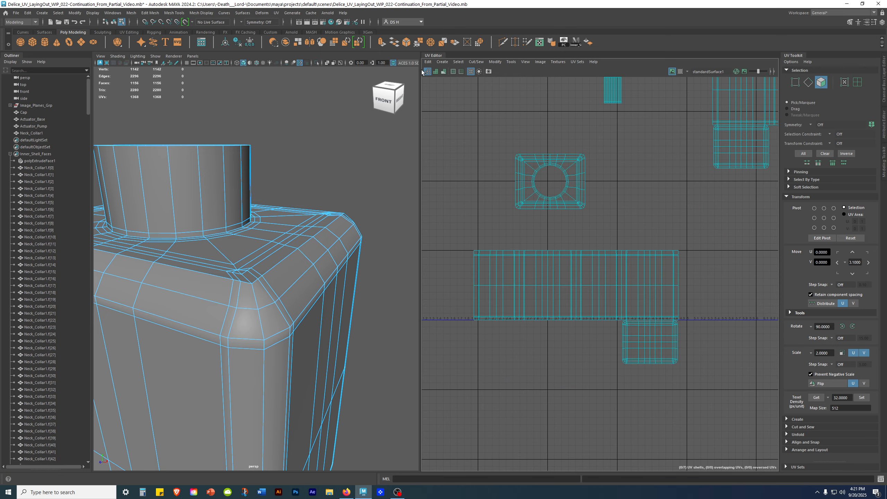
left_click(435, 72)
- Reposition the shoulder UV shell just above the right end of the body shell, over the bottom cap shell
scroll(455, 277, "down", 2)
scroll(687, 242, "up", 3)
right_click_drag(672, 242, 600, 232)
left_click(624, 244)
key("w")
left_click_drag(624, 244, 597, 270)
left_click(625, 285)
middle_click_drag(606, 274, 509, 204, "alt")
scroll(632, 297, "up", 3)
left_click(483, 210)
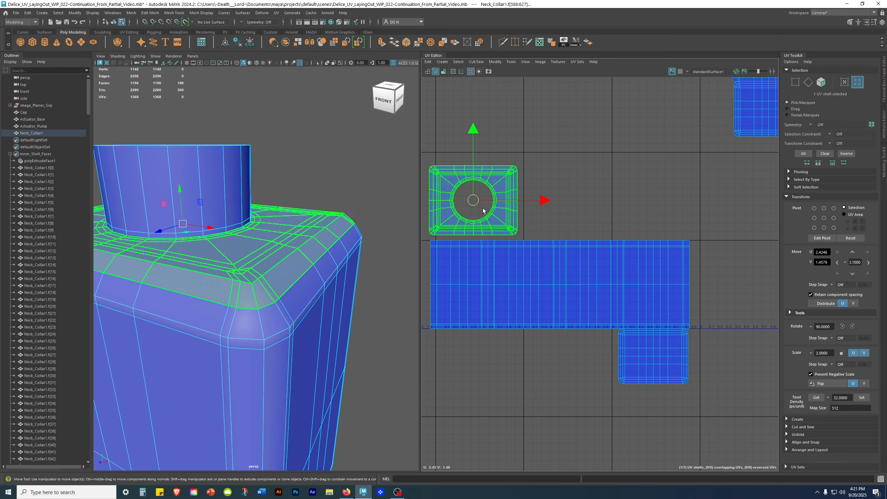
left_click_drag(484, 210, 656, 210)
- Select edges on the shoulder shell's lower border to locate the matching edges on the body shell
scroll(678, 217, "up", 3)
right_click_drag(683, 232, 676, 118)
left_click(676, 256)
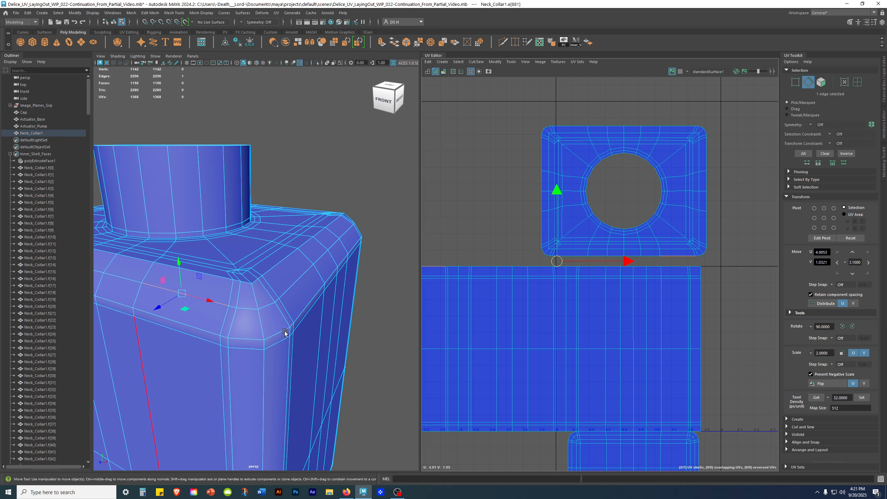
left_click_drag(285, 332, 269, 326, "alt")
key("q")
right_click_drag(716, 318, 685, 347, "alt")
middle_click_drag(616, 333, 718, 320, "alt")
middle_click_drag(652, 281, 524, 229, "alt")
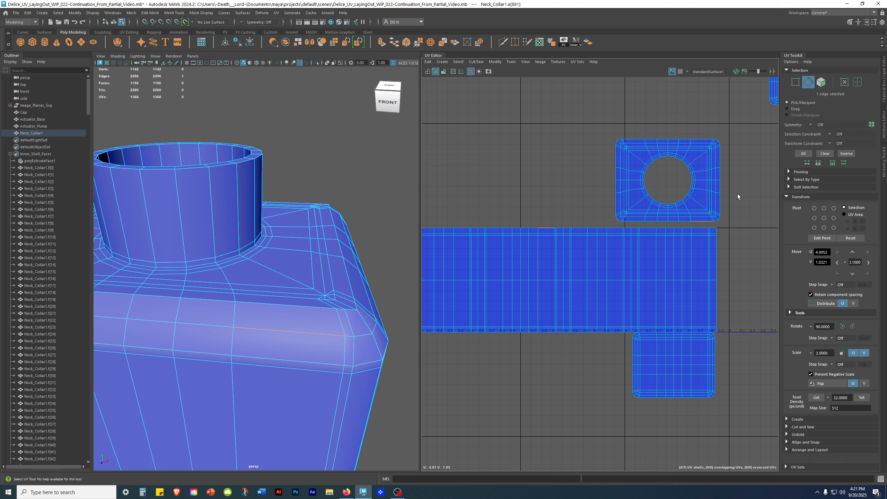
left_click(686, 221)
left_click(548, 229, "shift")
left_click(560, 206)
- Move the shoulder UV shell left until it sits above its matching edges on the body shell
right_click(622, 151)
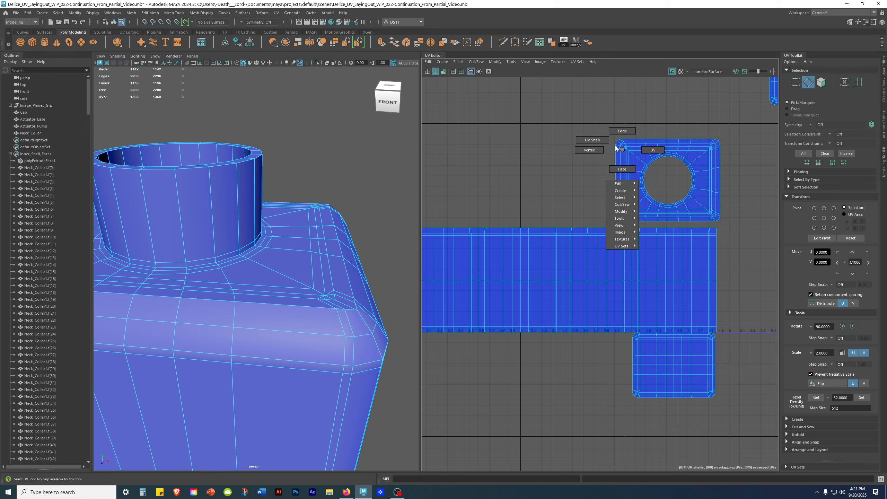
left_click(592, 139)
left_click(668, 191)
key("w")
left_click_drag(668, 182, 517, 172)
scroll(546, 195, "up", 1)
right_click_drag(546, 195, 739, 209, "alt")
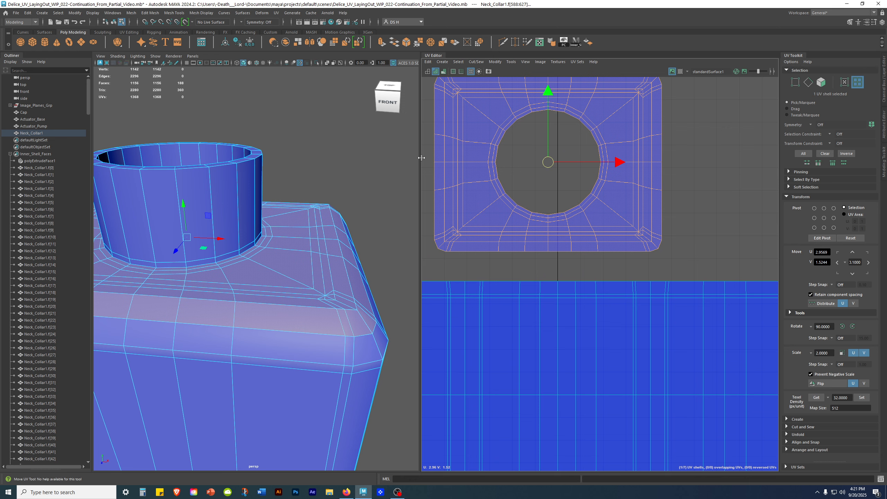
- Enlarge the UV Editor by narrowing the 3D viewport and collapsing the Outliner
left_click_drag(422, 158, 235, 165)
middle_click_drag(481, 134, 481, 174, "alt")
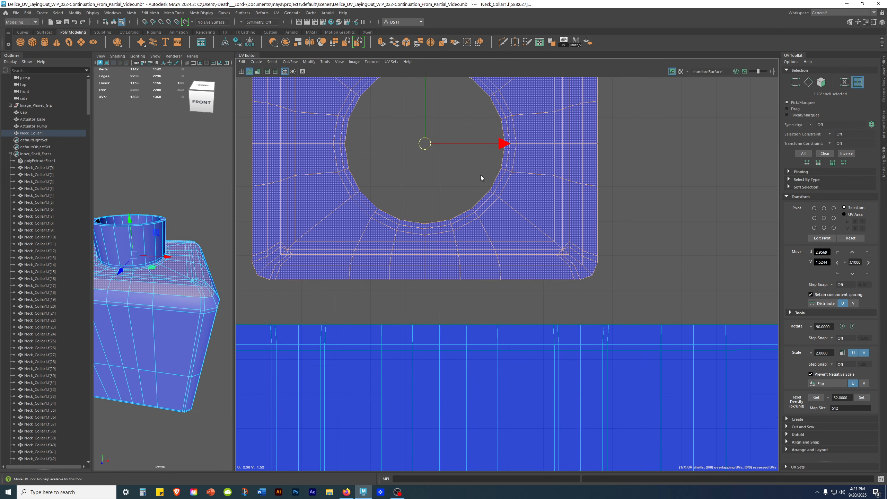
left_click(670, 190)
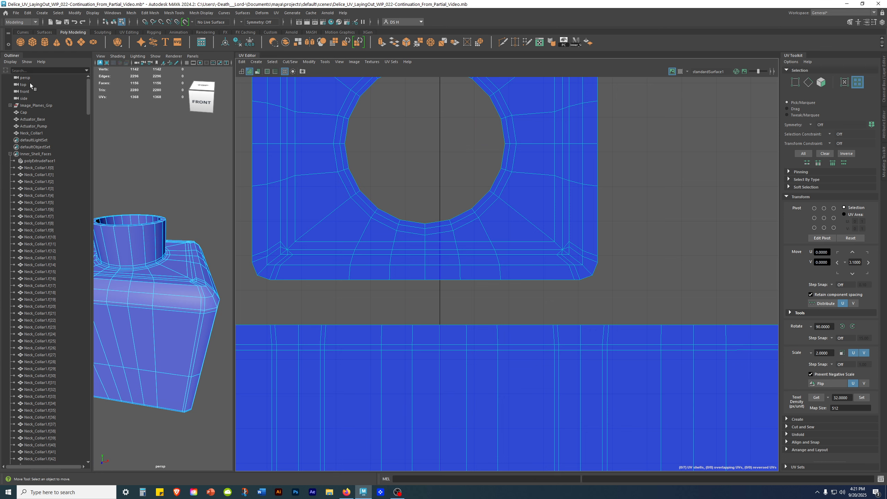
left_click(11, 55)
middle_click_drag(494, 229, 593, 279, "alt")
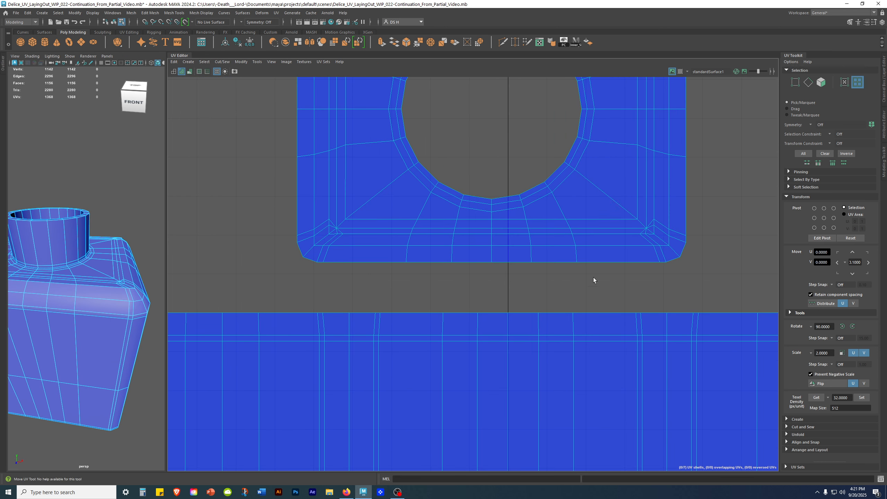
- Select an edge near the shoulder shell's lower right corner to check its counterpart on the body shell
right_click(586, 242)
right_click_drag(586, 242, 575, 7)
left_click(609, 262)
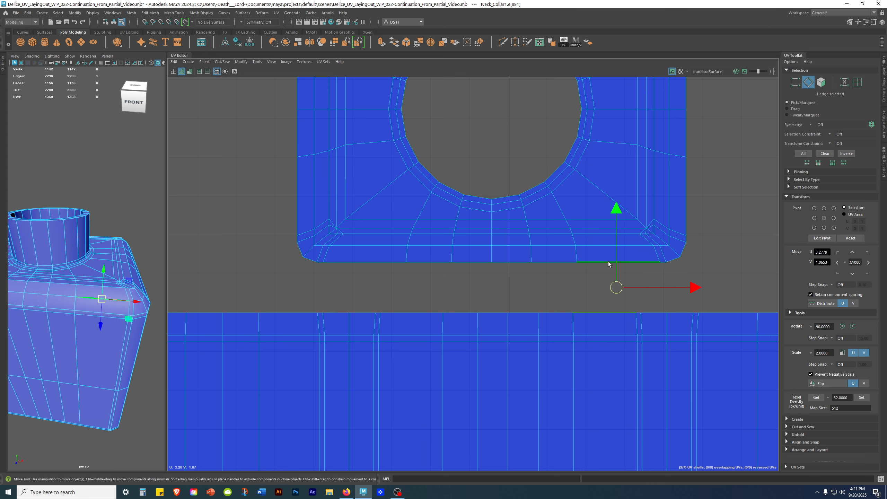
left_click(568, 295)
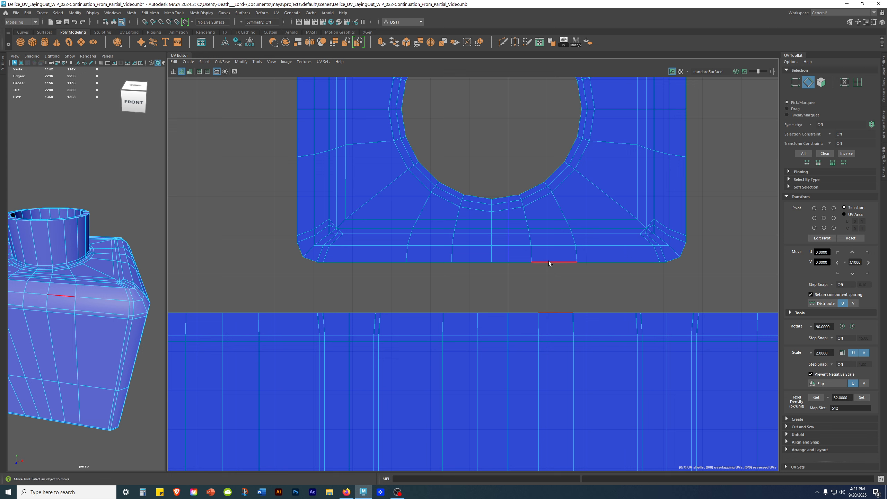
- Select the shoulder UV shell and relocate its pivot to the lower border near the right corner
right_click_drag(626, 201, 596, 191)
left_click(634, 195)
middle_click_drag(592, 194, 567, 243, "alt")
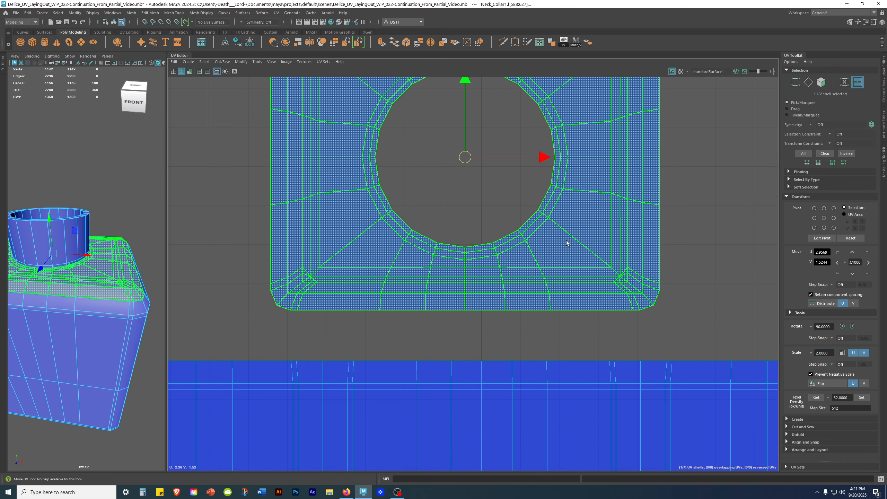
key("d")
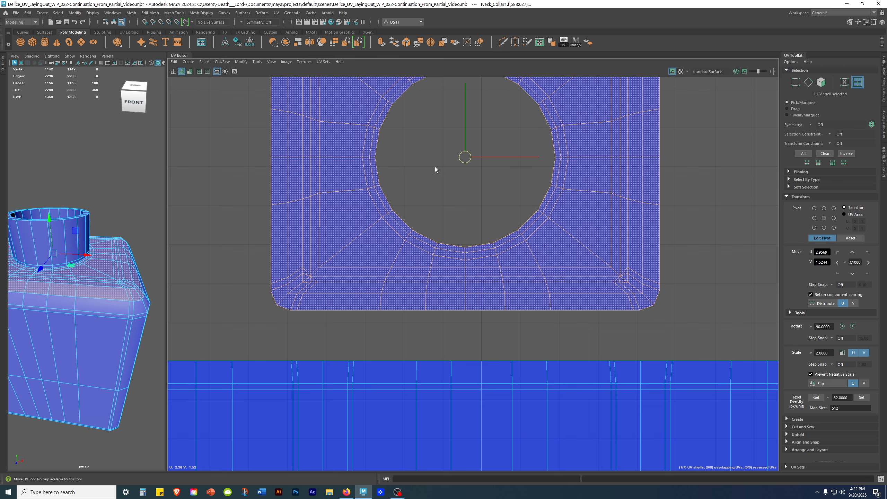
left_click_drag(466, 158, 631, 313)
key("d")
- Move the shoulder shell by its pivot so the corner point meets the matching point on the body shell's upper border
left_click_drag(638, 308, 611, 348)
middle_click_drag(610, 346, 493, 250, "alt")
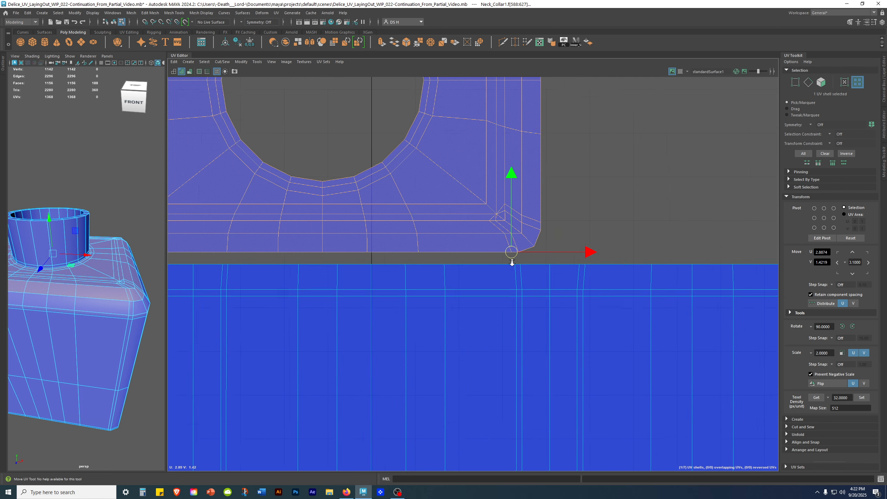
right_click_drag(494, 250, 714, 397, "alt")
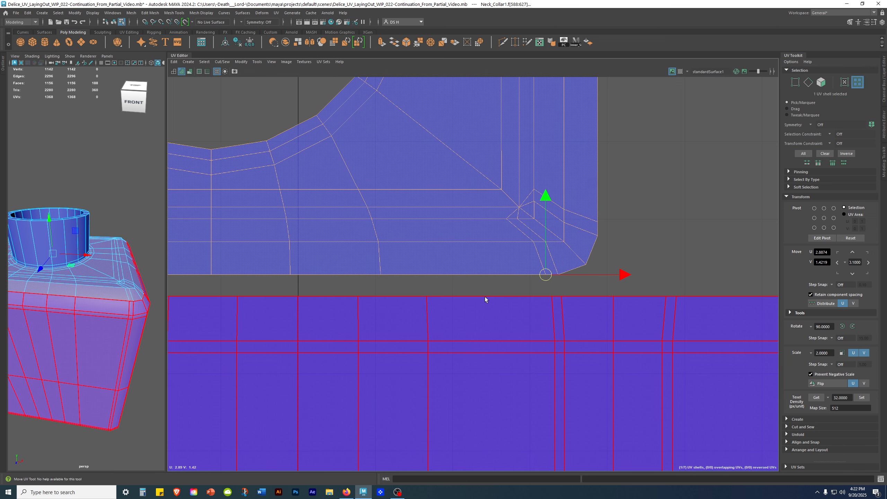
left_click_drag(546, 276, 549, 292)
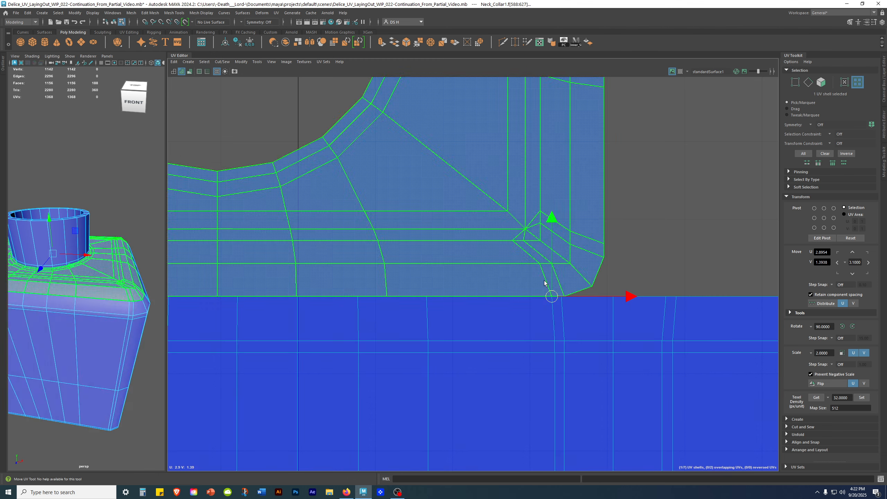
- Scale the shoulder shell down uniformly from its corner pivot until its lower border points match the body shell's edge columns
key("r")
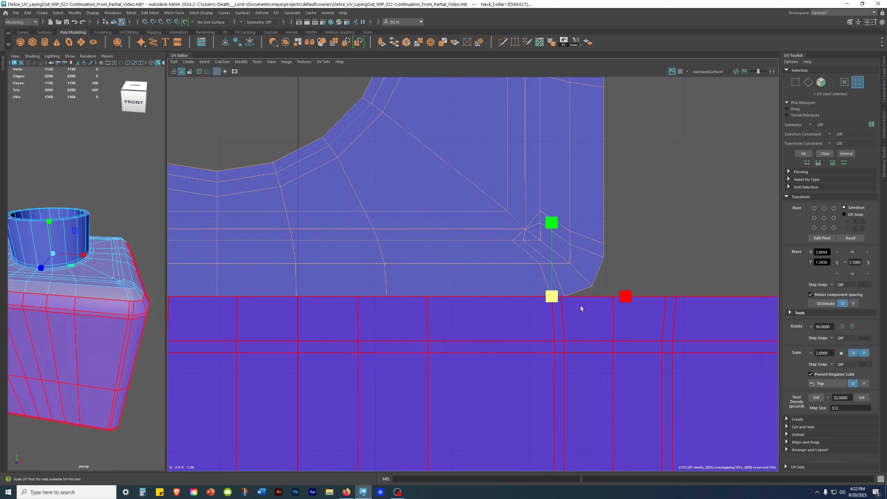
left_click_drag(552, 297, 534, 302)
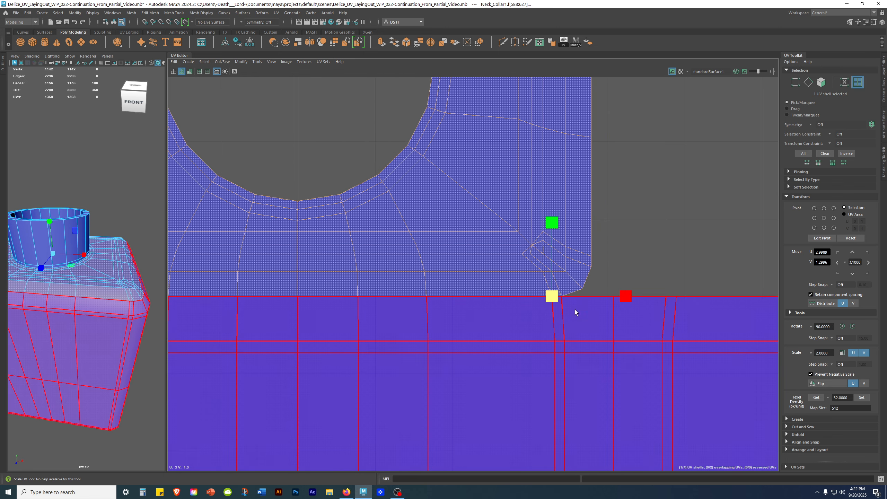
left_click(689, 198)
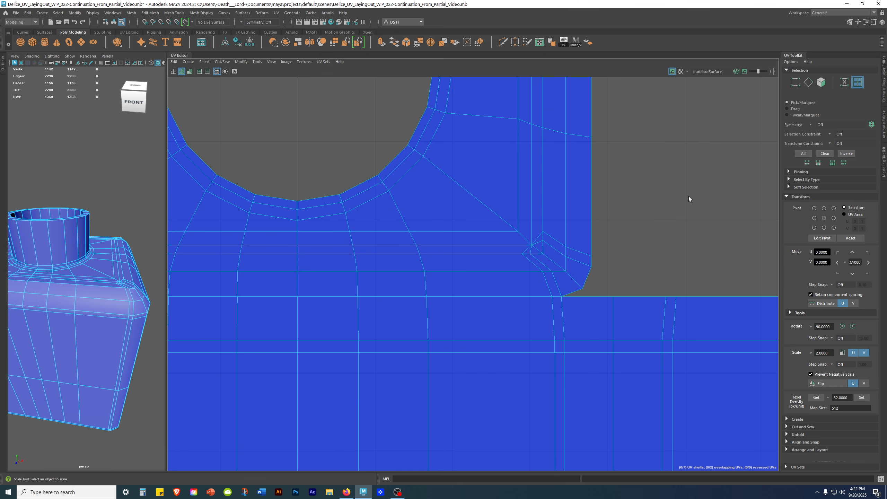
- Select the border edges shared by the first shoulder shell and its body shell and join them with Move and Sew
right_click(474, 222)
right_click_drag(474, 222, 491, 92)
scroll(573, 330, "up", 4)
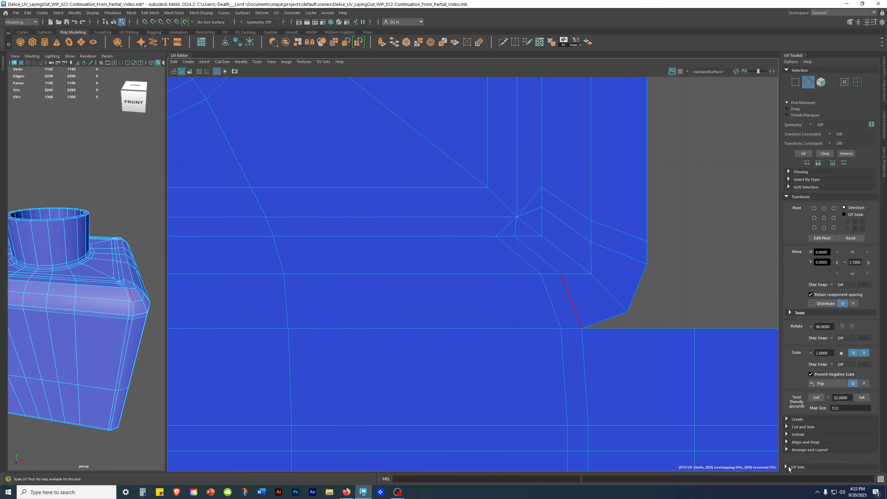
left_click_drag(574, 353, 574, 352)
key("w")
key("q")
left_click(442, 336)
left_click_drag(388, 305, 438, 354, "shift")
middle_click_drag(330, 332, 636, 289, "alt")
left_click_drag(502, 266, 545, 308, "shift")
middle_click_drag(423, 321, 579, 330, "alt")
left_click_drag(545, 318, 545, 319, "shift")
left_click_drag(378, 267, 414, 317, "shift")
middle_click_drag(321, 320, 564, 325, "alt")
middle_click_drag(379, 340, 579, 283, "alt")
left_click_drag(570, 274, 628, 350, "shift")
scroll(403, 327, "up", 3)
middle_click_drag(403, 327, 504, 314, "alt")
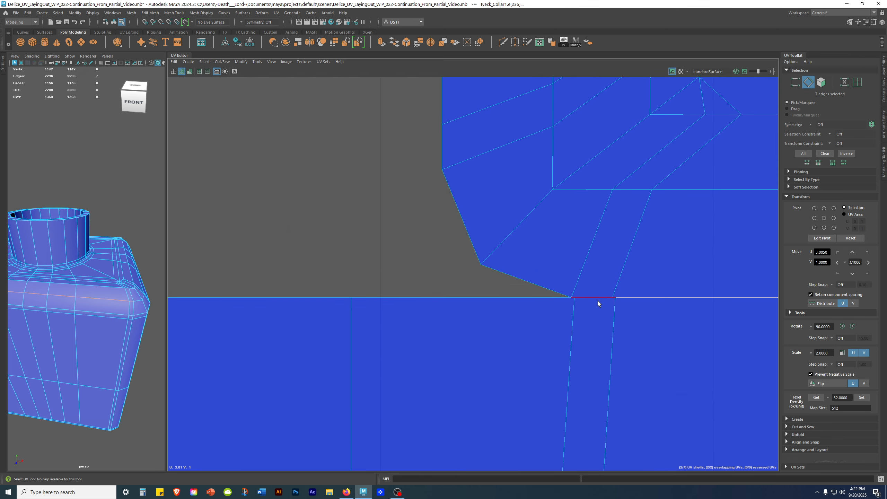
left_click_drag(595, 329, 596, 329, "shift")
right_click_drag(687, 333, 408, 322, "alt")
middle_click_drag(639, 292, 99, 300, "alt")
right_click_drag(527, 302, 191, 308, "alt")
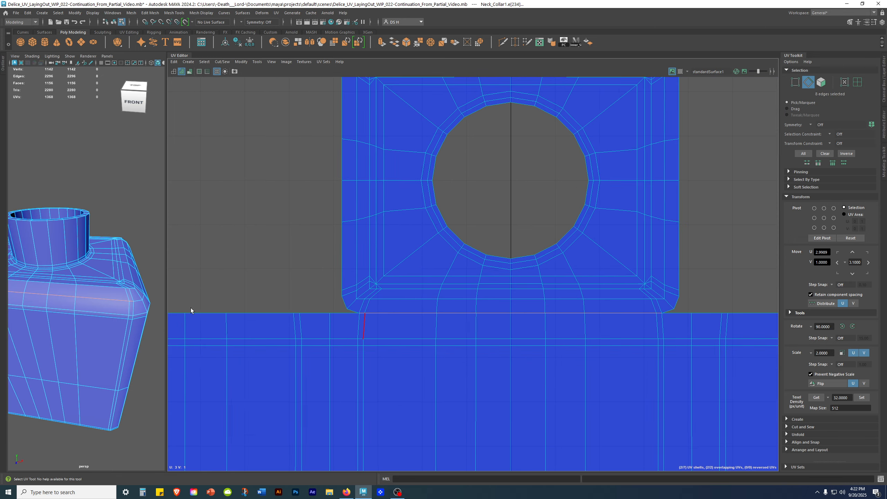
right_click(498, 195, "shift")
right_click_drag(500, 155, 501, 154, "shift")
middle_click_drag(630, 245, 590, 245, "alt")
key("3")
key("1")
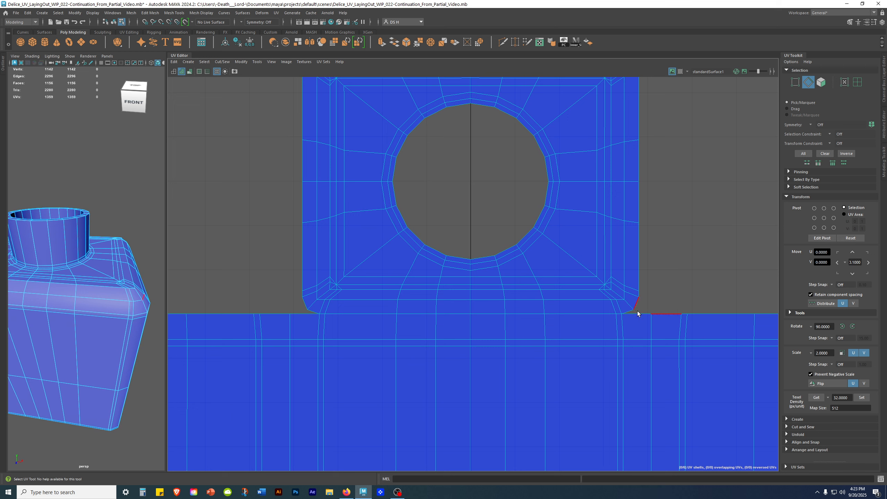
- Select the second shoulder UV shell and move it down to just above its matching body shell's upper border
scroll(671, 314, "down", 2)
middle_click_drag(608, 263, 461, 351, "alt")
right_click_drag(461, 348, 212, 309, "alt")
middle_click_drag(559, 335, 444, 252, "alt")
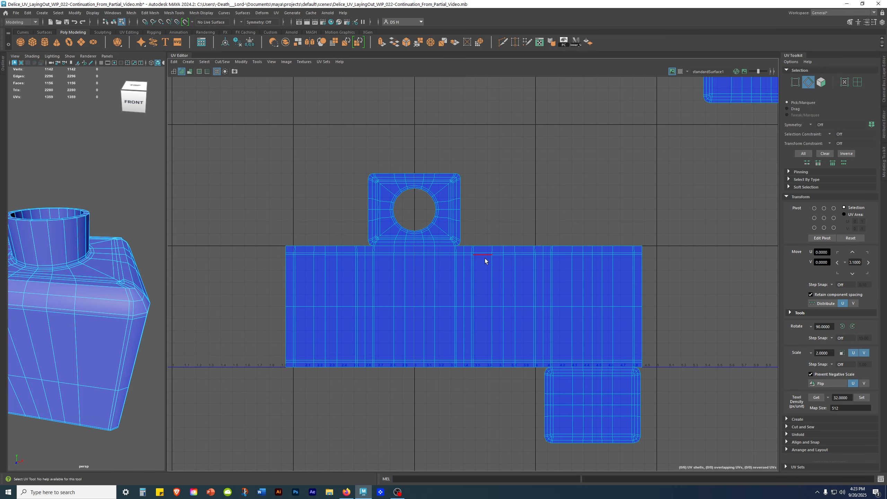
scroll(595, 257, "down", 1)
middle_click_drag(595, 257, 518, 400, "alt")
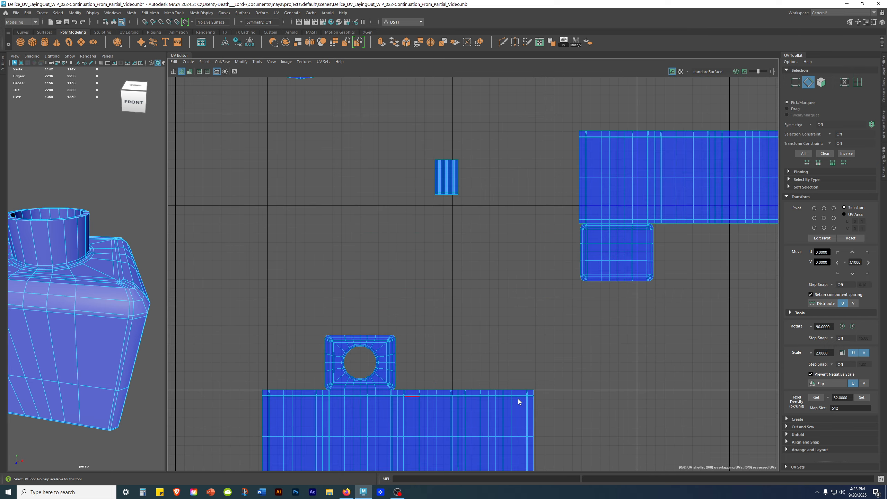
left_click_drag(750, 329, 329, 364, "alt")
scroll(330, 364, "down", 3)
middle_click_drag(233, 315, 356, 348, "alt")
scroll(539, 311, "up", 4)
middle_click_drag(474, 214, 372, 323, "alt")
scroll(380, 155, "up", 2)
middle_click_drag(391, 169, 489, 191, "alt")
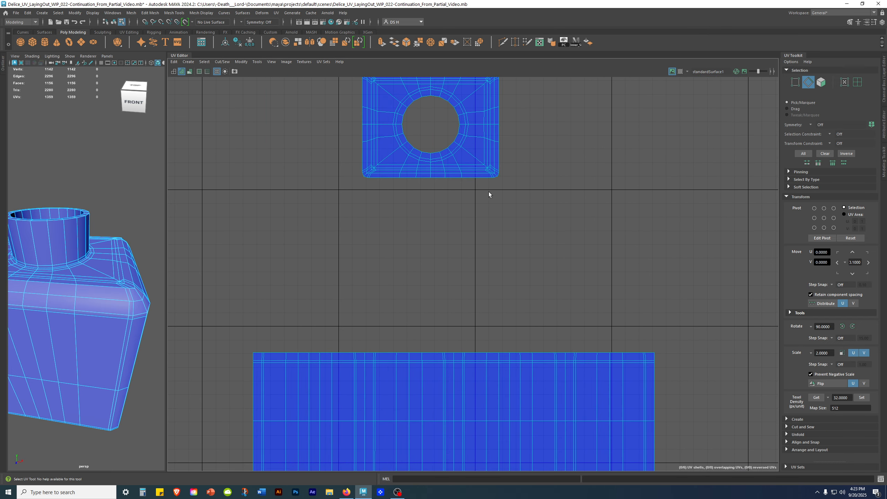
left_click(482, 176)
left_click(452, 176)
right_click_drag(475, 153, 342, 92)
key("w")
left_click(449, 148)
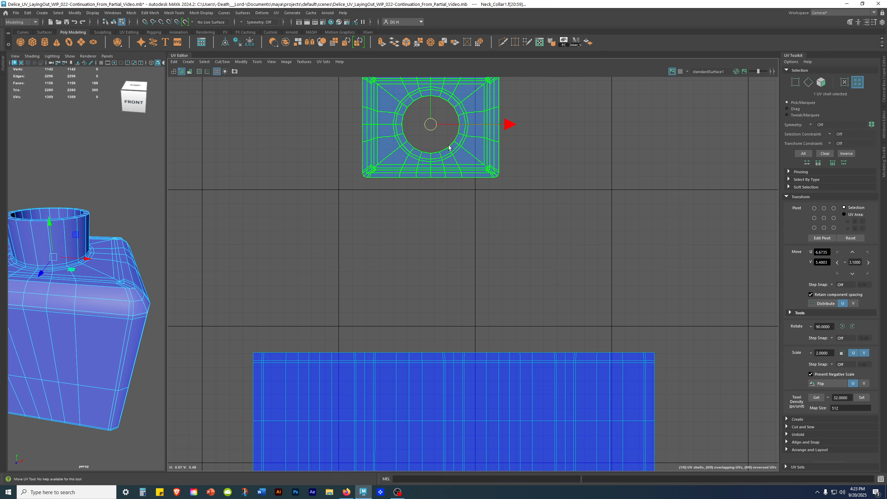
left_click_drag(435, 133, 494, 296)
- Check the second shoulder shell's corner edge against the body shell and relocate the shell's pivot to the lower border near the right corner
middle_click_drag(568, 281, 526, 188, "alt")
right_click_drag(527, 189, 849, 344, "alt")
middle_click_drag(488, 300, 591, 210, "alt")
left_click(657, 234)
right_click_drag(561, 184, 560, 165)
middle_click_drag(698, 184, 539, 234, "alt")
right_click_drag(519, 161, 447, 125)
left_click(509, 243)
scroll(604, 253, "up", 2)
key("d")
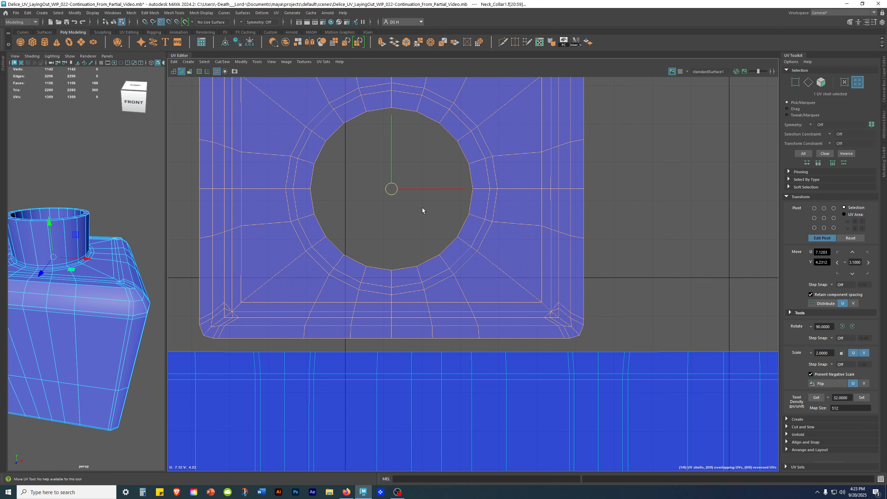
left_click_drag(392, 191, 562, 341)
key("d")
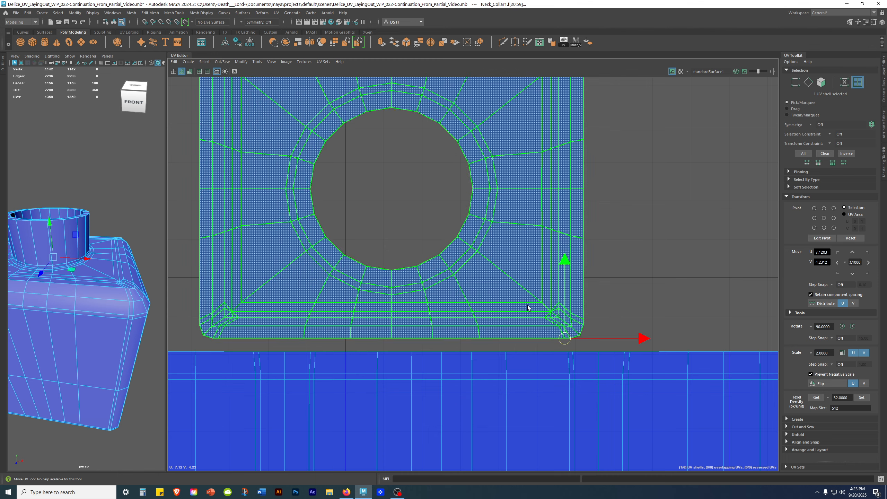
- Snap the second shoulder shell by its pivot to the matching point on the body shell's upper border
scroll(562, 320, "up", 3)
middle_click_drag(563, 319, 546, 263, "alt")
scroll(546, 262, "up", 5)
middle_click_drag(600, 323, 593, 259, "alt")
key("v")
left_click_drag(470, 212, 487, 284)
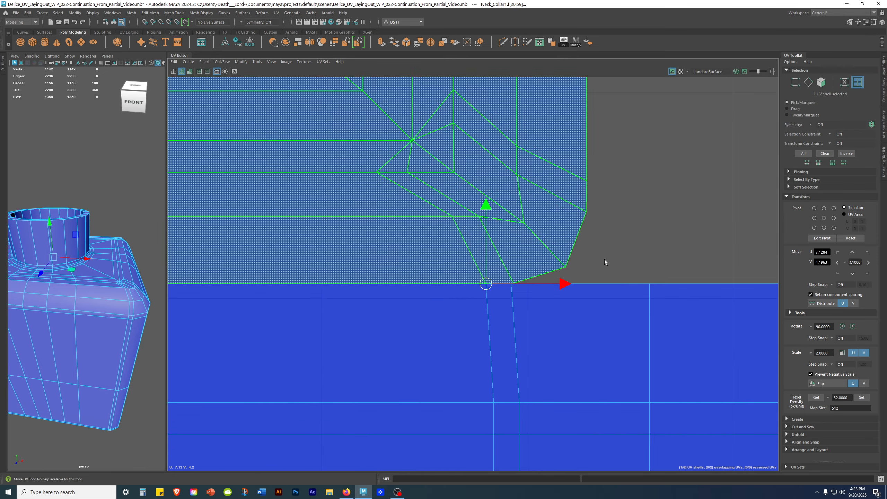
- Scale the second shoulder shell down uniformly from its corner pivot until its lower border points line up with the body shell's edge columns
key("r")
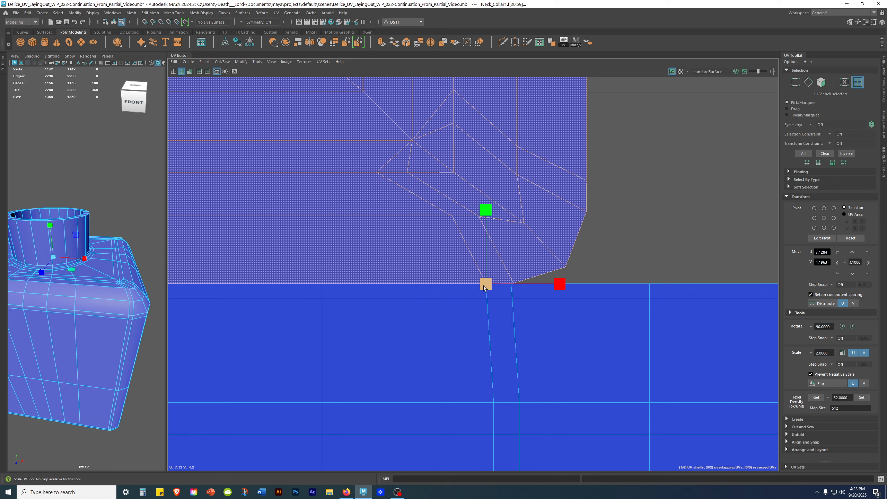
left_click_drag(488, 285, 480, 286)
right_click_drag(482, 286, 808, 403, "alt")
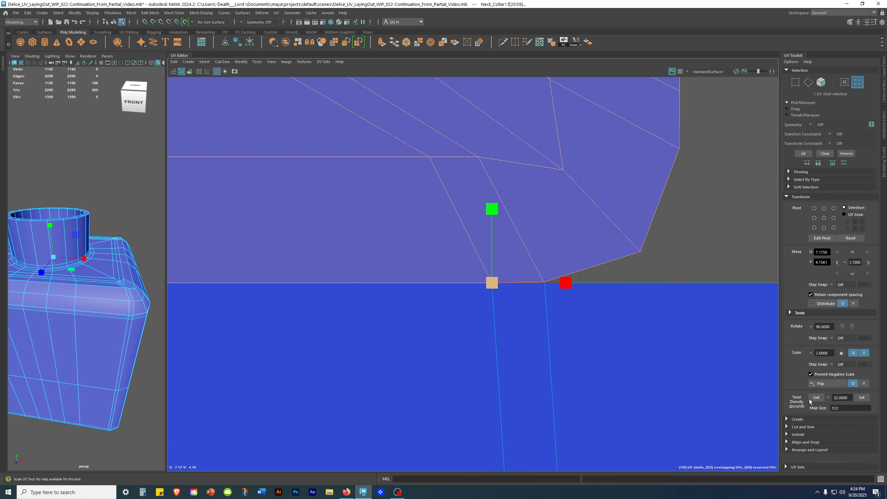
middle_click_drag(741, 346, 636, 307, "alt")
right_click_drag(384, 245, 622, 353, "alt")
middle_click_drag(384, 353, 330, 340, "alt")
right_click_drag(330, 340, 511, 364, "alt")
right_click_drag(436, 234, 311, 297, "alt")
middle_click_drag(311, 297, 746, 303, "alt")
right_click_drag(746, 303, 374, 306, "alt")
middle_click_drag(374, 306, 462, 292, "alt")
right_click_drag(462, 291, 353, 297, "alt")
middle_click_drag(325, 304, 480, 307, "alt")
right_click_drag(479, 307, 320, 310, "alt")
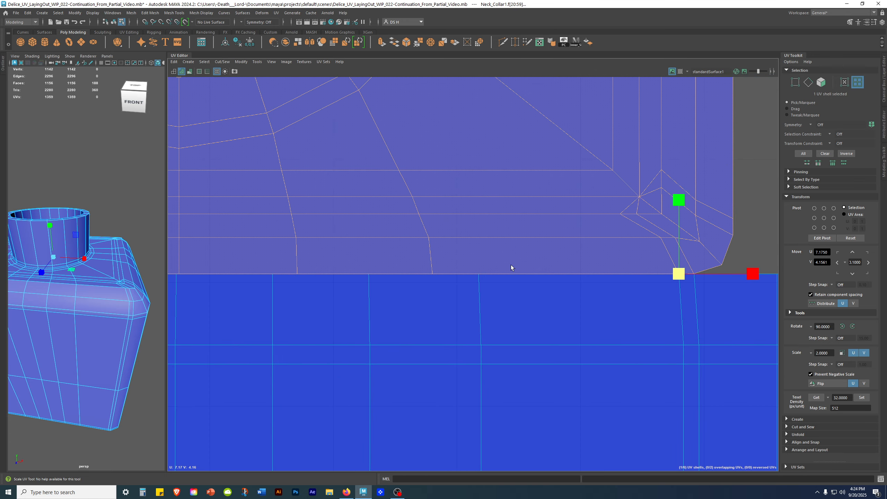
left_click_drag(677, 276, 666, 279)
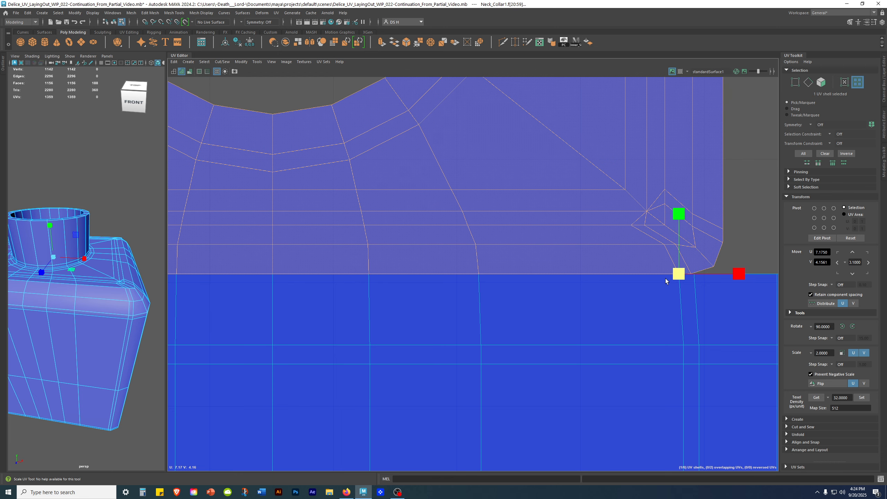
- Select the border edges shared by the second shoulder shell and its body shell and join them with Move and Sew
left_click(754, 233)
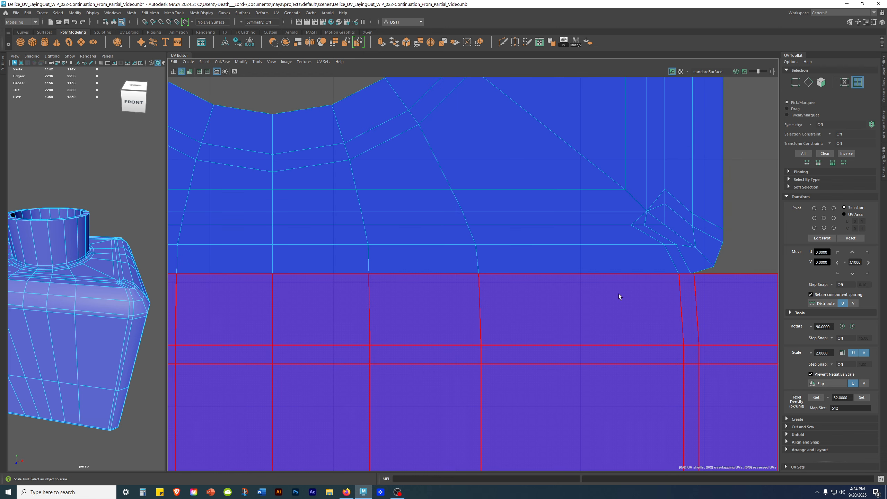
right_click_drag(606, 273, 452, 259, "alt")
middle_click_drag(451, 259, 454, 241, "alt")
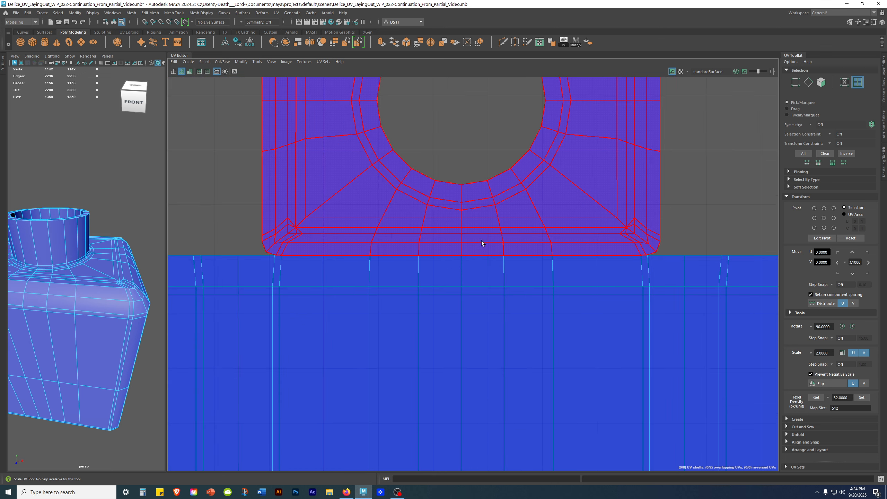
right_click_drag(590, 193, 591, 166)
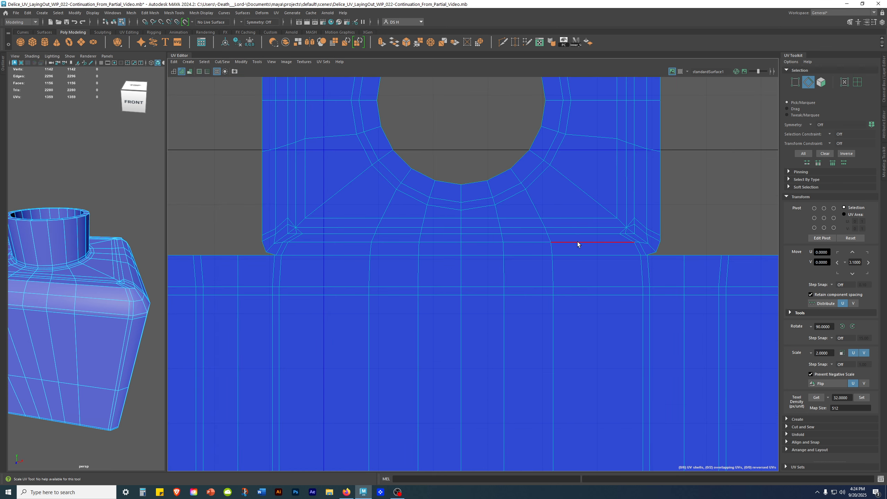
left_click_drag(580, 247, 612, 263)
key("q")
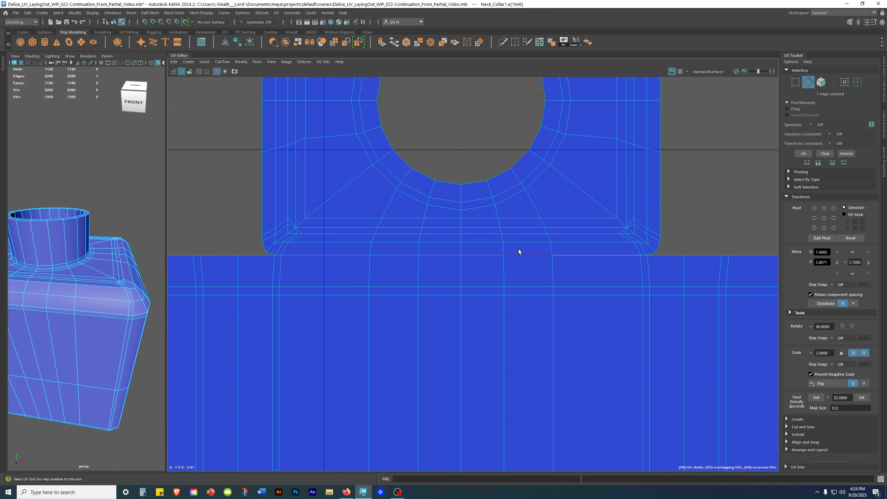
left_click(435, 256, "shift")
left_click_drag(405, 268, 405, 267, "shift")
left_click_drag(335, 267, 335, 268, "shift")
middle_click_drag(345, 264, 454, 271, "alt")
right_click_drag(454, 271, 676, 350, "alt")
middle_click_drag(676, 352, 383, 230, "alt")
right_click_drag(382, 230, 594, 282, "alt")
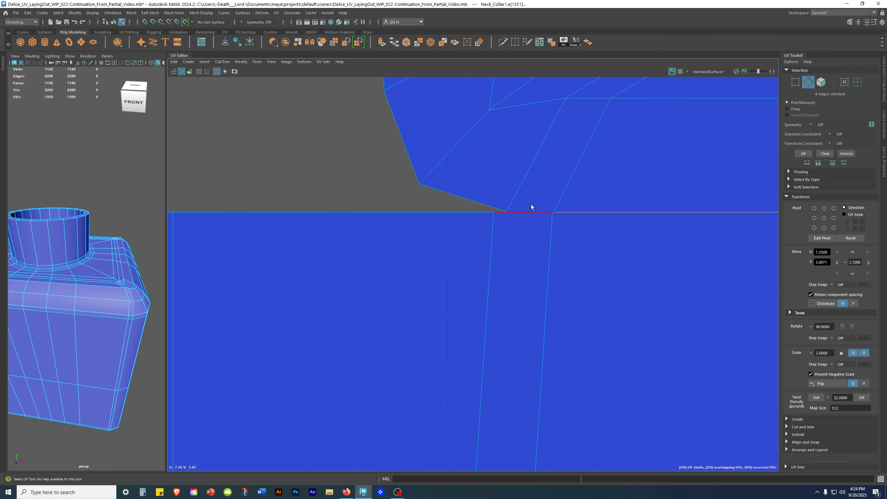
left_click_drag(541, 231, 541, 231, "shift")
right_click_drag(541, 231, 315, 286, "alt")
middle_click_drag(517, 287, 225, 307, "alt")
right_click_drag(545, 301, 352, 319, "alt")
middle_click_drag(727, 283, 569, 282, "alt")
right_click_drag(569, 282, 542, 284, "alt")
scroll(632, 283, "down", 1)
right_click(730, 193, "shift")
right_click_drag(730, 194, 743, 31, "shift")
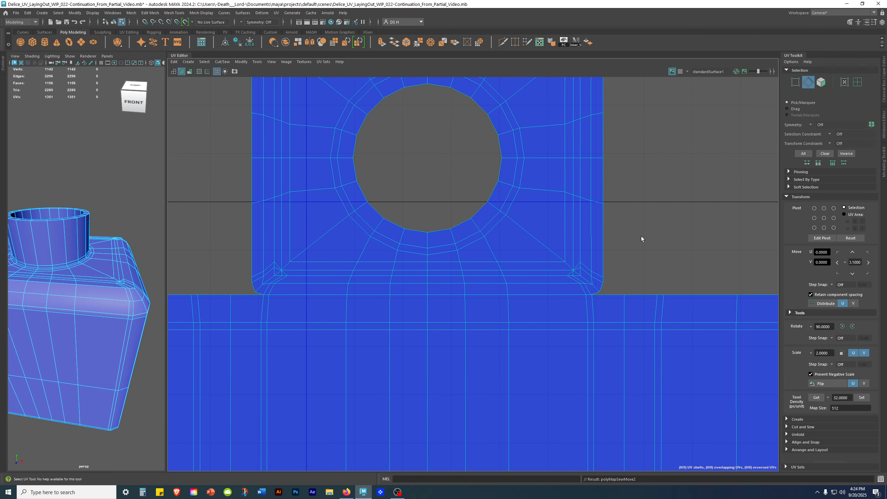
- Check the second shoulder seam in smoothed preview and sew the remaining short edge at its right corner
key("3")
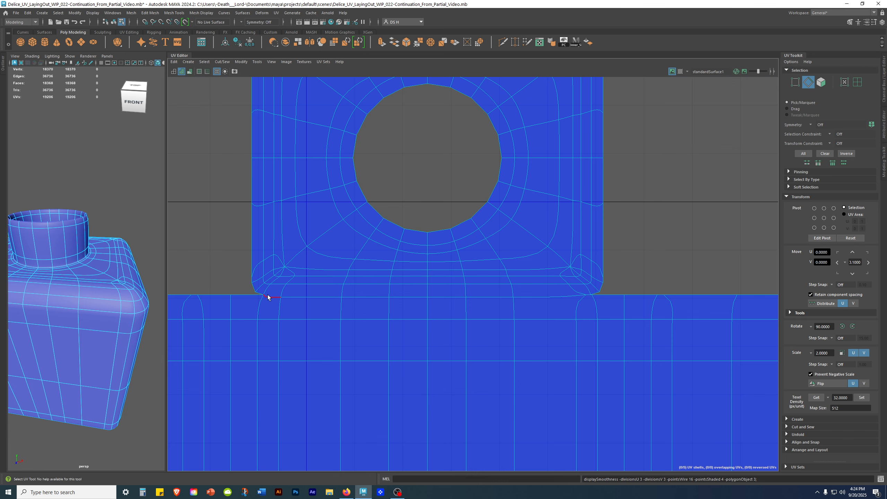
scroll(587, 301, "up", 8)
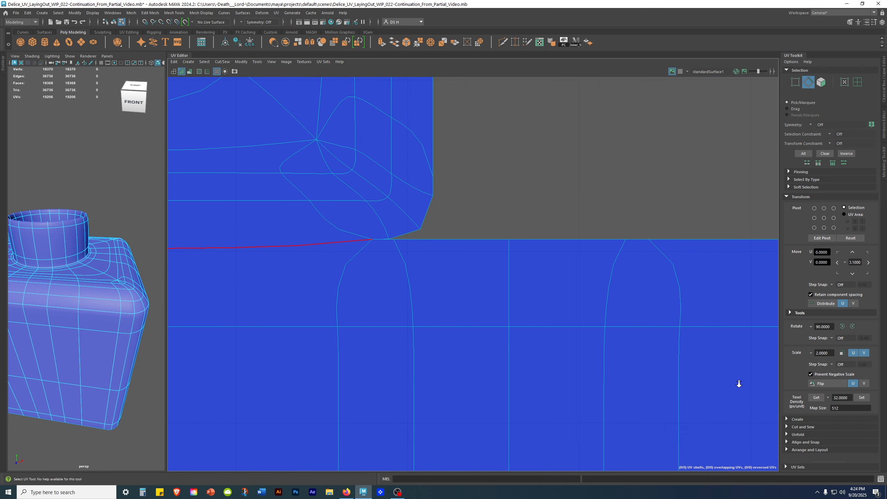
key("1")
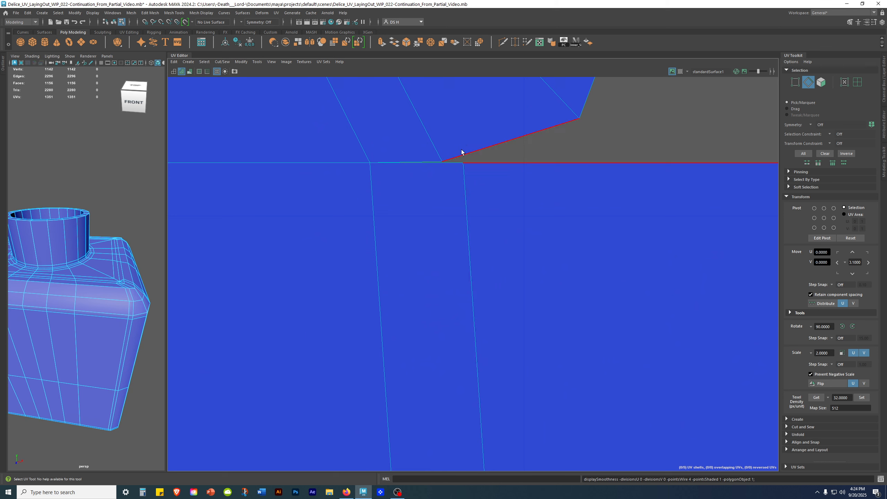
right_click_drag(462, 118, 463, 124)
left_click(423, 162)
right_click_drag(685, 122, 722, 29, "shift")
- Examine the seam corners and outer borders of the joined shoulder and body shells with smoothed preview on and off
scroll(623, 187, "down", 1)
right_click_drag(713, 266, 402, 265, "alt")
middle_click_drag(476, 277, 664, 295, "alt")
right_click_drag(664, 296, 316, 305, "alt")
middle_click_drag(488, 315, 853, 301, "alt")
right_click_drag(852, 301, 250, 323, "alt")
middle_click_drag(250, 323, 490, 341, "alt")
right_click_drag(491, 341, 716, 325, "alt")
middle_click_drag(500, 259, 375, 305, "alt")
right_click_drag(375, 305, 782, 388, "alt")
right_click_drag(394, 152, 424, 147)
left_click(424, 148)
key("w")
middle_click_drag(466, 142, 563, 147, "alt")
right_click_drag(562, 147, 592, 188, "alt")
left_click(592, 189)
middle_click_drag(591, 188, 622, 193, "alt")
right_click_drag(622, 192, 454, 254, "alt")
key("3")
middle_click_drag(685, 260, 600, 163, "alt")
key("1")
right_click_drag(600, 163, 727, 302, "alt")
key("3")
middle_click_drag(726, 301, 405, 251, "alt")
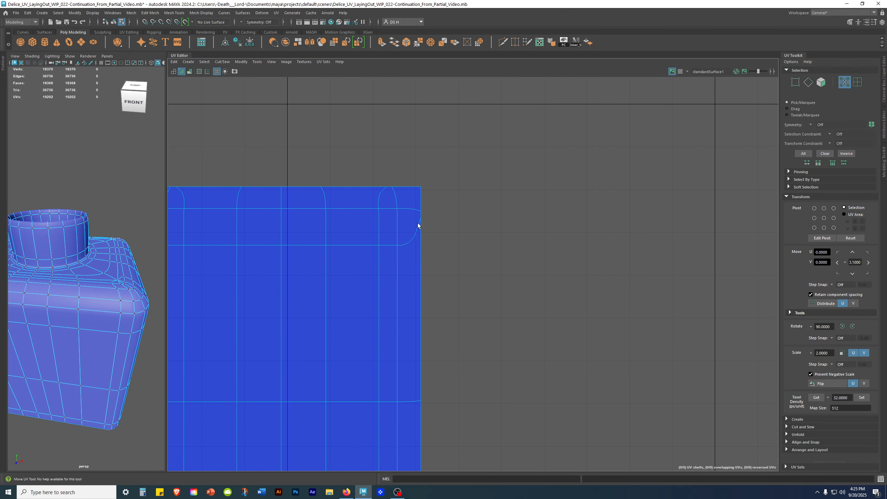
key("1")
middle_click_drag(550, 232, 734, 223, "alt")
right_click_drag(639, 271, 436, 252, "alt")
mouse_move(386, 238)
right_mouse_down()
mouse_move(667, 106)
mouse_move(1, 95)
mouse_move(362, 292)
mouse_move(386, 237)
right_mouse_up()
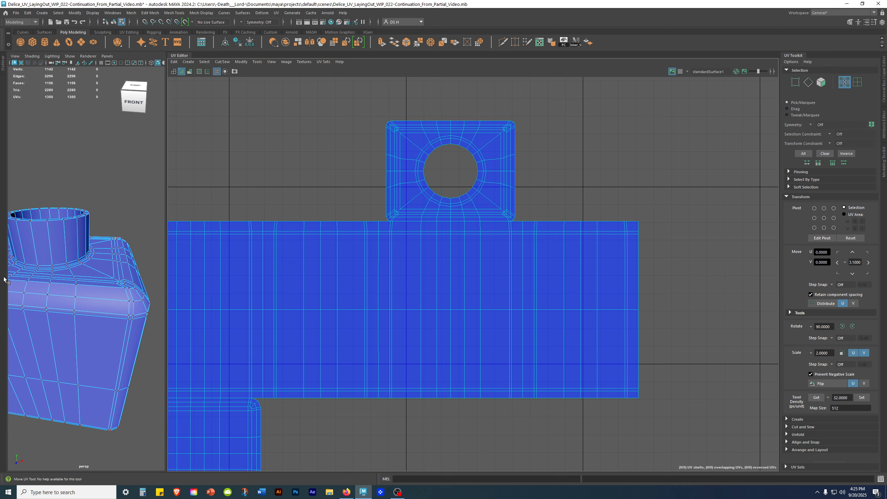
- Widen the perspective viewport and switch the bottle back to object selection
scroll(346, 308, "down", 1)
left_click_drag(165, 123, 506, 123)
left_click_drag(275, 351, 267, 329, "alt")
right_click_drag(267, 329, 438, 299, "alt")
right_click(236, 249)
right_click_drag(236, 251, 423, 149)
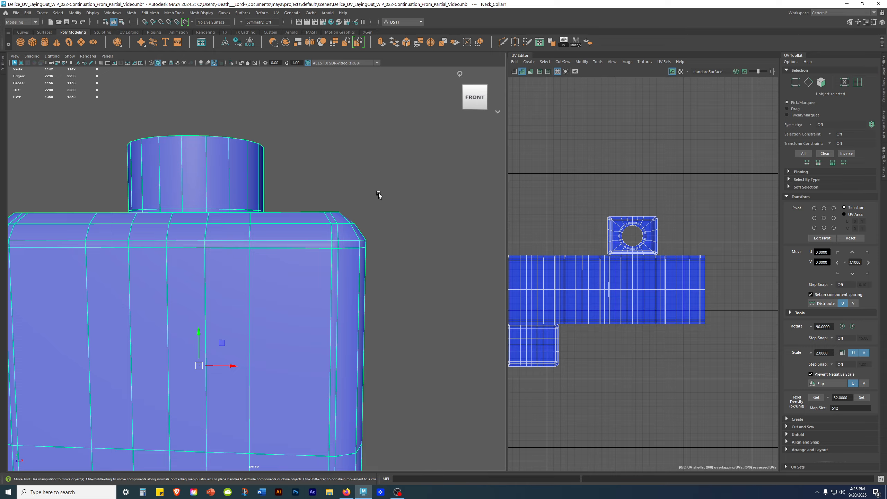
- Examine the bottle's neck and shoulders in the perspective view, with smoothed preview on and off, alongside the UV layout
left_click_drag(397, 147, 373, 186, "alt")
right_click_drag(755, 280, 615, 296, "alt")
middle_click_drag(618, 287, 704, 187, "alt")
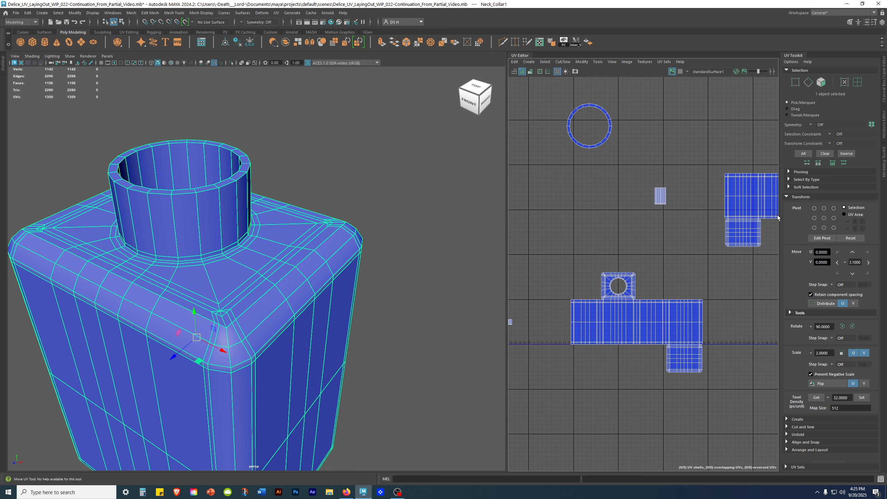
left_click_drag(307, 163, 354, 161, "alt")
scroll(402, 191, "up", 8)
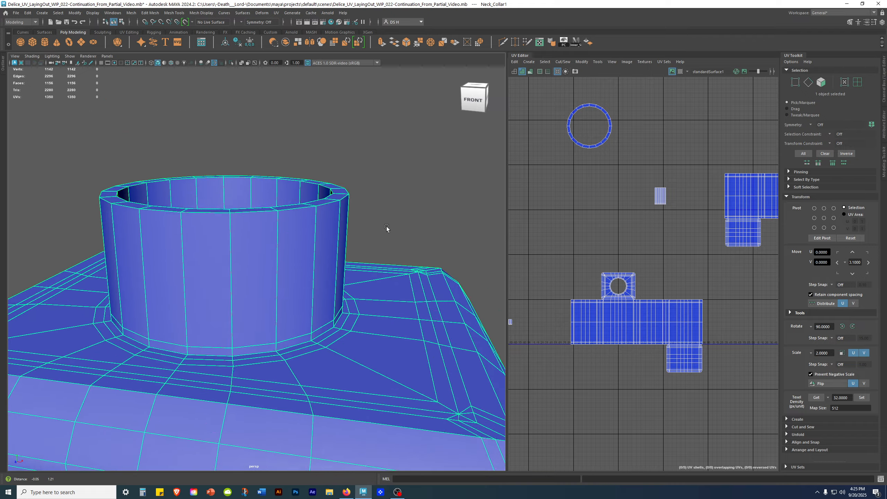
key("3")
left_click_drag(408, 197, 397, 263, "alt")
key("1")
left_click_drag(337, 243, 387, 189, "alt")
- Turn off the shaded display of the UV shells and frame the bottle's neck
right_click(386, 173)
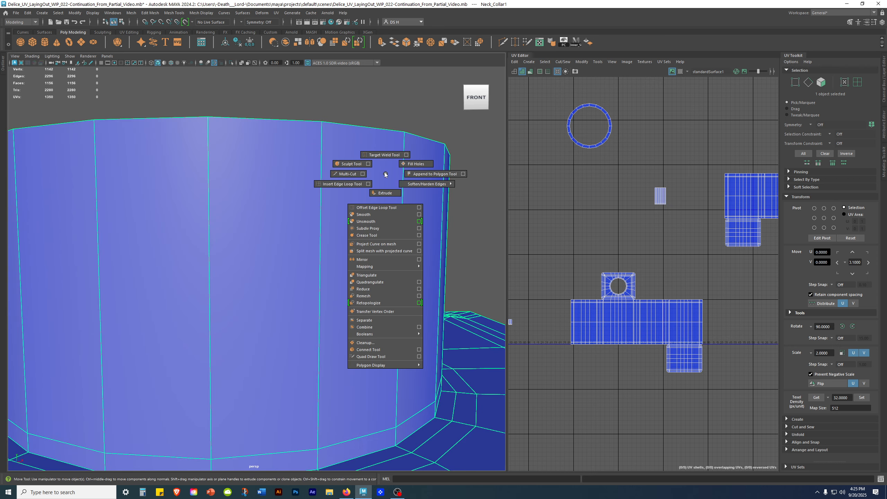
left_click(522, 71)
left_click_drag(416, 125, 444, 211, "alt")
left_click_drag(407, 263, 339, 238, "alt")
- Start the Insert Edge Loop tool on the bottle with its settings reset to defaults and frame the neck
right_click(341, 165, "shift")
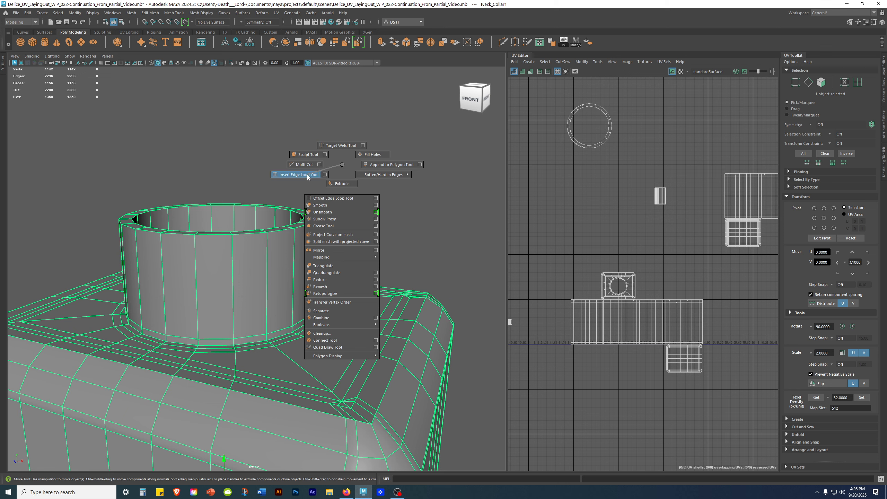
left_click(327, 175)
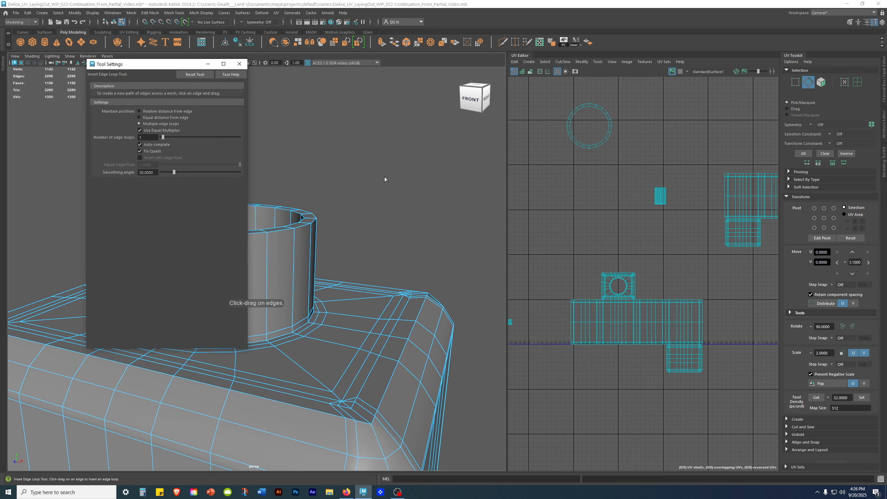
left_click(193, 75)
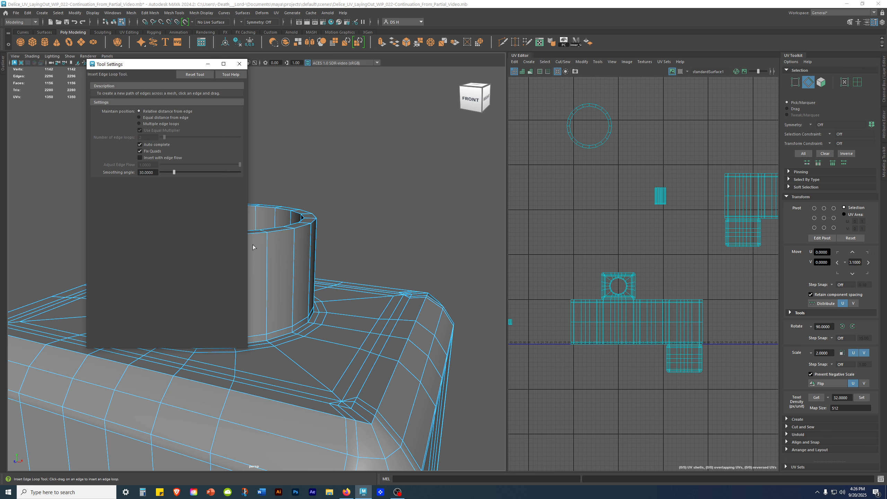
left_click(239, 64)
scroll(205, 197, "up", 5)
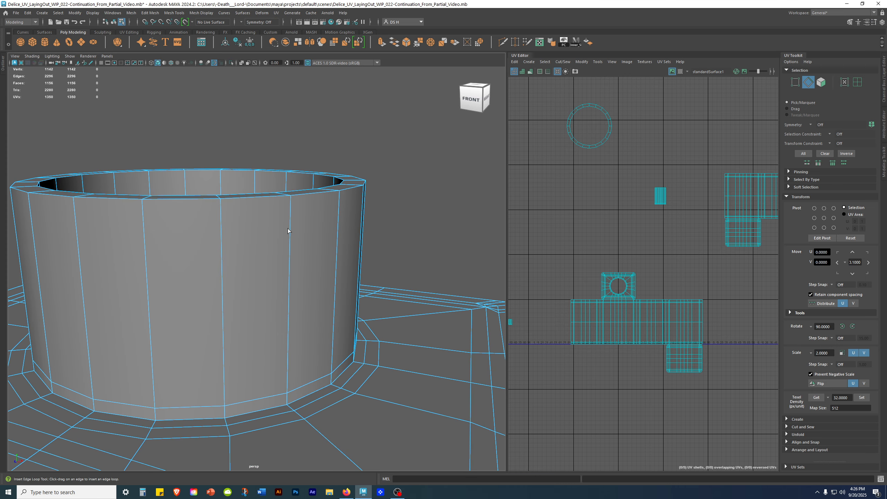
- Insert an edge loop around the outside of the bottle's neck, just below the rim
mouse_move(254, 205)
left_mouse_down("alt")
mouse_move(257, 175)
mouse_move(261, 193)
left_mouse_up("alt")
key("3")
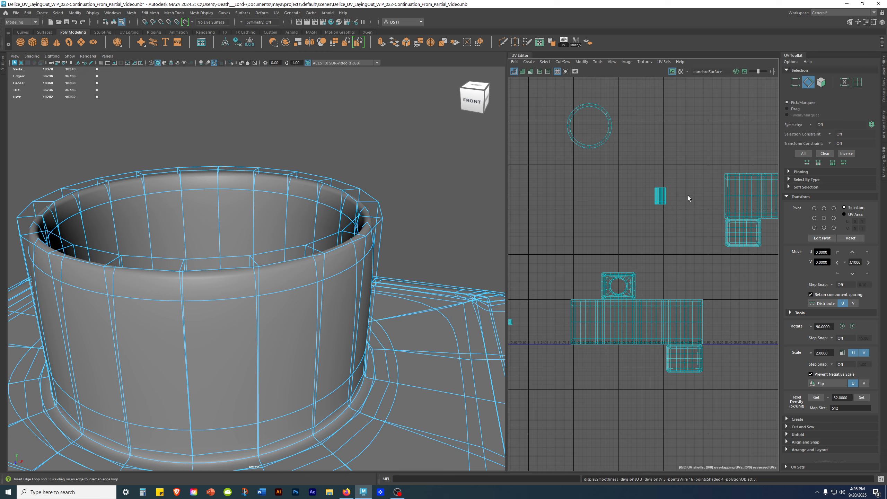
scroll(394, 259, "up", 6)
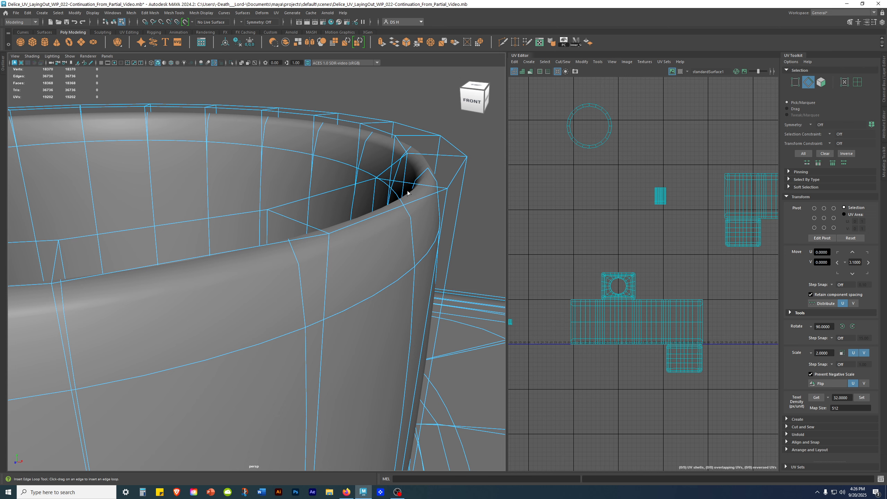
key("1")
left_click_drag(451, 222, 420, 193, "alt")
middle_click_drag(419, 192, 327, 214, "alt")
left_click_drag(327, 214, 330, 205, "alt")
middle_click_drag(330, 206, 336, 208, "alt")
mouse_move(336, 208)
left_mouse_down("alt")
mouse_move(341, 236)
mouse_move(342, 191)
left_mouse_up("alt")
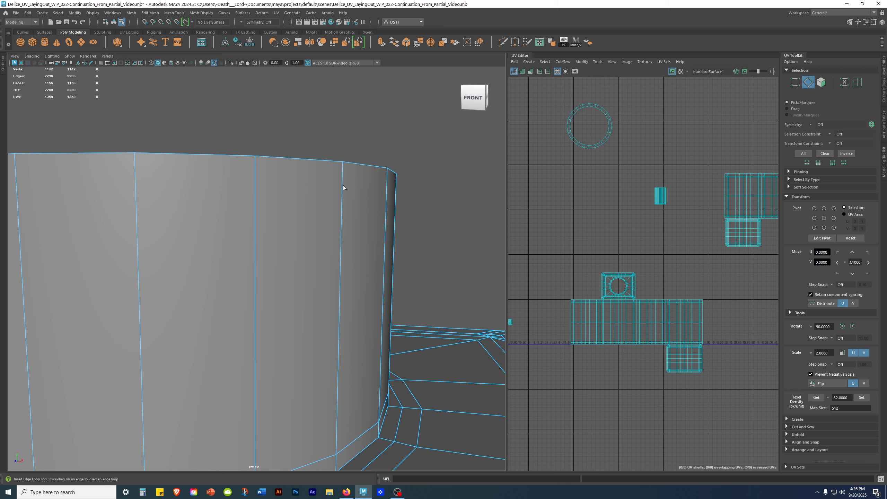
left_click_drag(342, 191, 341, 184)
right_click_drag(405, 258, 297, 273, "alt")
left_click_drag(297, 273, 314, 303, "alt")
right_click_drag(314, 303, 460, 345, "alt")
left_click_drag(461, 345, 482, 332, "alt")
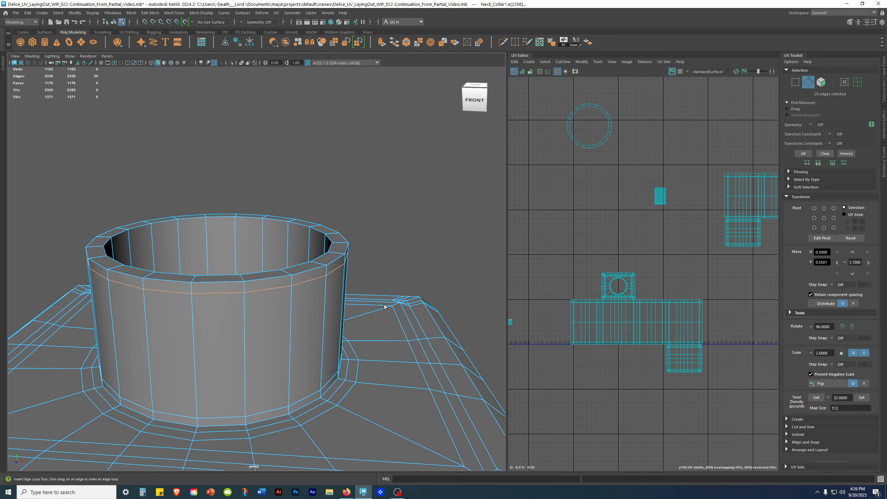
- Leave the edge loop tool, clear the selection and check the neck's outer rim with smoothed preview on and off
key("w")
scroll(404, 217, "up", 5)
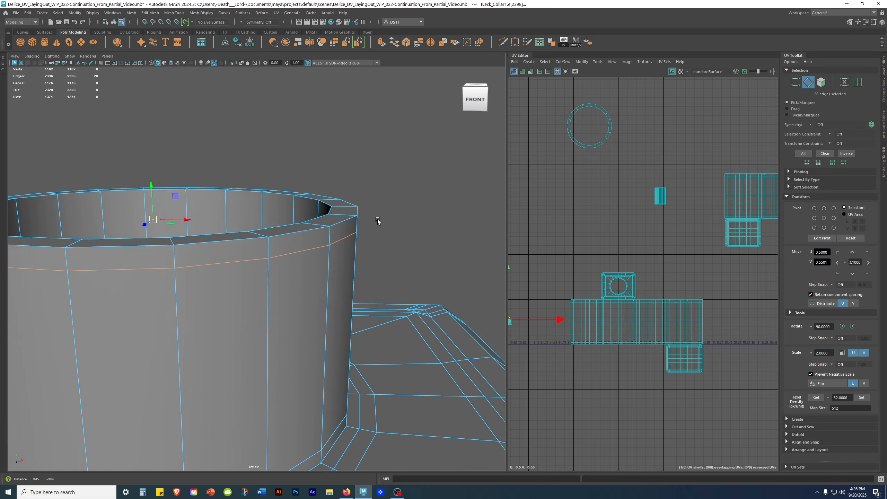
key("3")
left_click(412, 232)
left_click_drag(421, 245, 436, 255, "alt")
left_click_drag(341, 256, 222, 281, "alt")
key("1")
left_click_drag(236, 231, 268, 223, "alt")
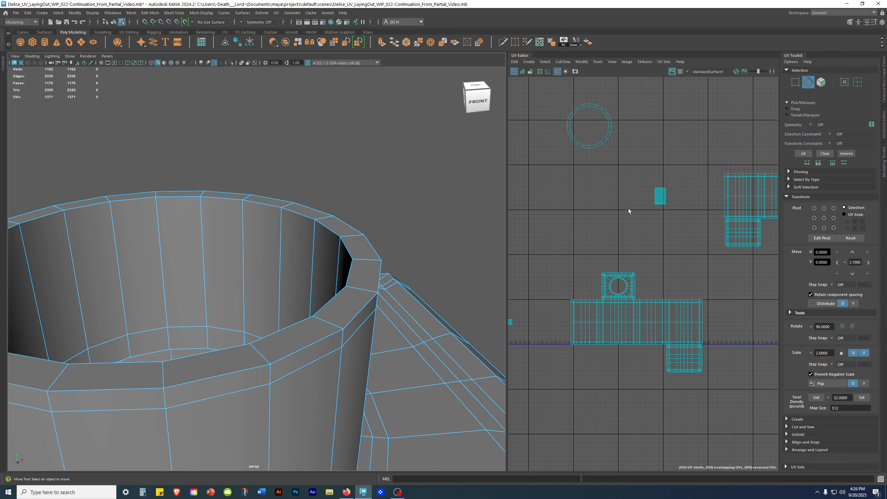
- Examine the small rectangular neck UV shell up close alongside the inner wall of the bottle's neck
right_click_drag(628, 208, 771, 335, "alt")
middle_click_drag(656, 313, 722, 153, "alt")
right_click_drag(722, 153, 472, 182, "alt")
middle_click_drag(591, 168, 663, 224, "alt")
right_click_drag(663, 224, 805, 332, "alt")
middle_click_drag(679, 323, 675, 260, "alt")
right_click_drag(674, 260, 794, 344, "alt")
middle_click_drag(668, 300, 704, 166, "alt")
right_click_drag(681, 145, 812, 281, "alt")
middle_click_drag(634, 241, 661, 159, "alt")
double_click(667, 219)
mouse_move(424, 279)
left_mouse_down("alt")
mouse_move(416, 238)
mouse_move(407, 274)
left_mouse_up("alt")
left_click(643, 193)
right_click_drag(313, 240, 245, 227, "alt")
mouse_move(245, 227)
left_mouse_down("alt")
mouse_move(254, 248)
mouse_move(260, 235)
left_mouse_up("alt")
right_click_drag(259, 234, 338, 262, "alt")
middle_click_drag(339, 262, 304, 261, "alt")
left_click_drag(305, 261, 311, 287, "alt")
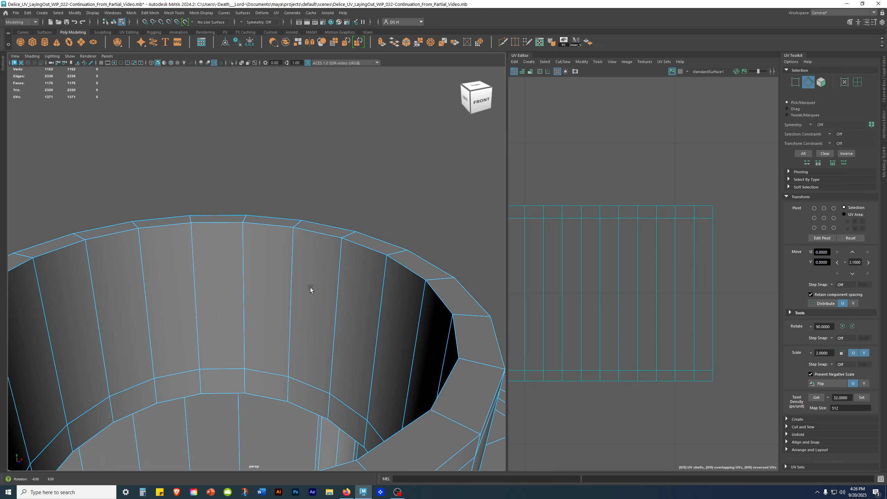
- Insert an edge loop around the neck's inner wall just below the rim, then show the bottle in smoothed preview
right_click(280, 138, "shift")
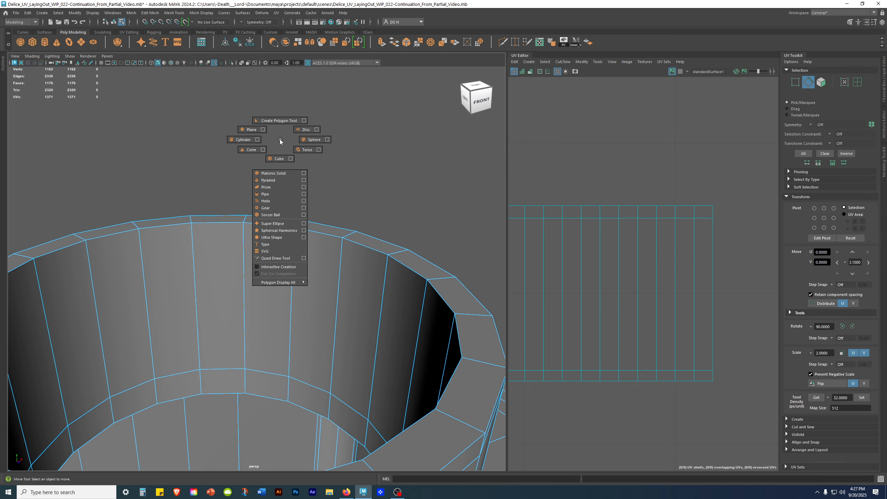
middle_click_drag(279, 305, 281, 315, "alt")
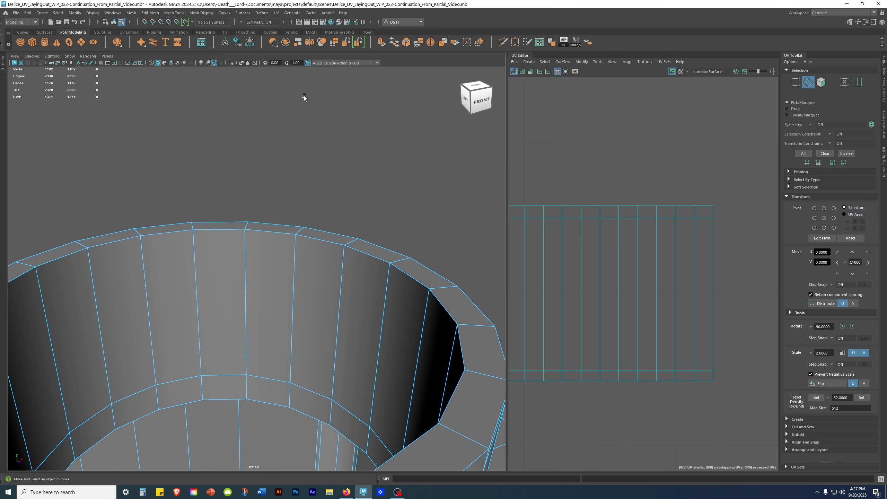
right_click(311, 102, "shift")
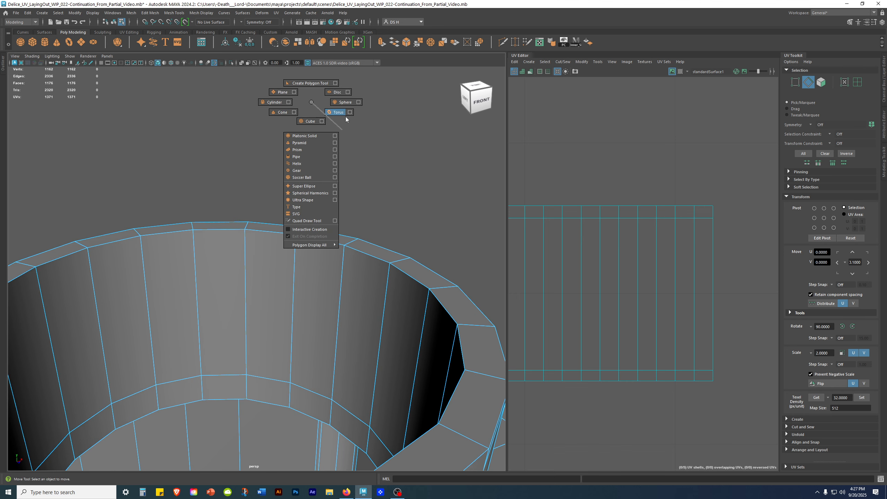
middle_click_drag(281, 339, 320, 288, "alt")
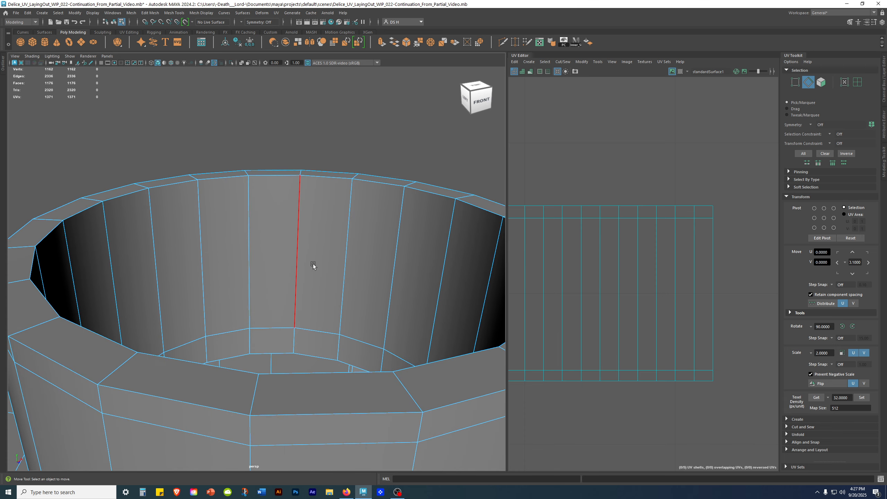
right_click_drag(326, 227, 326, 275, "shift")
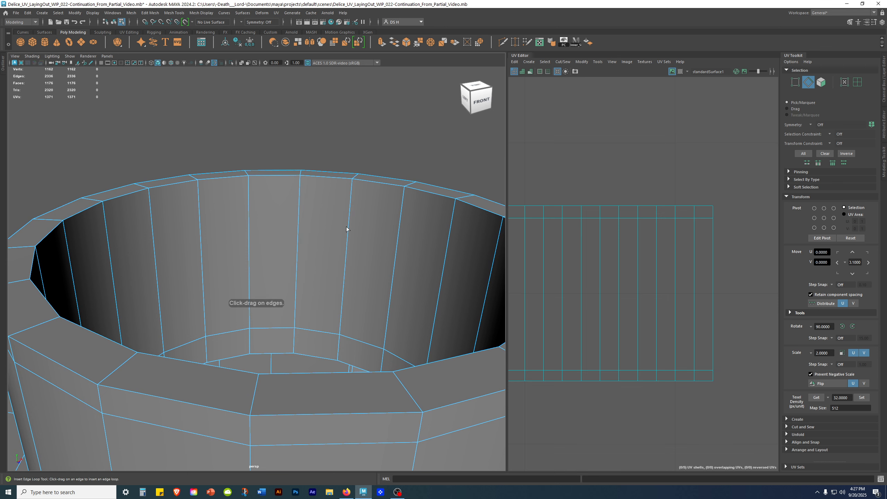
left_click_drag(347, 228, 374, 198)
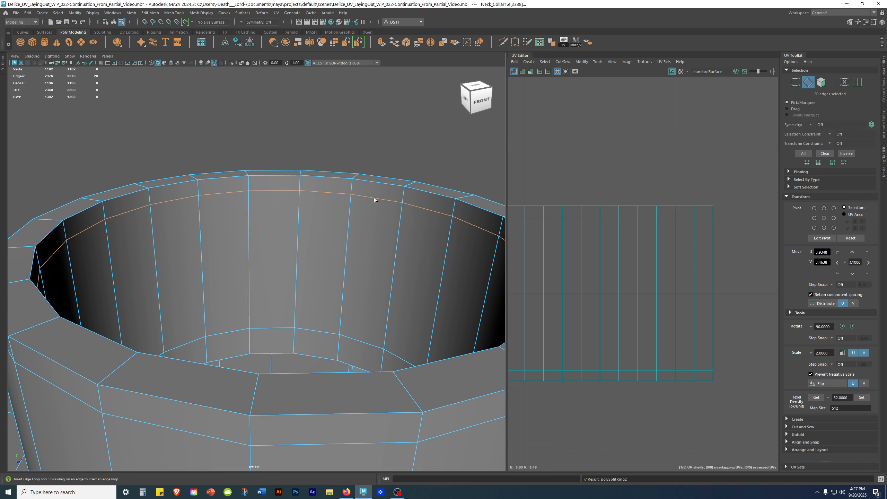
scroll(289, 268, "down", 5)
key("w")
left_click(439, 223)
key("3")
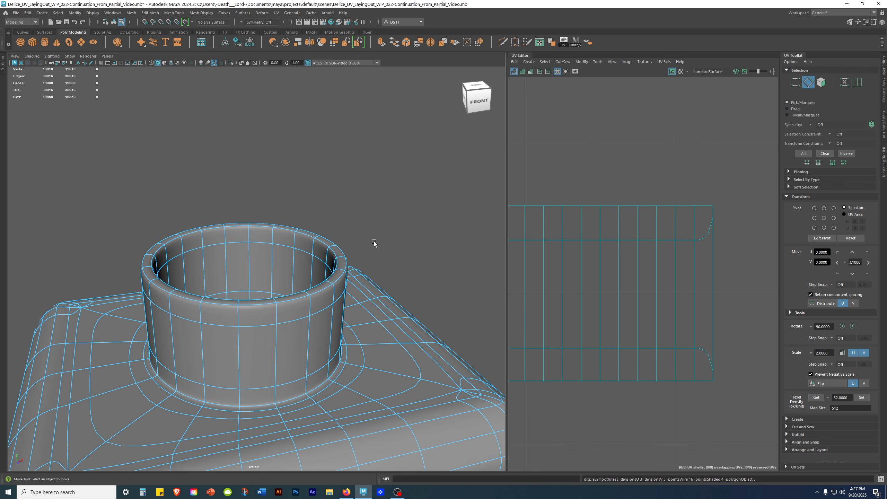
- Select the bottle as an object and insert an edge loop around the middle of the neck's flat top rim
right_click_drag(355, 258, 419, 181)
left_click(422, 189)
left_click_drag(420, 196, 391, 200, "alt")
scroll(391, 200, "up", 5)
left_click(312, 230)
key("1")
middle_click_drag(343, 177, 322, 268, "alt")
left_click_drag(322, 269, 313, 301, "alt")
scroll(290, 266, "up", 4)
middle_click_drag(290, 267, 357, 256, "alt")
right_click(344, 231, "shift")
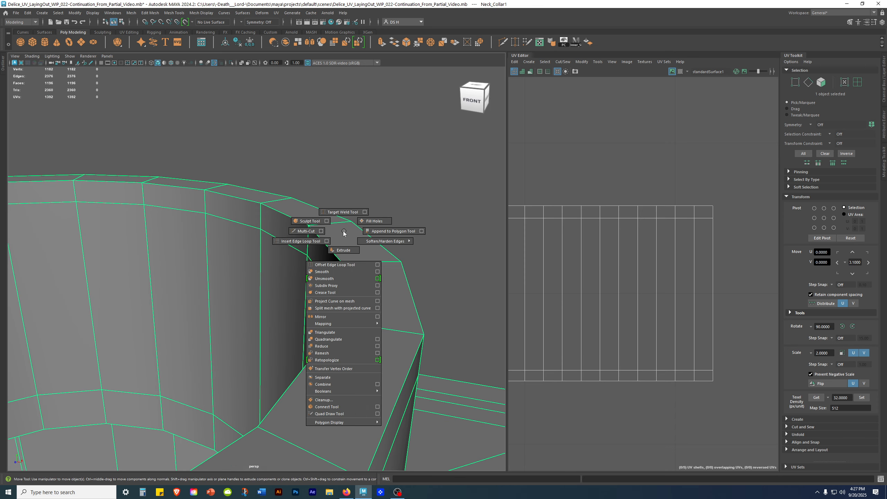
left_click(296, 245)
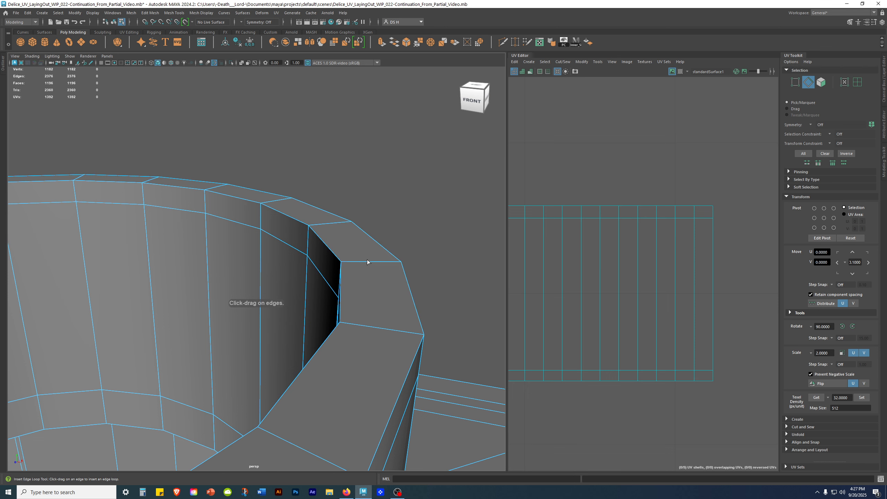
left_click_drag(364, 261, 371, 264)
scroll(350, 279, "down", 7)
key("w")
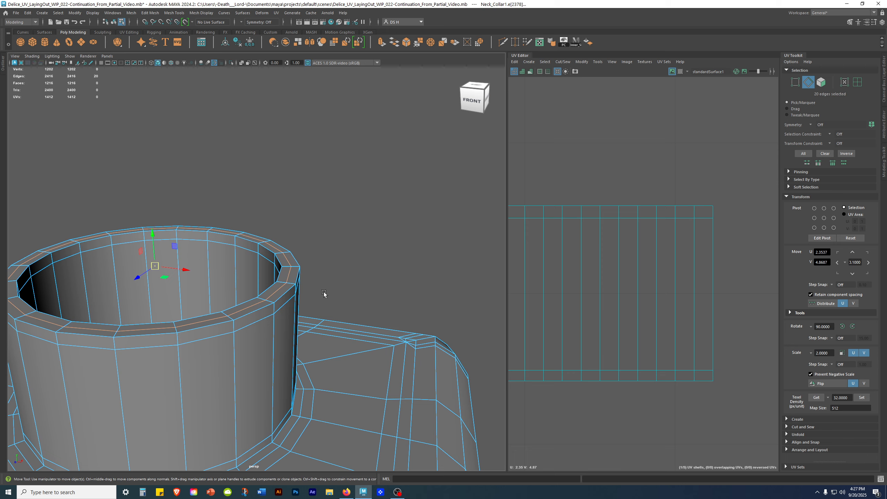
- Switch the bottle back to object selection and check the new rim loop with smoothed preview on and off
key("3")
right_click_drag(274, 254, 335, 210)
left_click(398, 169)
scroll(281, 238, "down", 7)
left_click_drag(281, 238, 394, 286, "alt")
scroll(276, 329, "up", 5)
left_click(277, 329)
key("1")
key("3")
key("1")
left_click(378, 250)
left_click_drag(328, 297, 212, 339, "alt")
scroll(212, 338, "down", 3)
middle_click_drag(212, 339, 276, 265, "alt")
left_click(280, 244)
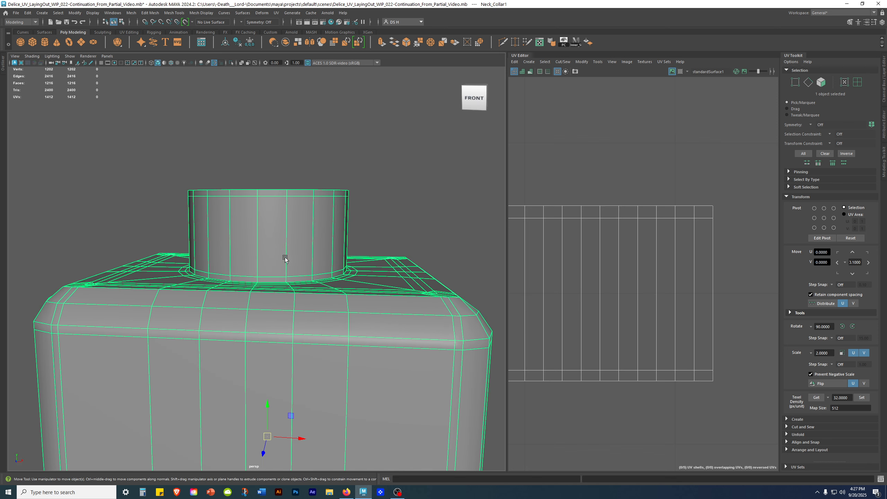
- Frame all of the bottle's UV shells and widen the UV Editor beside the perspective view
scroll(594, 261, "down", 10)
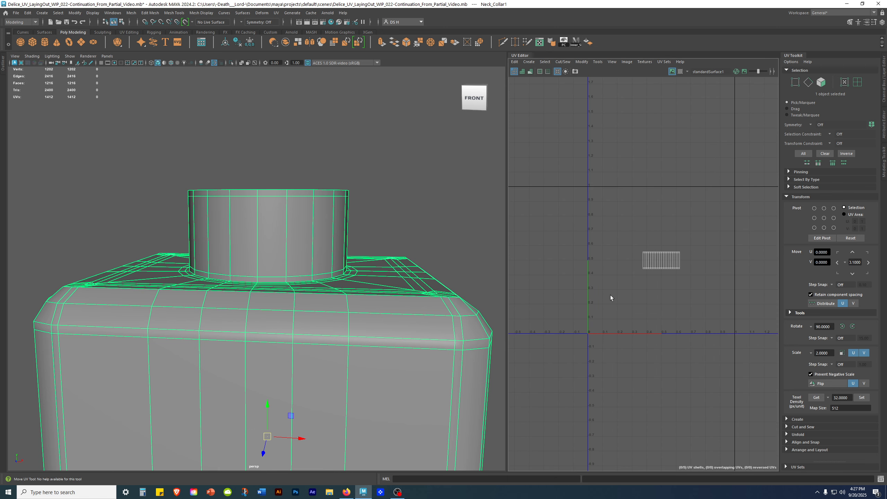
key("a")
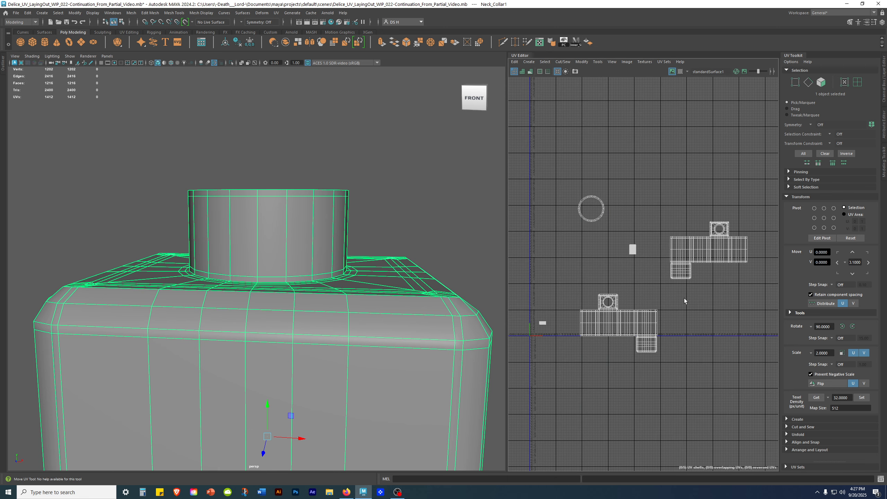
right_click_drag(635, 279, 681, 304, "alt")
middle_click_drag(635, 294, 658, 301, "alt")
right_click_drag(307, 262, 330, 353, "alt")
middle_click_drag(330, 355, 339, 162, "alt")
left_click_drag(338, 162, 357, 123, "alt")
middle_click_drag(713, 250, 551, 184, "alt")
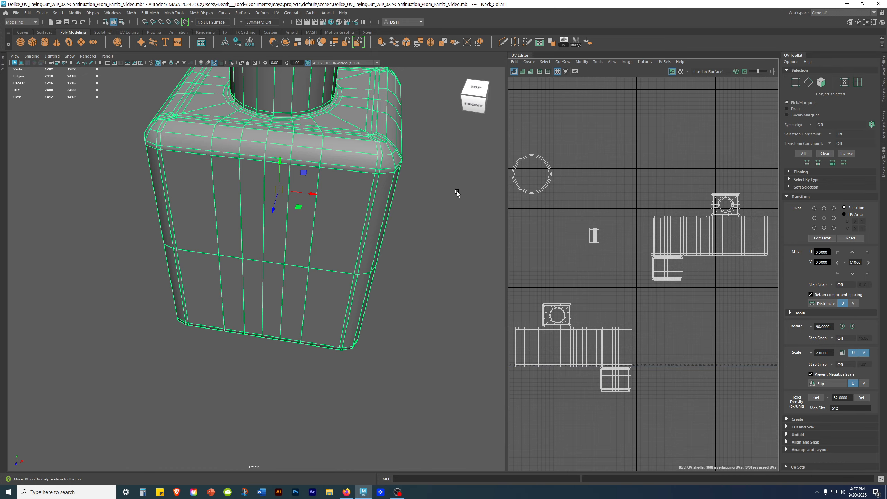
left_click_drag(508, 203, 376, 210)
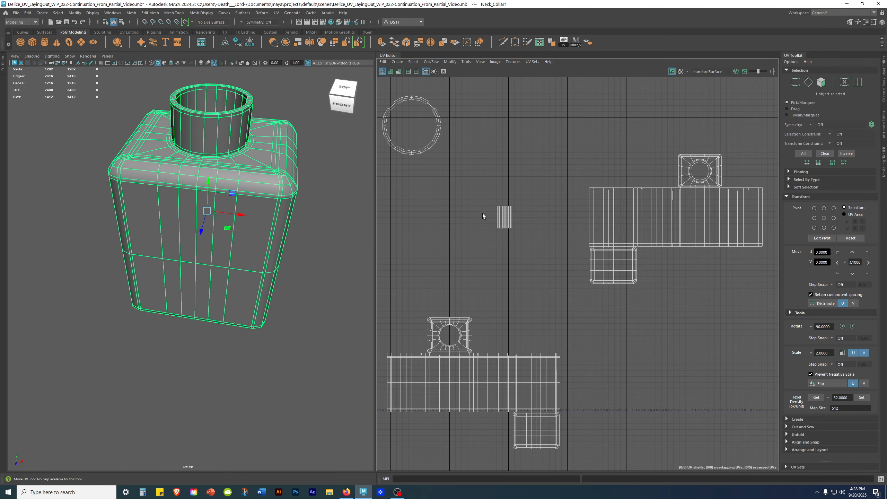
- Examine the bottle's neck, shoulders and corners from several angles with smoothed preview on and off
middle_click_drag(238, 189, 194, 288, "alt")
right_click_drag(195, 288, 212, 349, "alt")
mouse_move(212, 349)
left_mouse_down("alt")
mouse_move(227, 368)
mouse_move(228, 352)
left_mouse_up("alt")
key("3")
key("1")
middle_click_drag(225, 217, 221, 350, "alt")
left_click_drag(220, 351, 317, 236, "alt")
right_click_drag(261, 433, 282, 217, "alt")
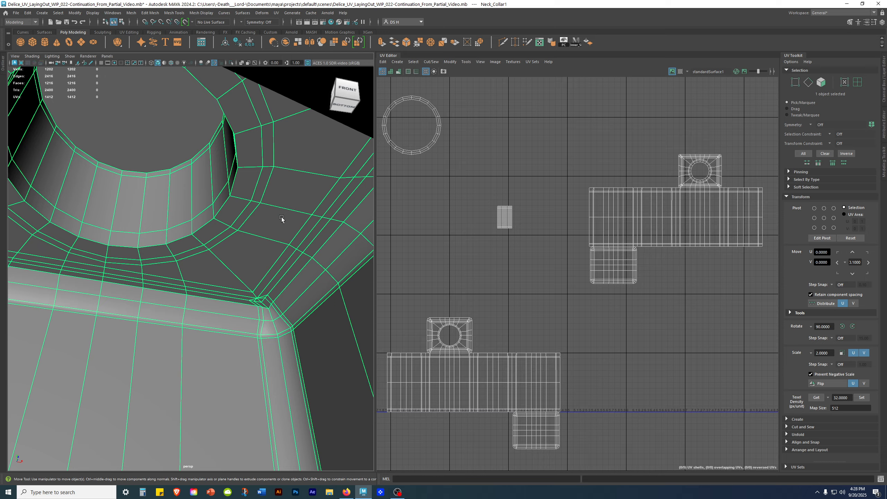
middle_click_drag(282, 217, 287, 279, "alt")
scroll(287, 279, "up", 1)
scroll(287, 278, "down", 1)
left_click_drag(270, 244, 313, 225, "alt")
key("3")
key("1")
right_click_drag(301, 232, 341, 264, "alt")
middle_click_drag(340, 264, 281, 217, "alt")
left_click_drag(290, 209, 332, 204, "alt")
key("3")
key("1")
middle_click_drag(333, 204, 277, 231, "alt")
key("3")
left_click_drag(278, 231, 248, 248, "alt")
right_click_drag(248, 248, 130, 250, "alt")
left_click_drag(130, 250, 43, 308, "alt")
middle_click_drag(108, 303, 190, 239, "alt")
left_click_drag(218, 252, 272, 277, "alt")
right_click_drag(271, 277, 291, 303, "alt")
left_click_drag(291, 303, 281, 241, "alt")
middle_click_drag(281, 241, 279, 213, "alt")
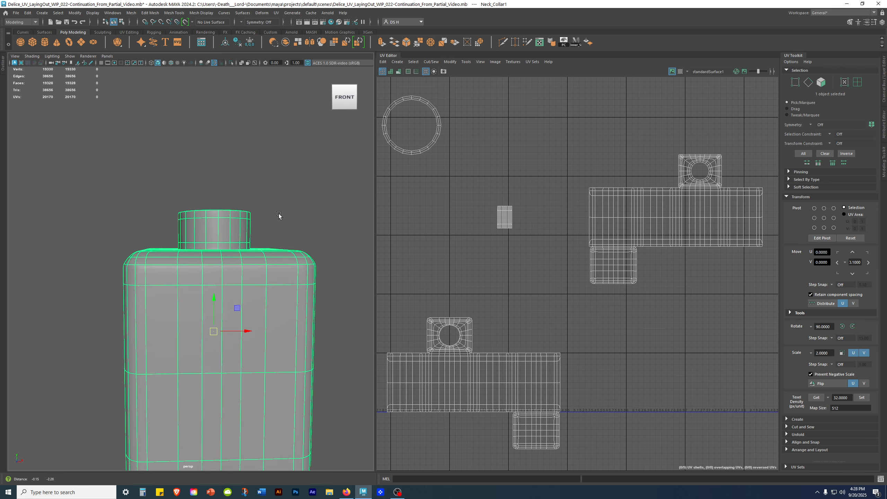
key("1")
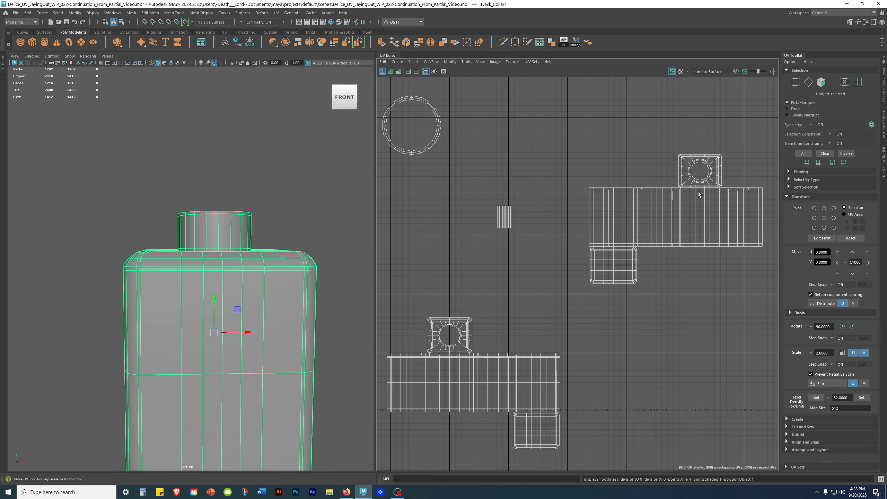
- Select all faces of the bottle's inner body UV shell and display the perspective view in wireframe
middle_click_drag(669, 194, 620, 175, "alt")
right_click_drag(620, 172, 622, 199)
left_click_drag(514, 100, 752, 292)
mouse_move(349, 332)
left_mouse_down("alt")
mouse_move(324, 349)
mouse_move(227, 349)
mouse_move(183, 269)
mouse_move(157, 357)
mouse_move(167, 238)
left_mouse_up("alt")
key("4")
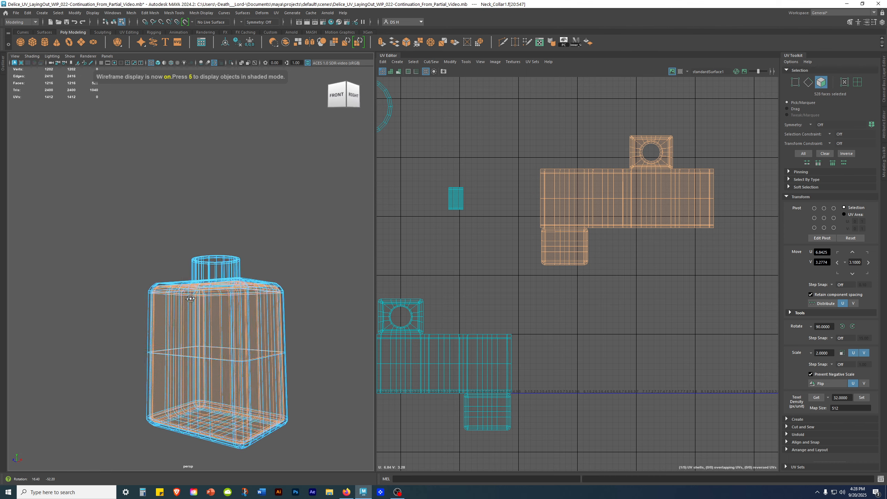
- Return the perspective view to shaded display and isolate the selected inner body faces
right_click_drag(182, 252, 337, 341, "alt")
key("5")
mouse_move(336, 341)
left_mouse_down("alt")
mouse_move(271, 357)
mouse_move(251, 383)
left_mouse_up("alt")
middle_click_drag(252, 382, 176, 462, "alt")
right_click_drag(177, 461, 290, 463, "alt")
right_click_drag(200, 424, 128, 400, "alt")
right_click_drag(229, 392, 254, 428, "alt")
key("ctrl+1")
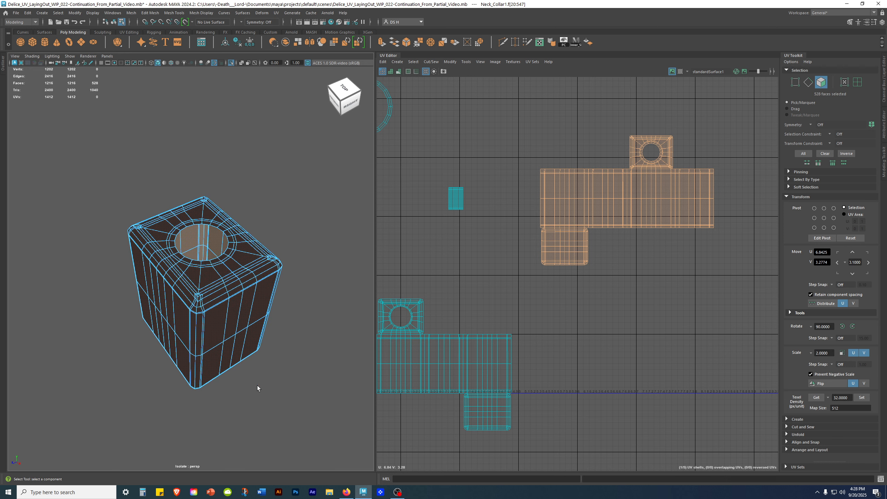
- Inspect the isolated inner body with its faces deselected, then maximize the front view and frame the bottle against its reference image
left_click_drag(135, 407, 204, 372, "alt")
left_click(302, 379)
middle_click_drag(226, 350, 298, 284, "alt")
left_click_drag(259, 283, 264, 256, "alt")
left_click(264, 256)
key("space")
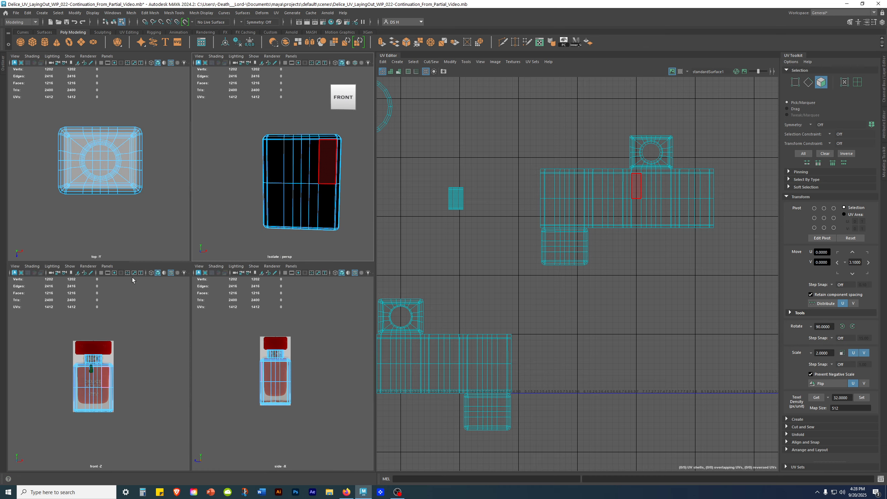
key("space")
right_click_drag(185, 235, 253, 311, "alt")
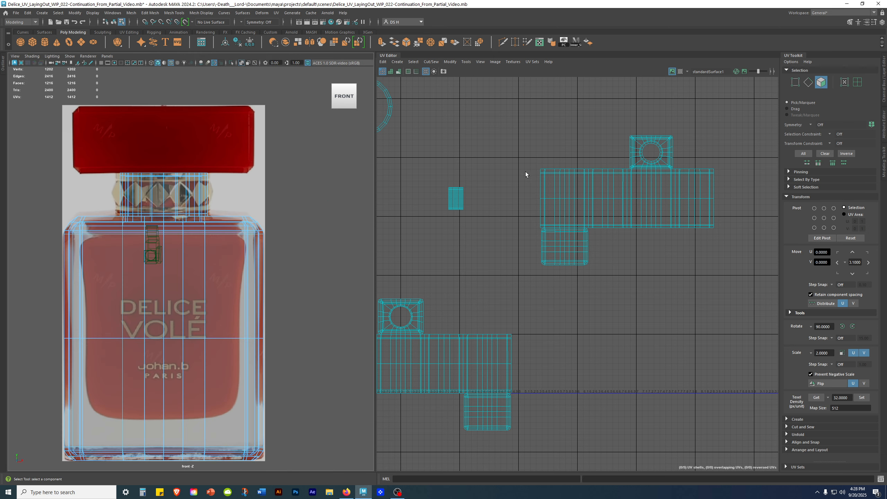
- Return to the perspective view and reselect all the isolated inner body faces
key("space")
key("space")
left_click_drag(301, 200, 180, 236, "alt")
left_click_drag(162, 176, 352, 451)
key("w")
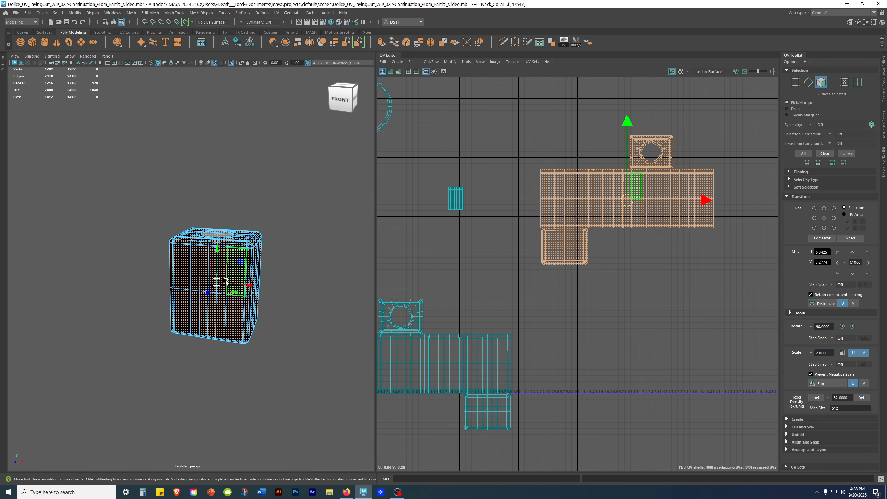
left_click(245, 209)
left_click_drag(112, 204, 296, 425)
left_click_drag(214, 235, 271, 239, "alt")
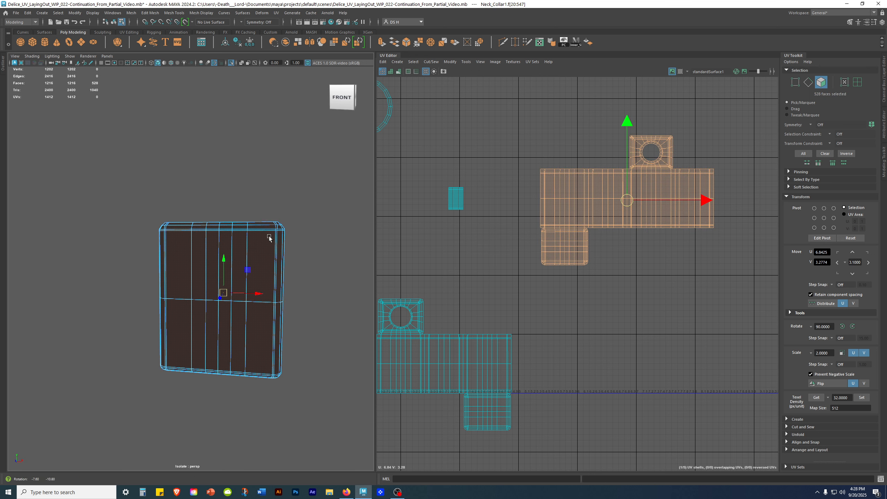
- Isolate the selected inner body faces in the maximized front view and display them in wireframe
key("space")
key("space")
middle_click_drag(300, 284, 331, 286, "alt")
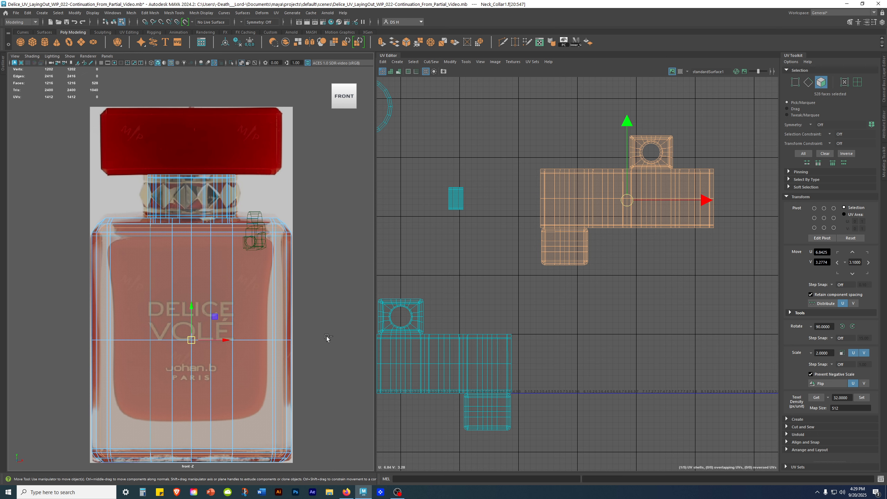
key("ctrl+1")
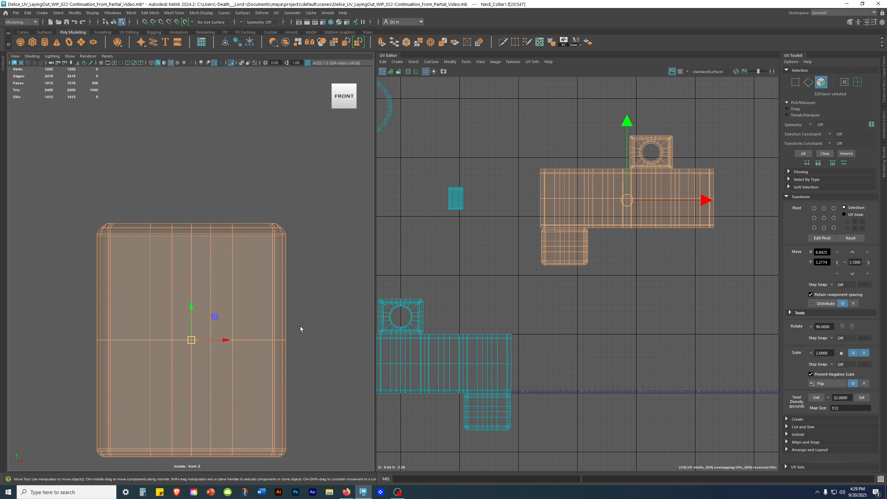
middle_click_drag(185, 247, 169, 211, "alt")
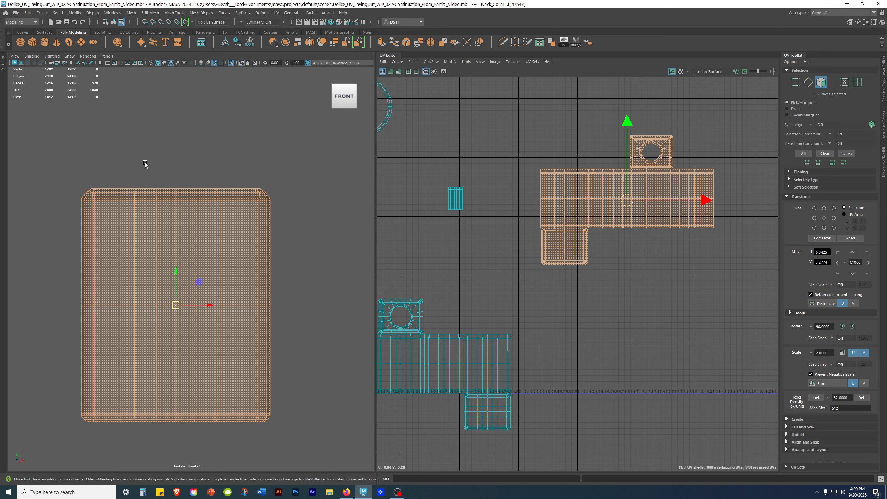
key("4")
middle_click_drag(236, 134, 216, 144, "alt")
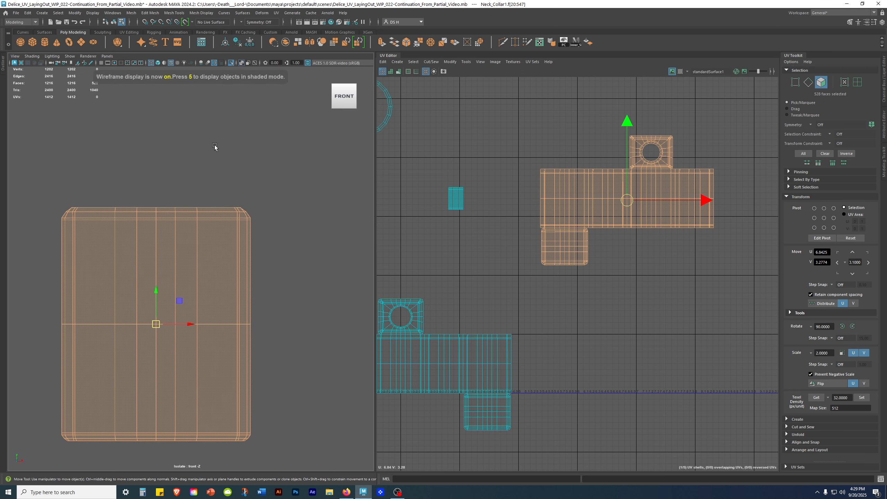
- Remove the inner body's top faces from the selection in the front view, keeping the side and bottom faces selected
right_click_drag(216, 159, 158, 223, "alt")
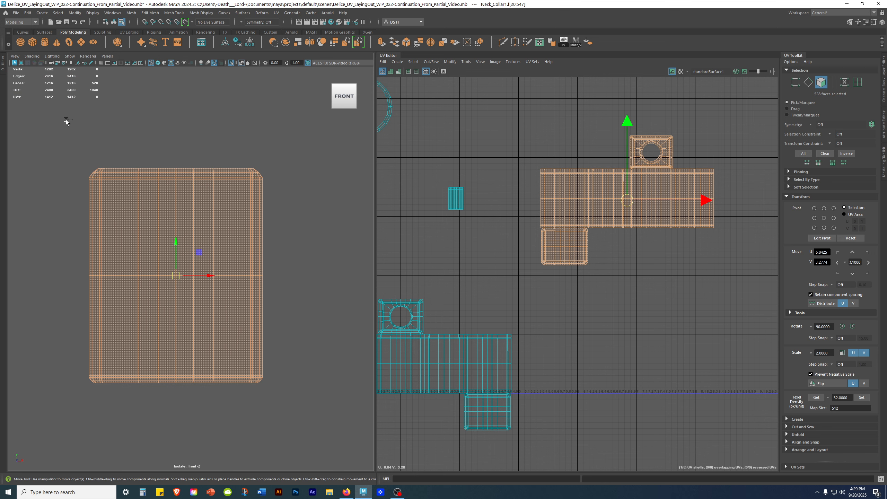
left_click_drag(36, 109, 355, 169)
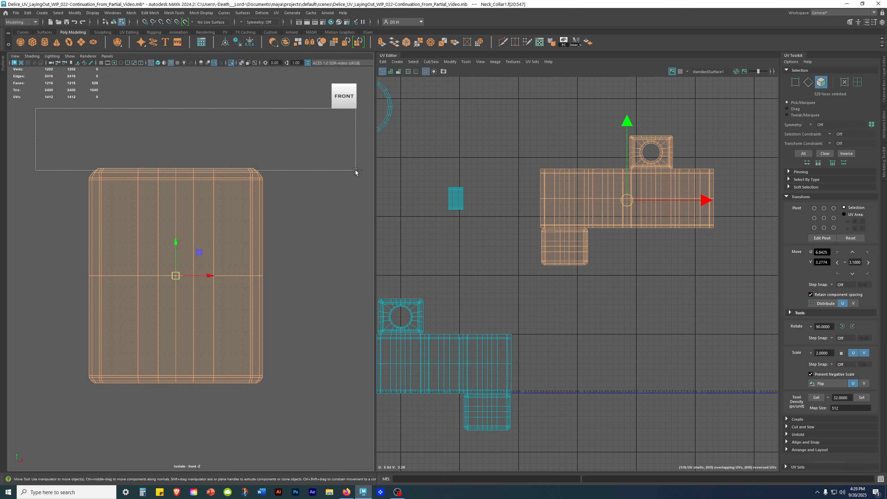
left_click_drag(356, 170, 355, 170, "ctrl")
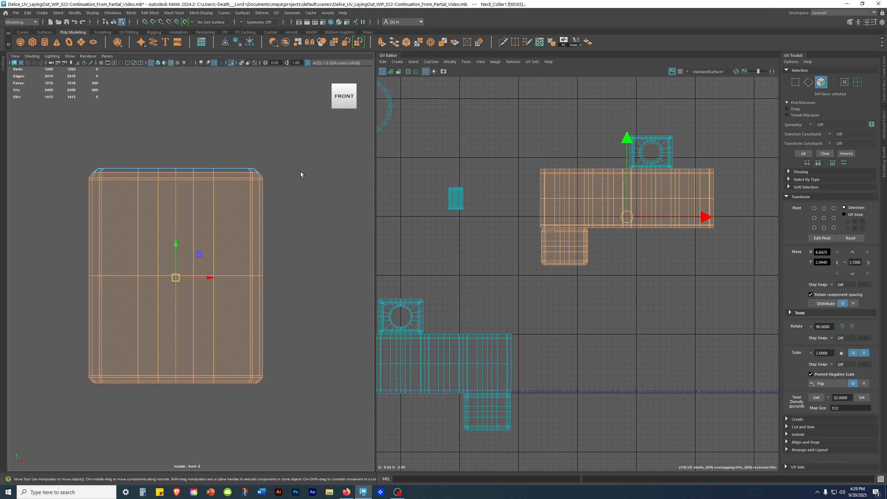
- Return to the perspective view and examine the remaining face selection around the sides, underside and top of the inner body
key("space")
key("space")
key("space")
key("space")
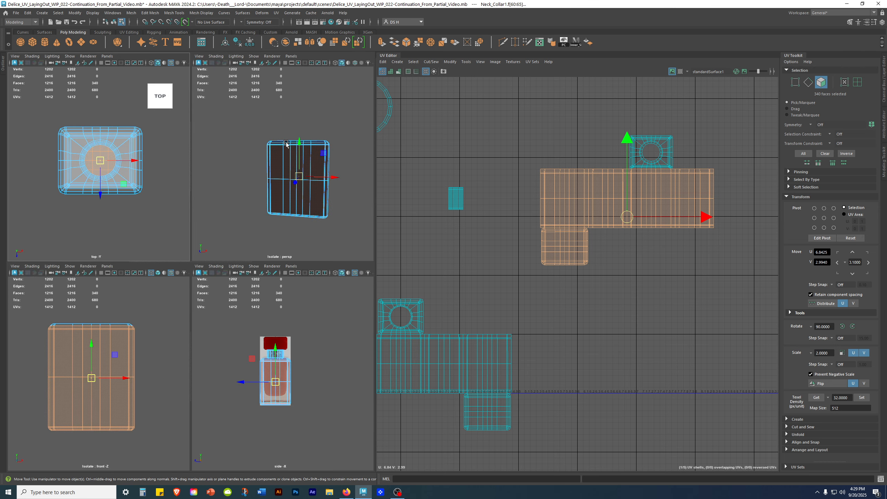
left_click_drag(342, 199, 341, 226, "alt")
scroll(336, 223, "up", 4)
middle_click_drag(320, 215, 213, 197, "alt")
left_click_drag(212, 197, 243, 234, "alt")
left_click_drag(176, 273, 308, 213, "alt")
scroll(221, 218, "up", 5)
right_click_drag(263, 271, 199, 241, "alt")
left_click_drag(199, 242, 185, 284, "alt")
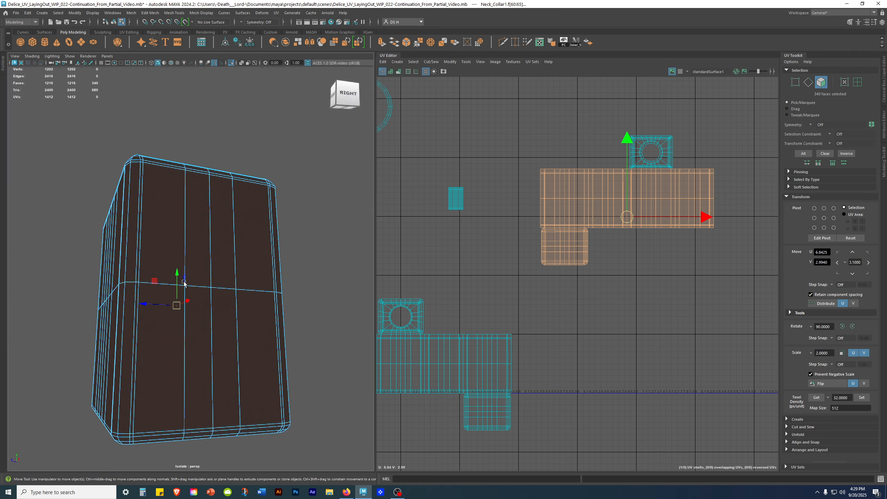
right_click_drag(185, 284, 129, 277, "alt")
left_click_drag(130, 276, 143, 320, "alt")
right_click_drag(143, 320, 267, 317, "alt")
left_click_drag(267, 317, 284, 242, "alt")
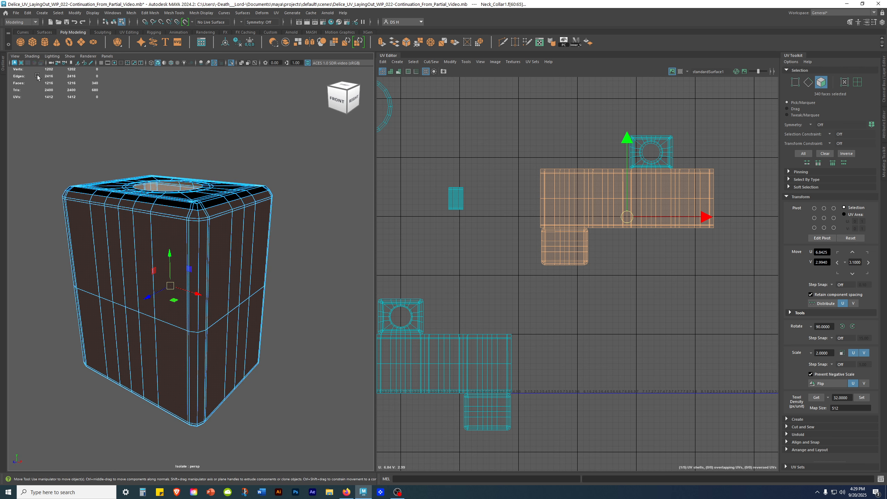
- Collapse the Inner_Shell_Faces set in the Outliner and isolate only the selected side and bottom faces
left_click(3, 64)
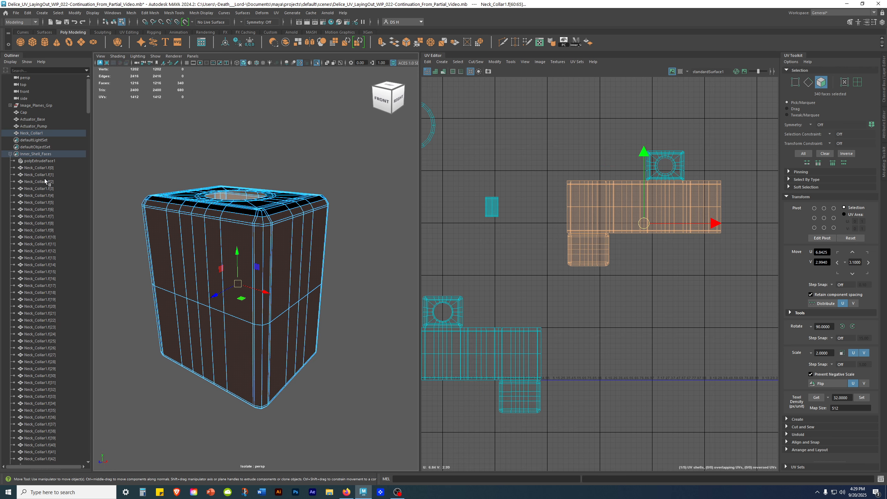
left_click(10, 154)
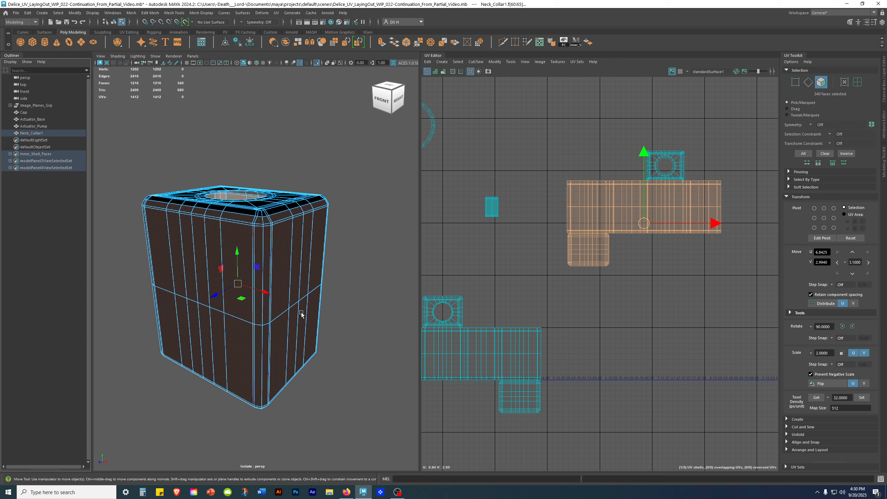
key("ctrl+1")
left_click_drag(288, 270, 306, 284, "alt")
key("ctrl+1")
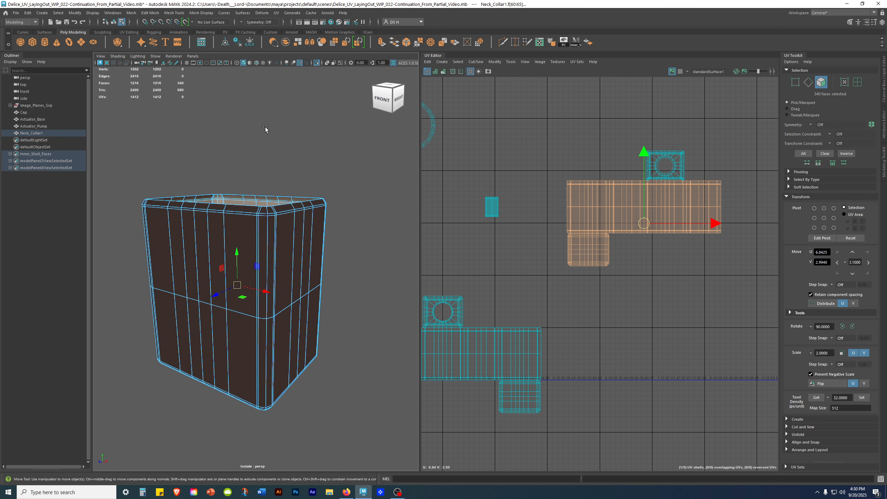
- Duplicate the selected inner side and bottom faces into a separate mesh, and expand the Neck_Collar1 group in the Outliner
right_click(263, 127, "shift")
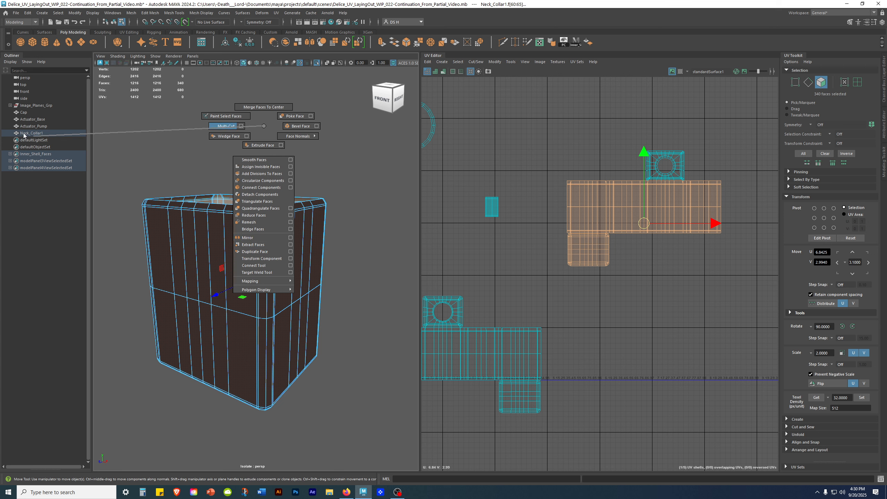
left_click(261, 252)
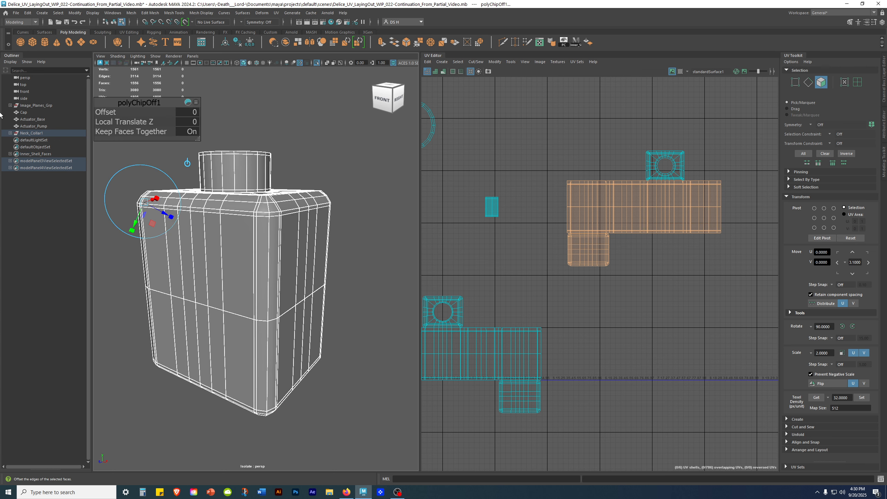
left_click(10, 133)
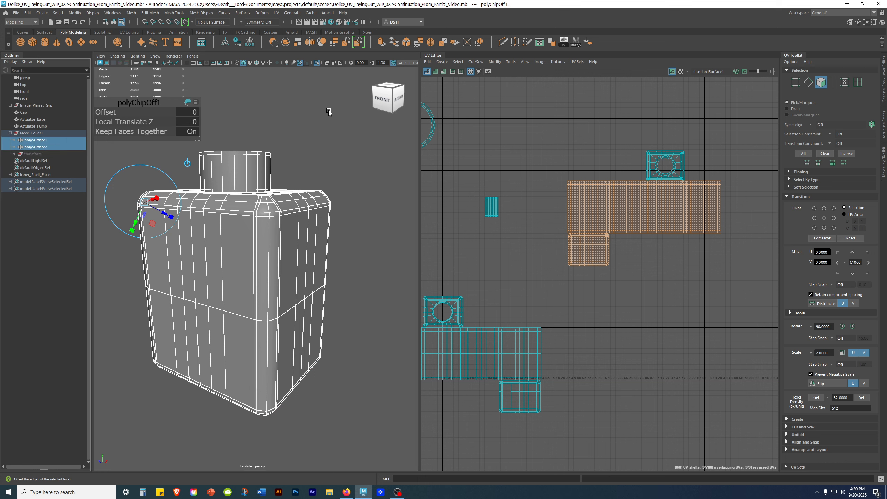
left_click(356, 156)
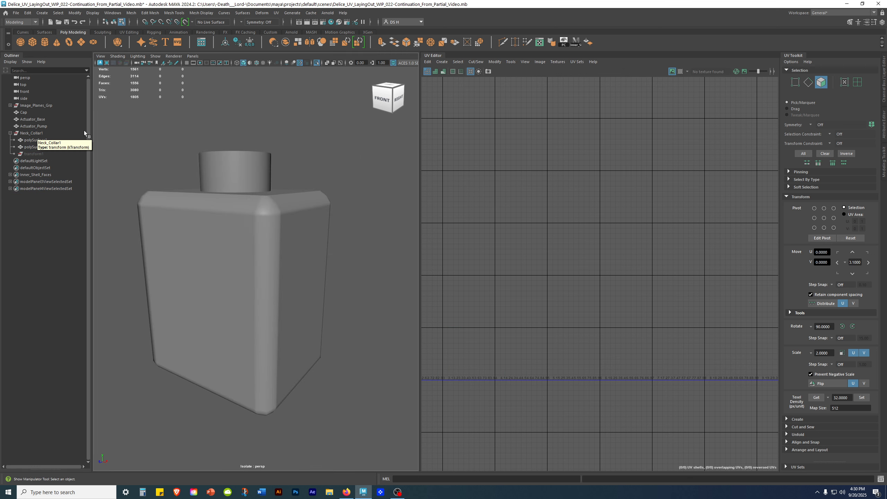
- Switch from component to object selection and select the outer bottle mesh
right_click(158, 110)
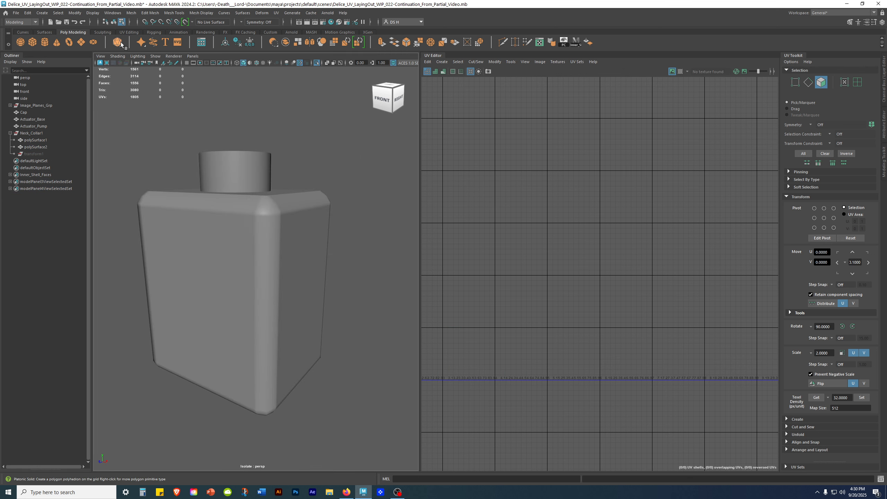
left_click(113, 23)
left_click(262, 176)
left_click(121, 22)
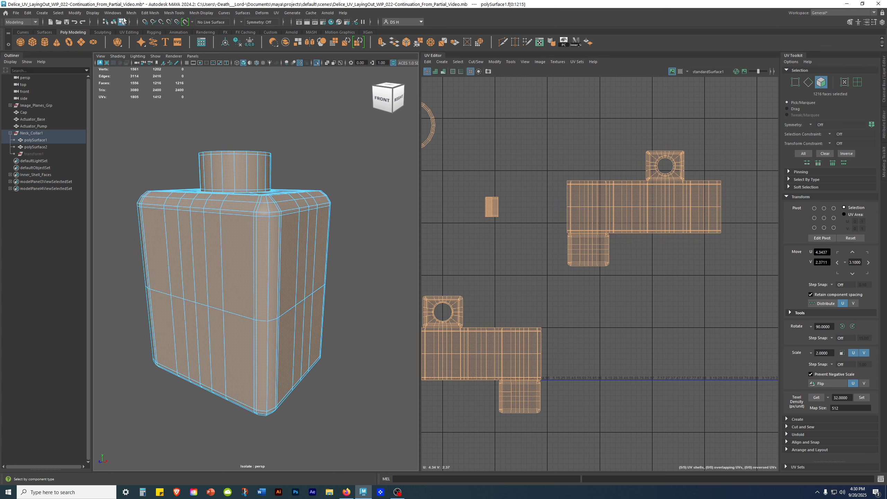
left_click(114, 22)
left_click(271, 142)
left_click(216, 203)
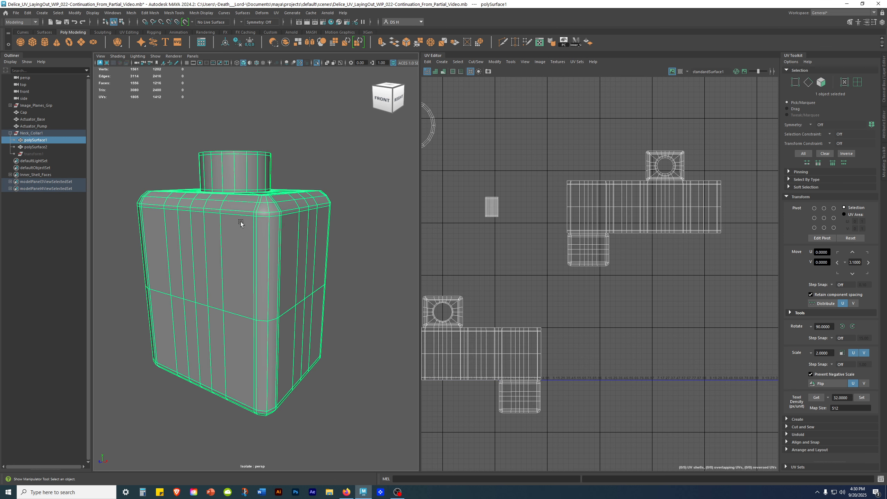
- Delete the construction history of the Neck_Collar1 group and everything inside it, and clear the selection
left_click(38, 134)
left_click_drag(39, 134, 33, 154)
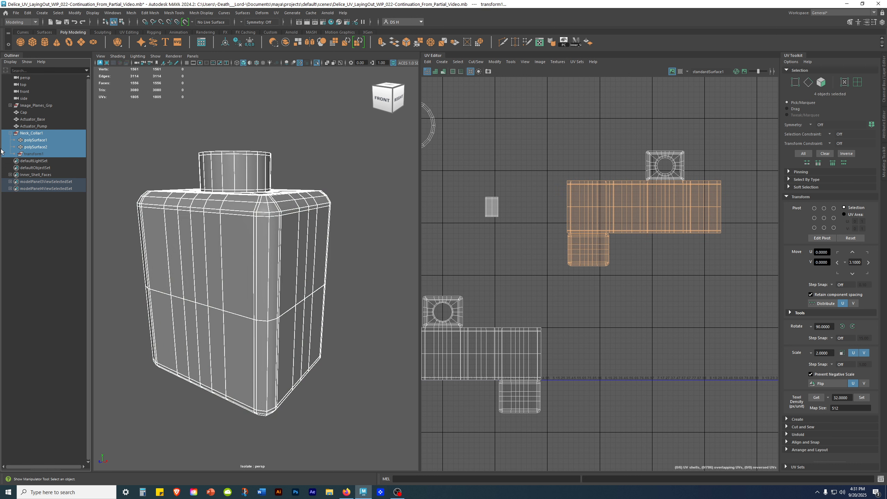
left_click(237, 48)
left_click(349, 141)
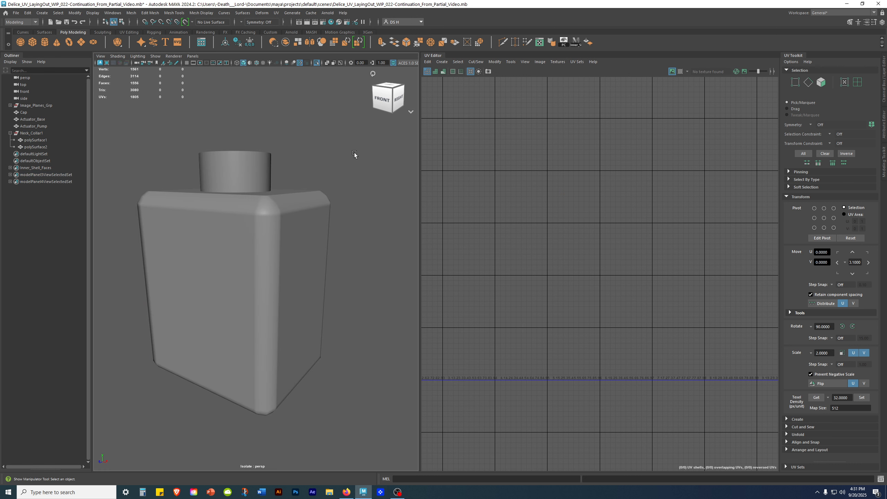
- Select the outer bottle mesh, view it from above, and end the view isolation
left_click(272, 208)
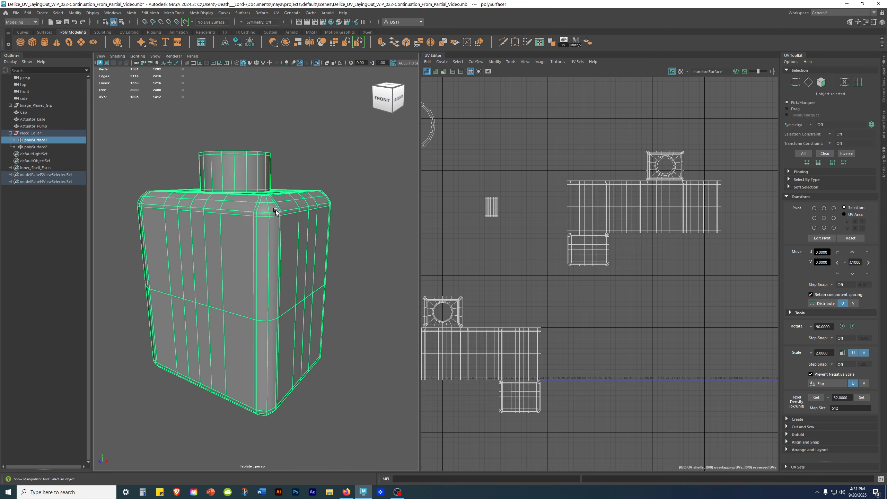
left_click_drag(293, 217, 308, 229, "alt")
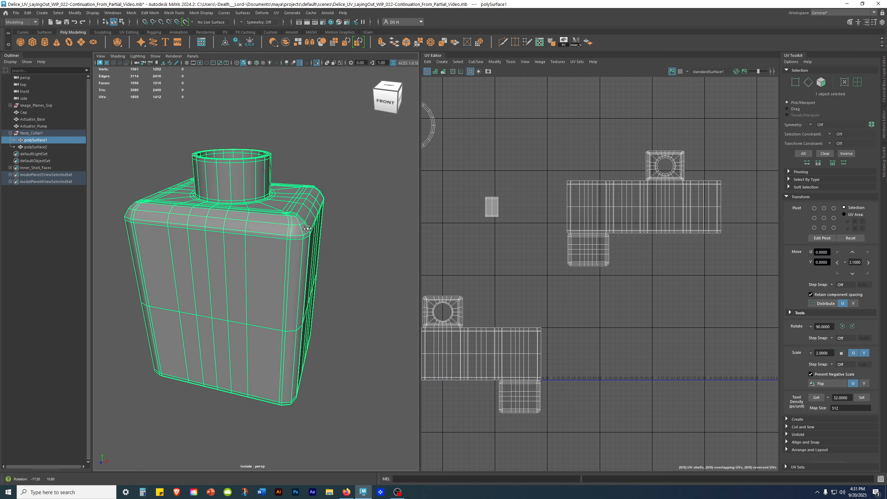
left_click_drag(267, 174, 247, 231, "alt")
right_click_drag(319, 228, 196, 241, "alt")
left_click_drag(195, 242, 178, 214, "alt")
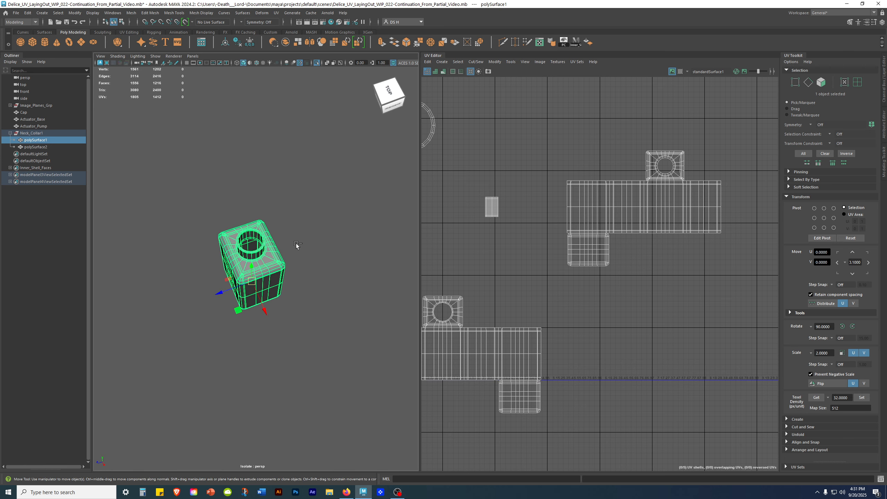
key("ctrl+1")
- Move the outer bottle mesh aside to compare it with the duplicated inner shell, and undo the move
left_click_drag(253, 451, 269, 293, "alt")
right_click_drag(269, 293, 231, 292, "alt")
left_click_drag(231, 291, 314, 285, "alt")
left_click(356, 367)
right_click_drag(315, 285, 119, 259, "alt")
left_click_drag(280, 268, 228, 252, "alt")
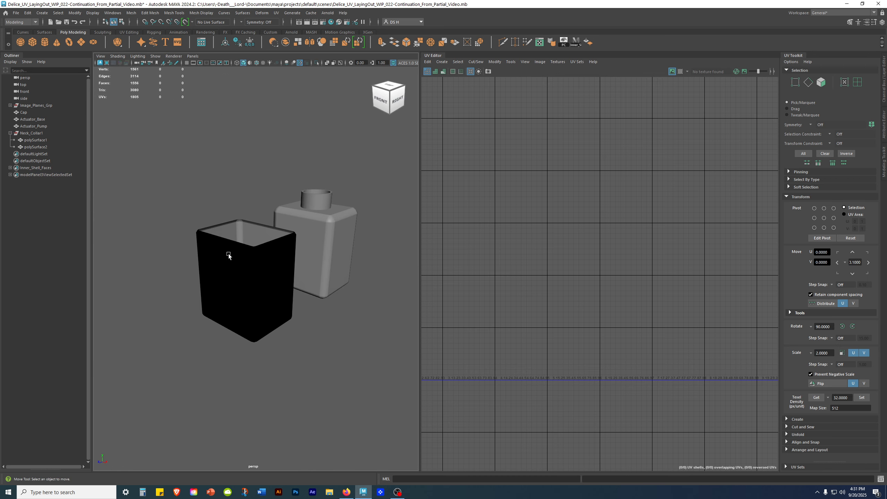
key("ctrl+z")
key("ctrl+z")
- Rename the outer bottle mesh polySurface1 as Glass_Shell
left_click(41, 148)
left_click(41, 140)
double_click(41, 140)
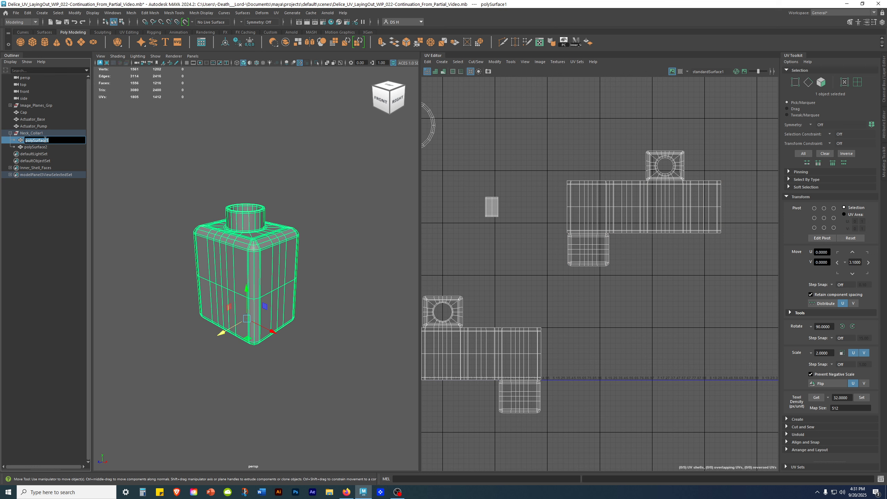
type("Glass_Shell")
key("Return")
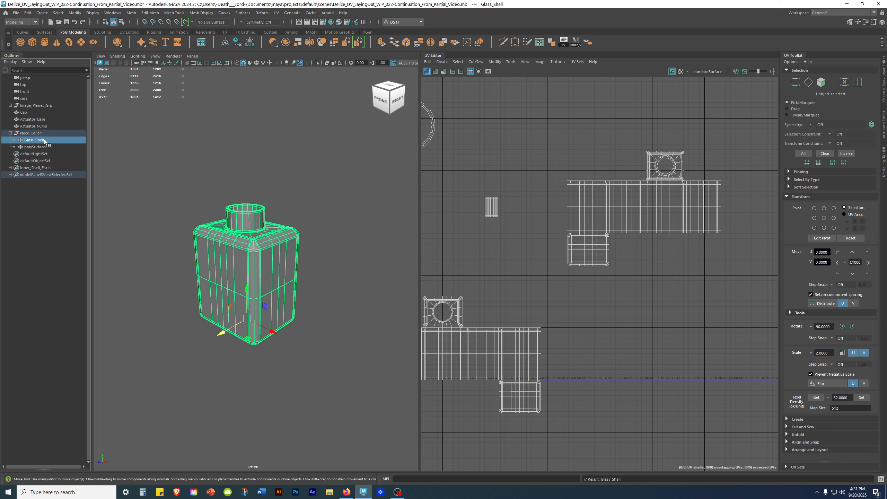
- Select the duplicated inner mesh polySurface2 in the Outliner and isolate it in the perspective view
left_click(40, 147)
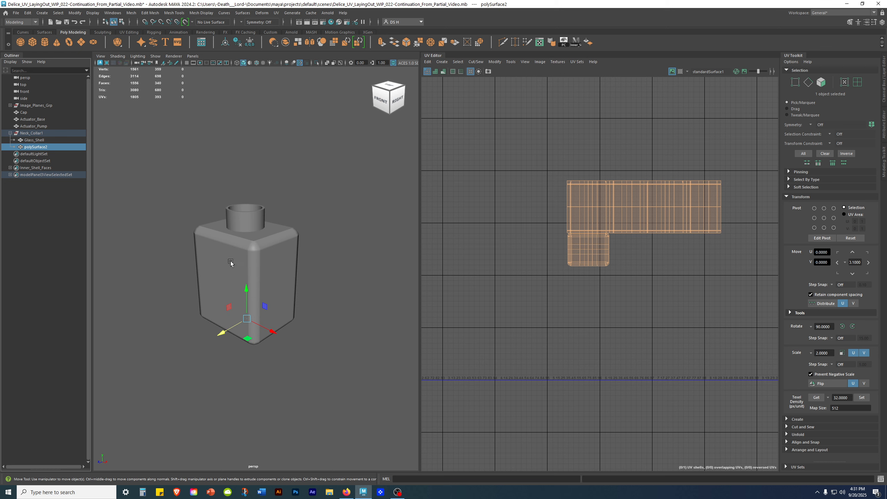
left_click(33, 275)
left_click(26, 147)
key("ctrl+1")
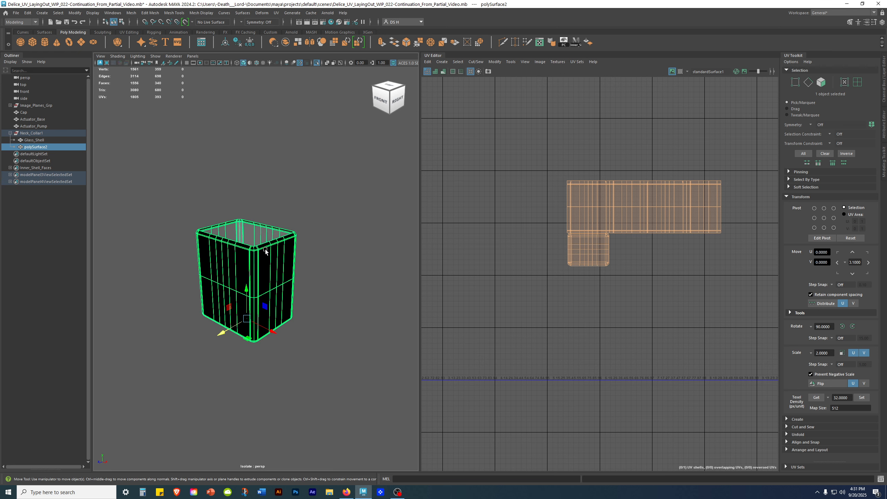
- Rename the isolated inner mesh as Inside_Liquid_Mesh
right_click_drag(267, 250, 331, 258, "alt")
left_click(349, 184)
left_click_drag(245, 250, 214, 253, "alt")
left_click(275, 232)
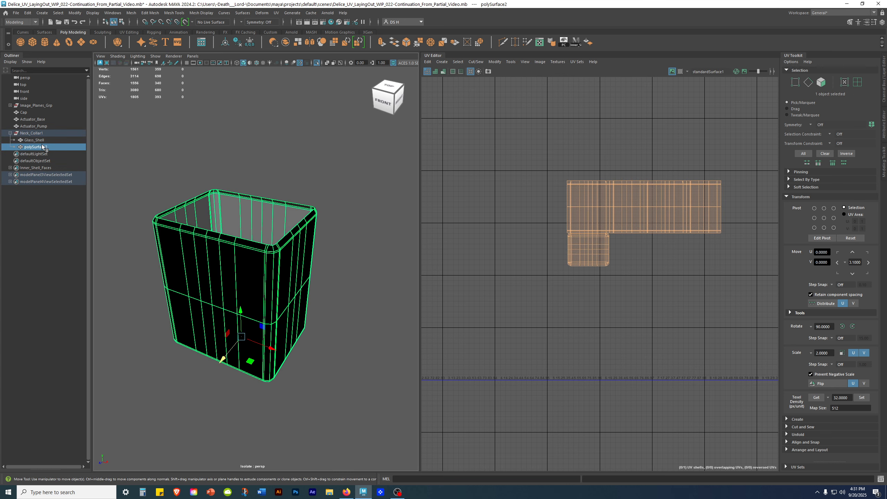
scroll(244, 254, "up", 3)
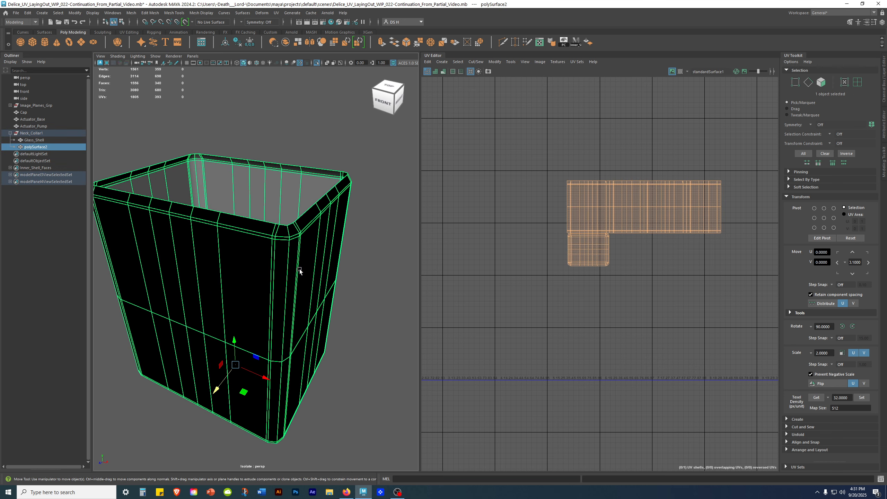
double_click(39, 147)
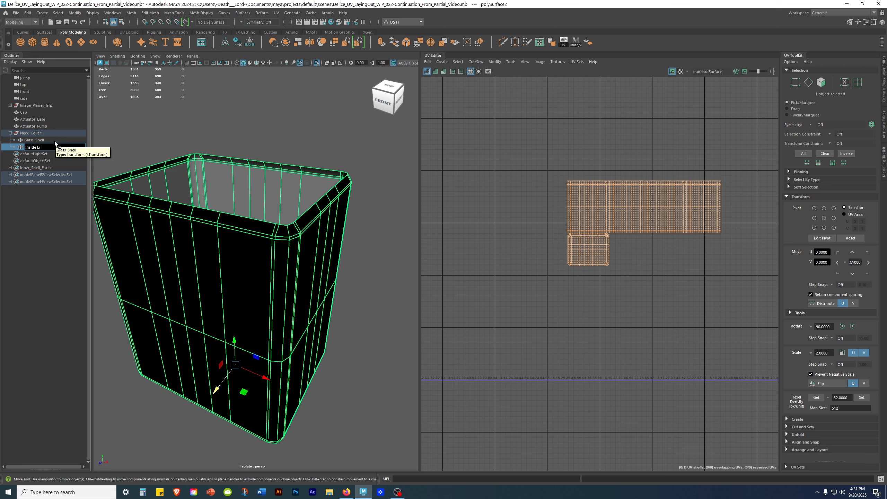
key("Return")
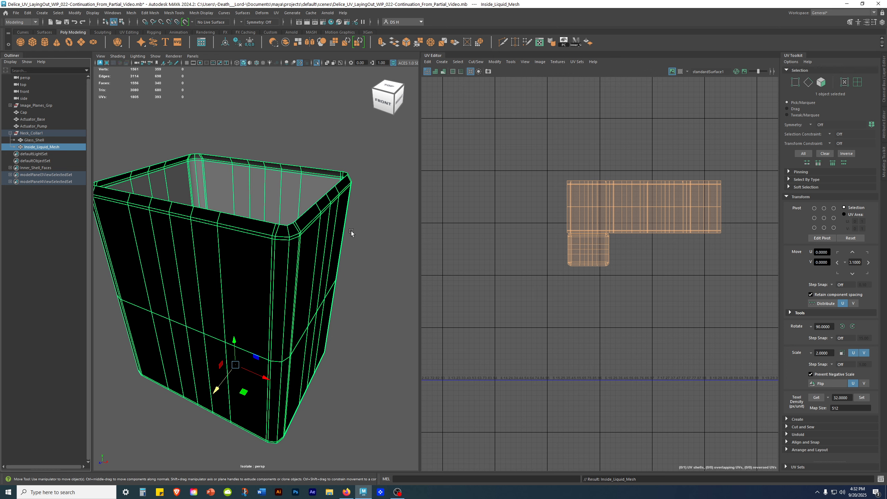
- Examine the open top, interior walls and shading of the isolated liquid mesh up close
scroll(235, 229, "down", 5)
left_click_drag(236, 229, 374, 236, "alt")
scroll(309, 243, "up", 5)
scroll(302, 178, "up", 6)
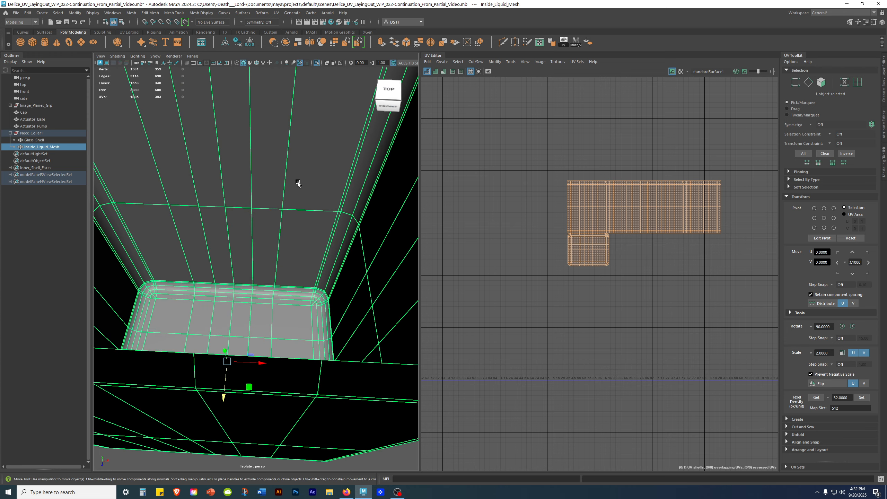
left_click_drag(346, 181, 318, 190, "alt")
right_click_drag(334, 210, 268, 263, "alt")
left_click_drag(259, 259, 294, 220, "alt")
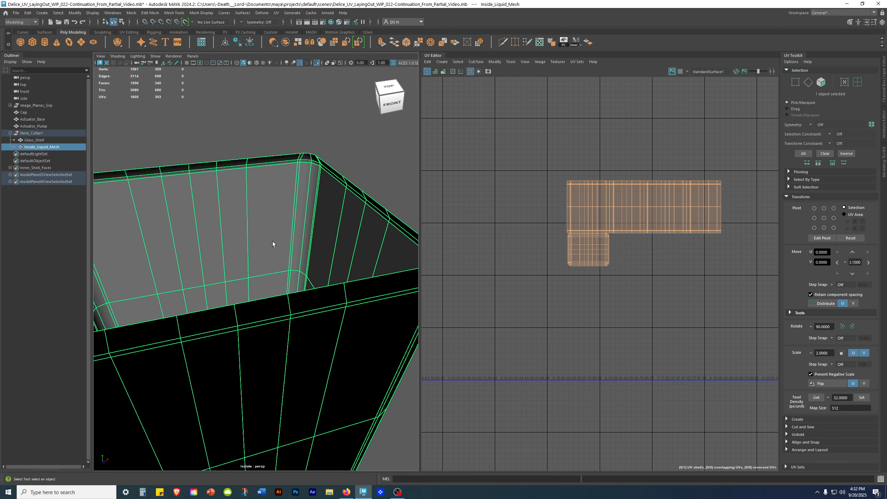
- Look up the polygon Face Normals display option and examine the liquid mesh's outer walls and open interior
left_click(92, 13)
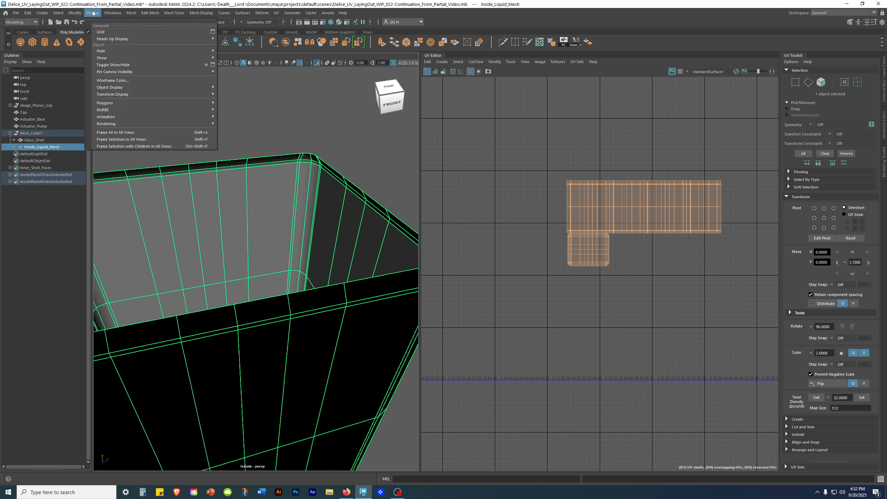
mouse_move(117, 102)
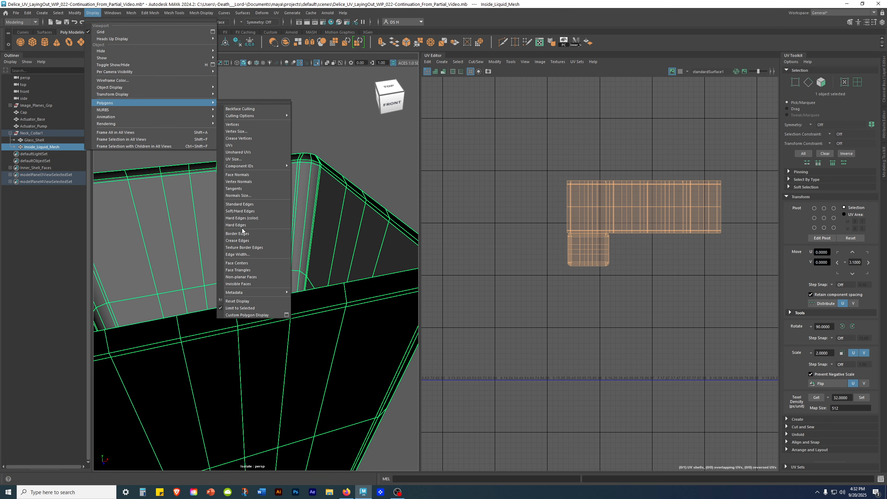
left_click(246, 175)
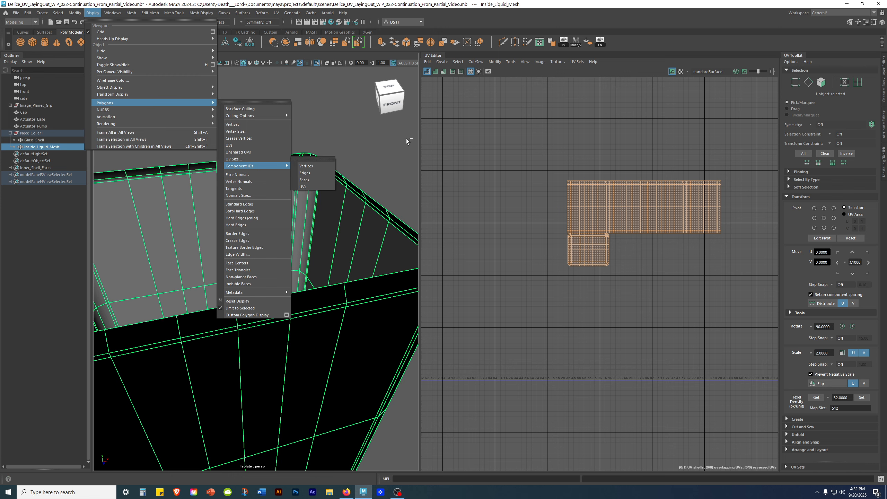
left_click_drag(209, 198, 249, 180, "alt")
left_click_drag(292, 231, 297, 214, "alt")
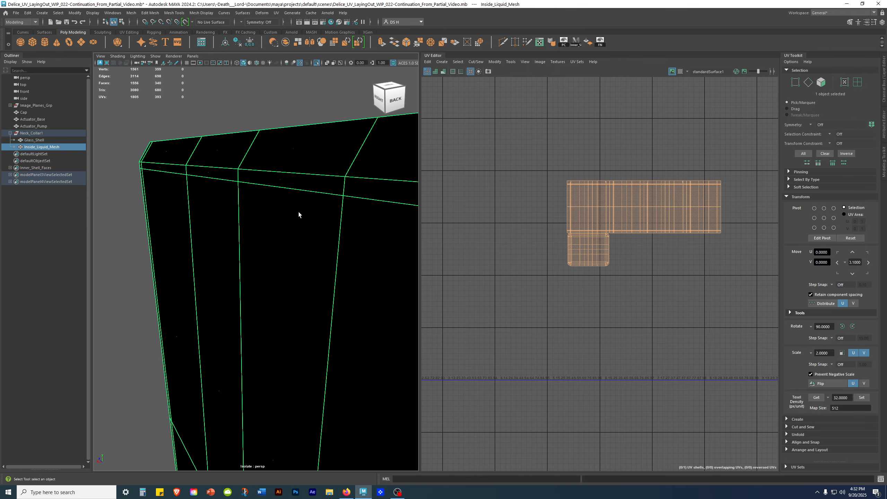
left_click_drag(231, 311, 282, 266, "alt")
scroll(273, 236, "down", 5)
middle_click_drag(282, 266, 234, 202, "alt")
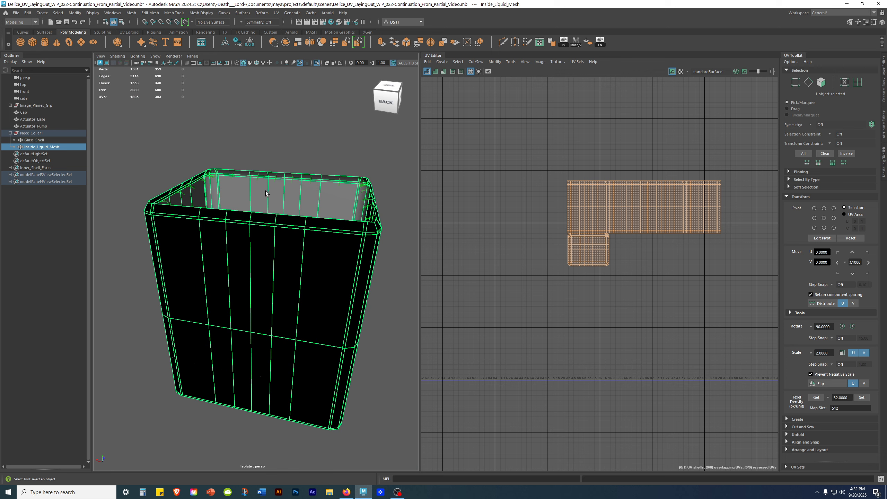
left_click_drag(336, 223, 255, 229, "alt")
scroll(307, 276, "down", 3)
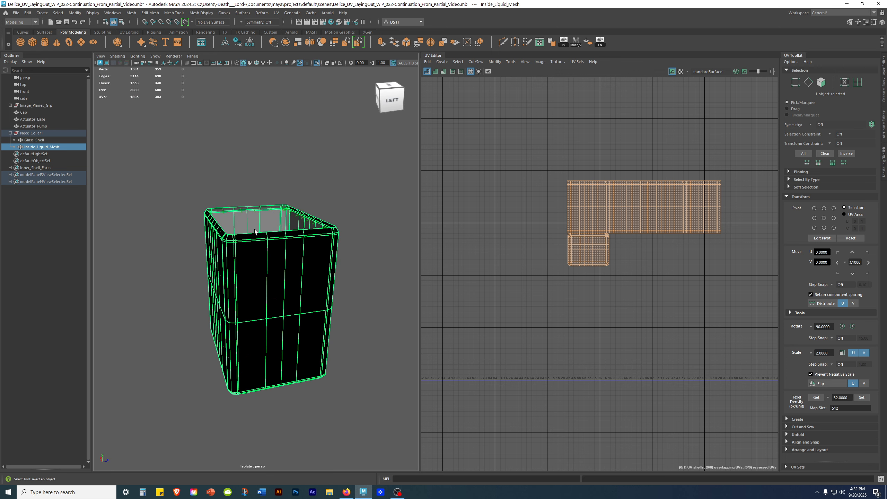
- Display the liquid mesh's face normals and reverse them to point outward
left_click(589, 40)
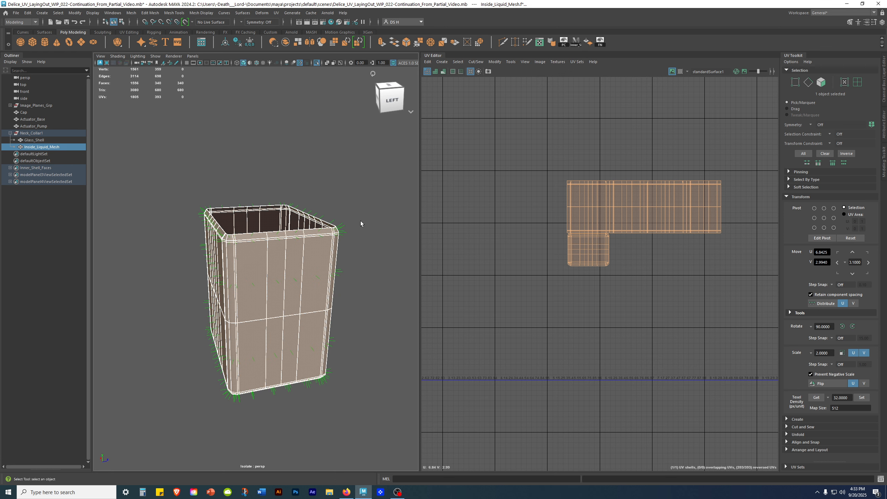
left_click_drag(230, 271, 282, 257, "alt")
left_click(265, 150)
left_click_drag(265, 151, 315, 189, "alt")
right_click_drag(314, 189, 425, 216, "alt")
left_click_drag(425, 217, 342, 198, "alt")
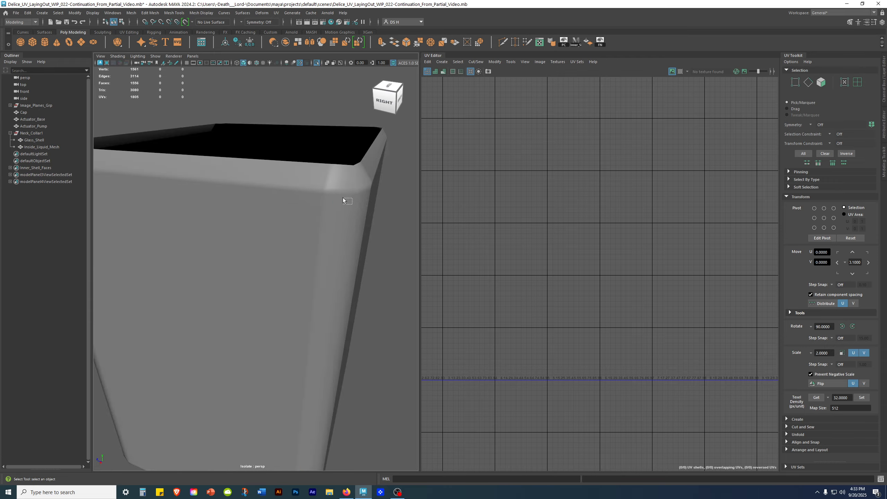
- Examine the direction of the face normals along the liquid mesh's rim, interior corners and outer walls
left_click(343, 198)
left_click_drag(375, 157, 364, 138, "alt")
middle_click_drag(364, 138, 318, 158, "alt")
left_click_drag(317, 160, 326, 241, "alt")
middle_click_drag(286, 192, 278, 206, "alt")
left_click_drag(278, 207, 301, 211, "alt")
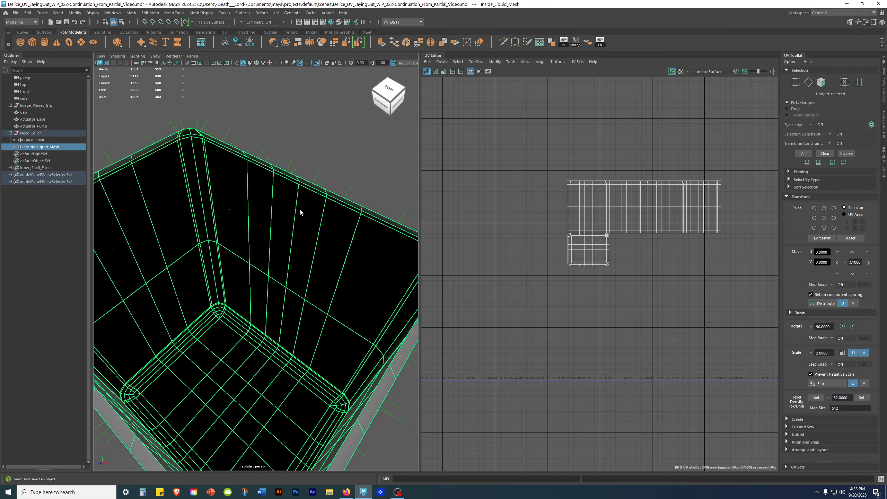
scroll(220, 294, "up", 4)
right_click_drag(197, 355, 125, 321, "alt")
left_click_drag(124, 321, 149, 280, "alt")
right_click_drag(149, 279, 224, 297, "alt")
left_click_drag(224, 297, 341, 316, "alt")
mouse_move(287, 263)
middle_mouse_down("alt")
mouse_move(279, 288)
mouse_move(290, 268)
middle_mouse_up("alt")
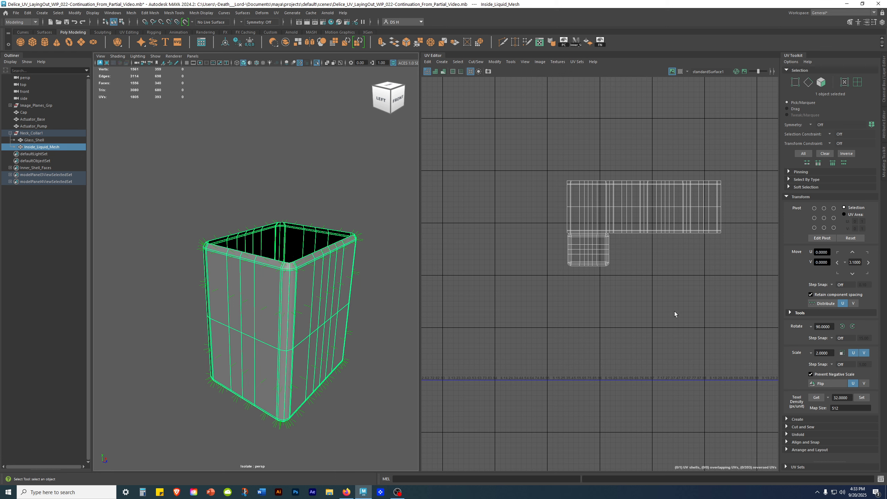
right_click_drag(233, 336, 345, 337, "alt")
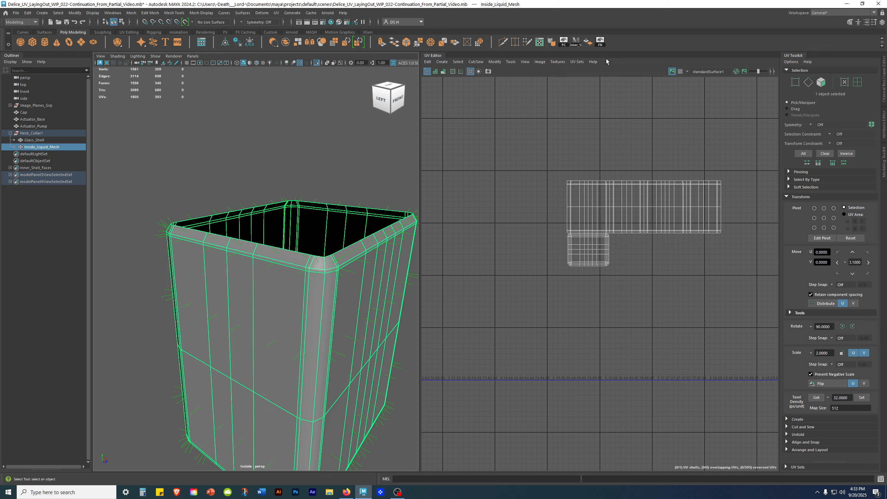
- Turn off the face normals display on the liquid mesh
left_click(601, 41)
right_click_drag(380, 222, 325, 177, "alt")
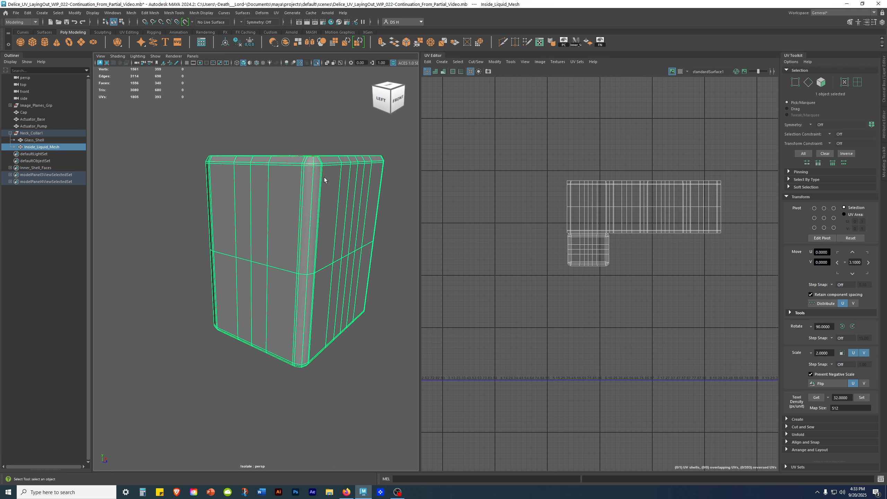
left_click_drag(336, 265, 275, 262, "alt")
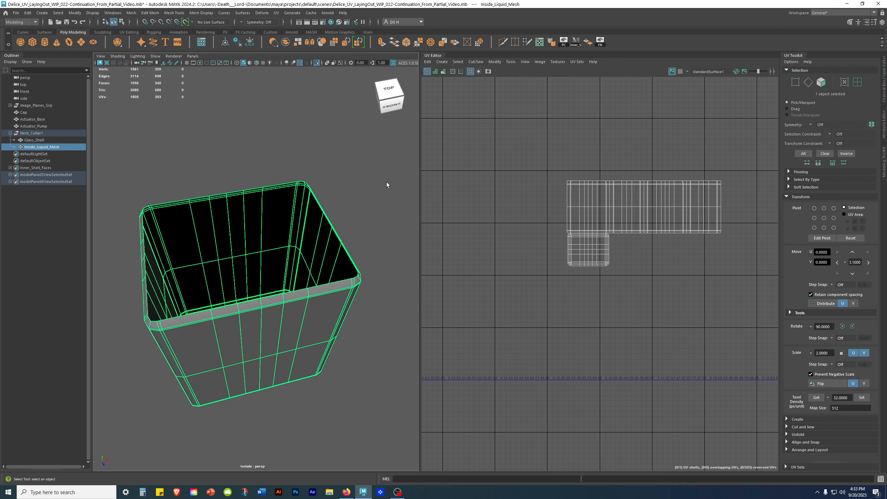
- Widen the perspective viewport by narrowing the UV Editor beside it
left_click_drag(421, 148, 490, 142)
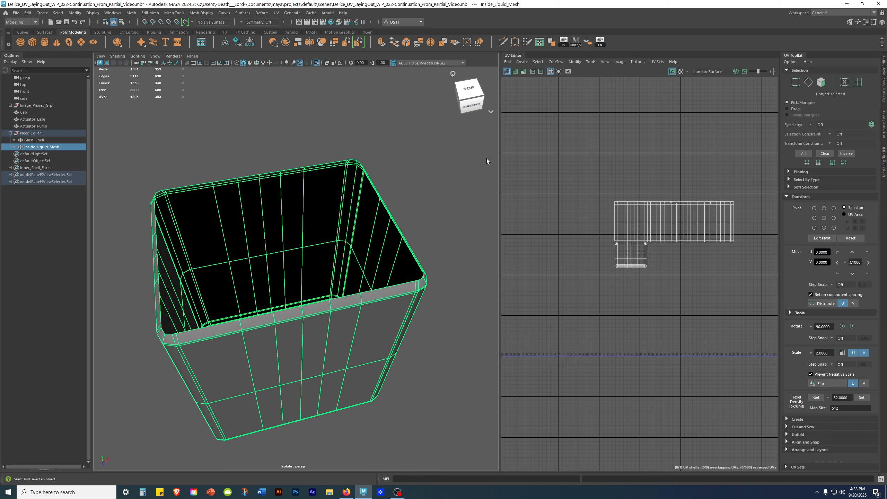
left_click_drag(360, 294, 382, 262, "alt")
right_click_drag(383, 261, 237, 218, "alt")
left_click_drag(237, 218, 211, 226, "alt")
right_click_drag(211, 225, 328, 231, "alt")
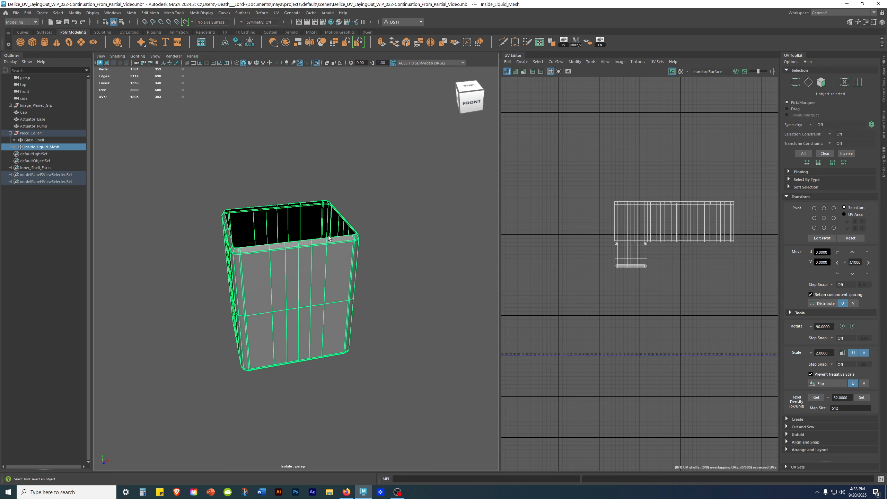
- Try closing the open top of the liquid mesh with Fill Holes, and undo the fill
right_click(318, 123, "shift")
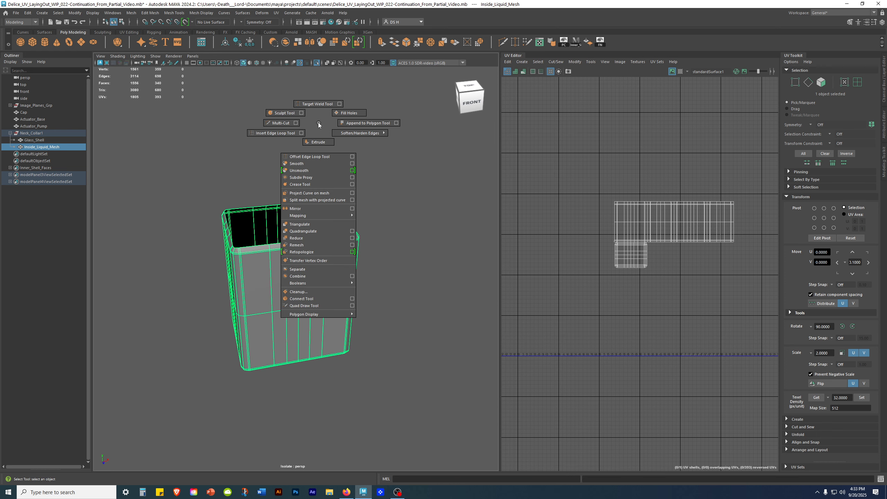
left_click(345, 113)
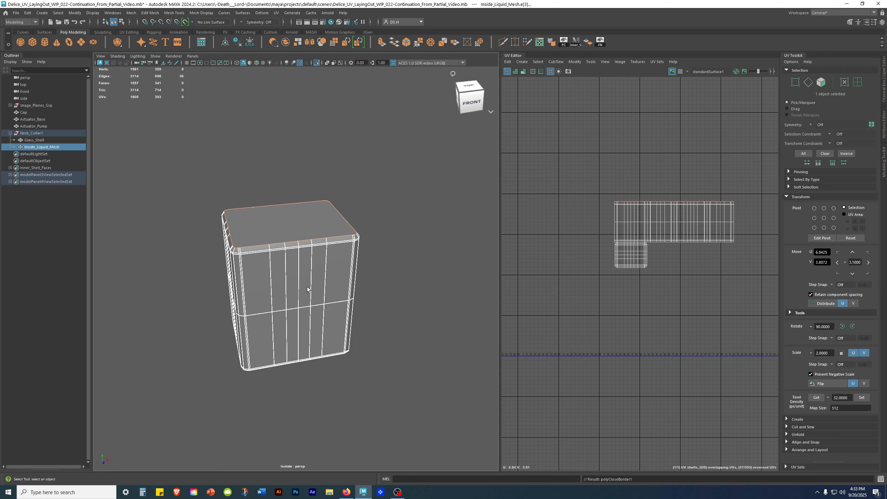
scroll(307, 289, "up", 5)
left_click_drag(388, 283, 369, 287, "alt")
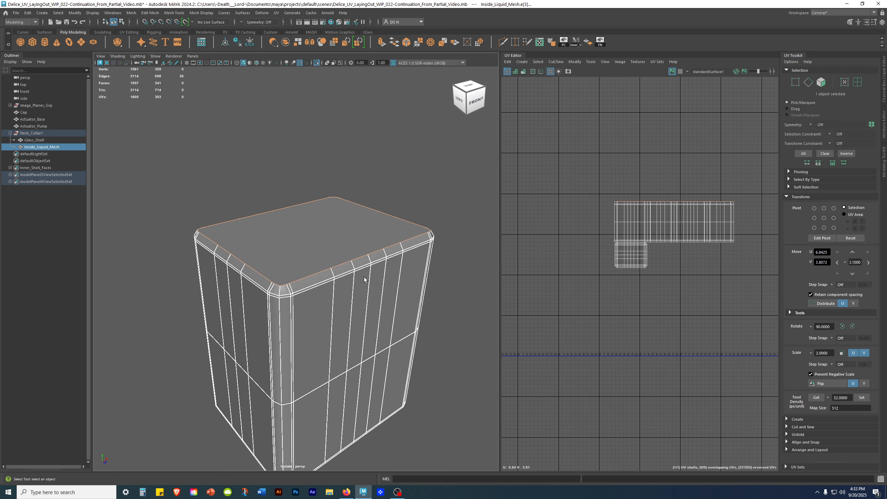
key("ctrl+z")
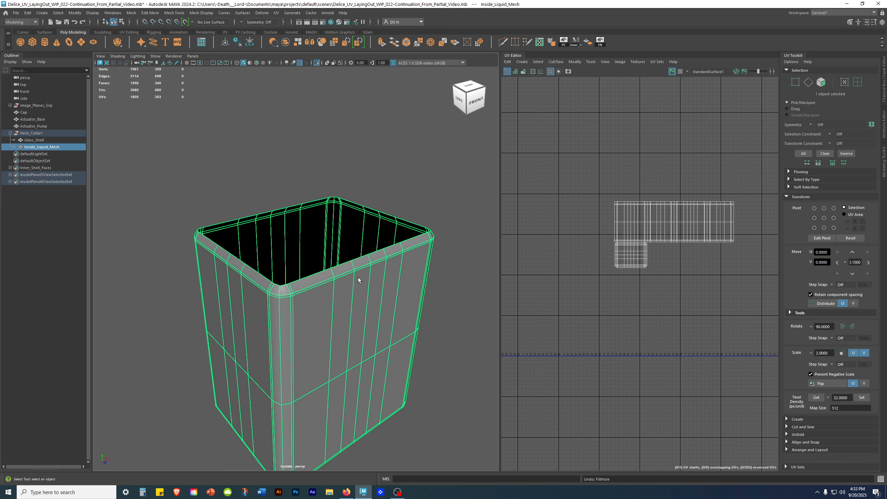
- Move Glass_Shell and Inside_Liquid_Mesh out of the Neck_Collar1 group to the top level of the Outliner
left_click(71, 200)
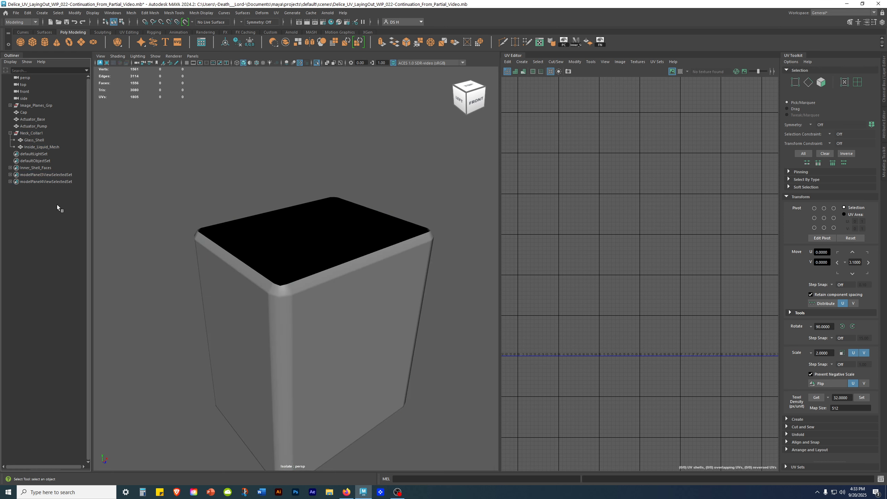
left_click_drag(32, 141, 39, 147)
left_click(46, 239)
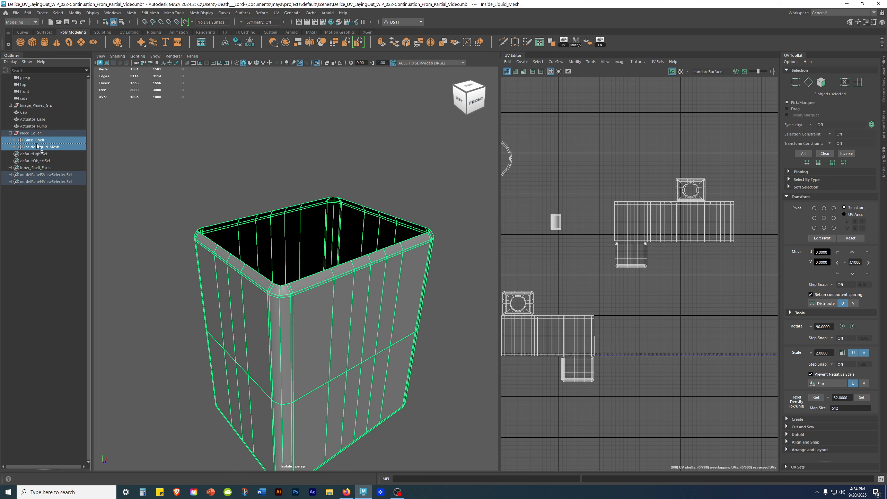
left_click_drag(36, 143, 43, 272)
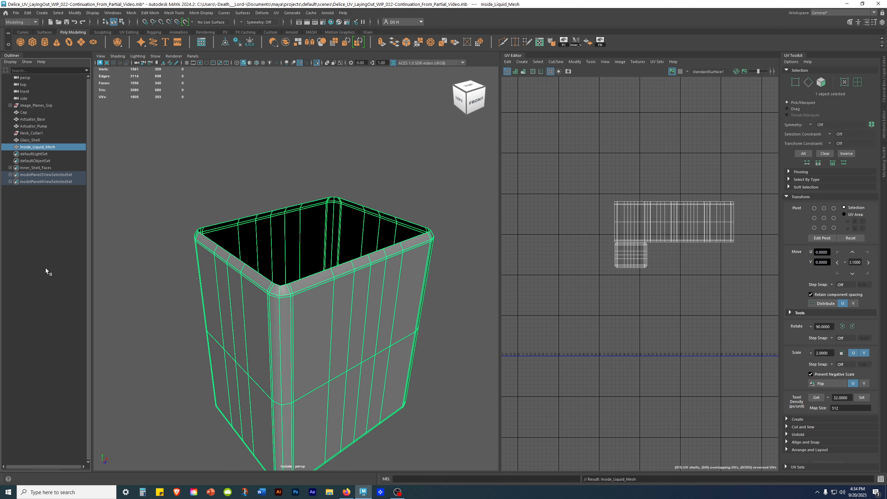
left_click(49, 272)
- Delete the empty Neck_Collar1 group and select the liquid mesh
left_click(35, 133)
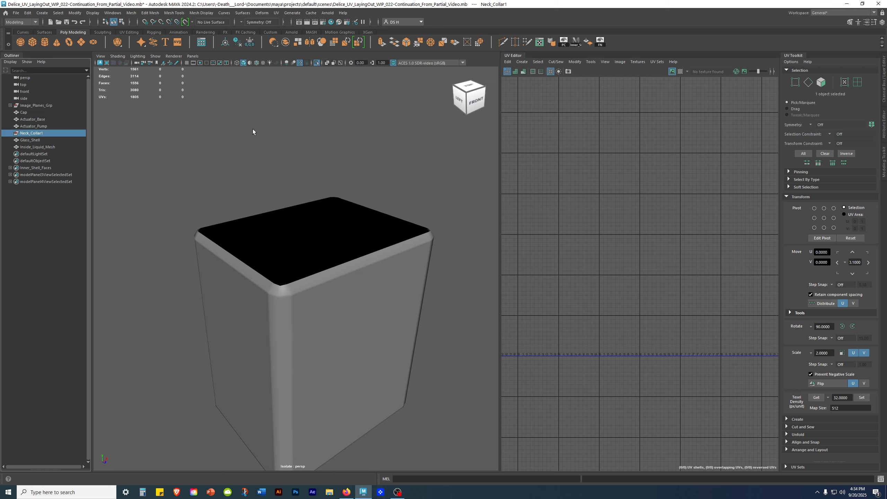
left_click(336, 242)
middle_click_drag(337, 266, 326, 255, "alt")
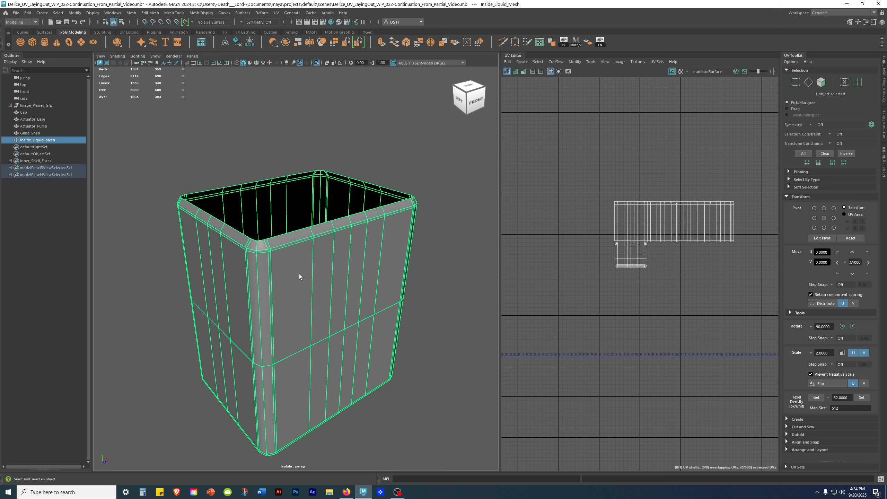
- Show all objects in the perspective view and move Glass_Shell away from the liquid mesh
key("ctrl+1")
scroll(303, 260, "down", 3)
left_click_drag(303, 260, 314, 276, "alt")
left_click(124, 223)
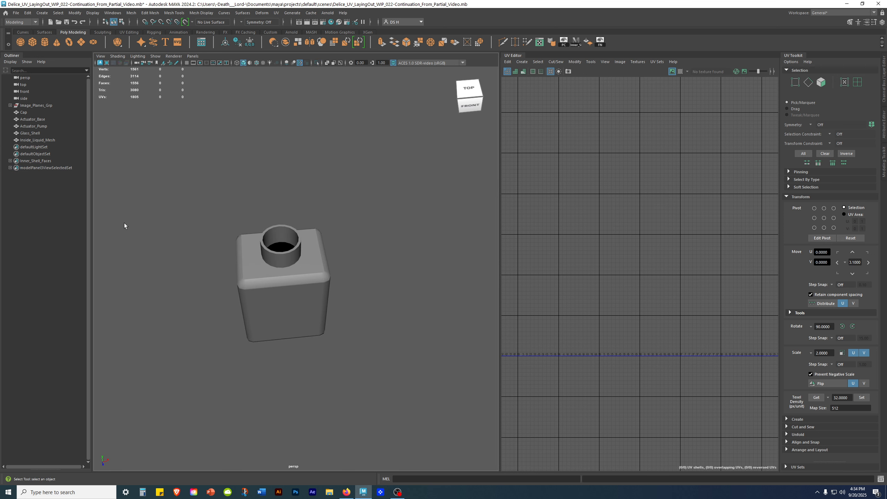
left_click(39, 133)
key("w")
left_click_drag(244, 203, 357, 230, "alt")
left_click(390, 265)
left_click(268, 258)
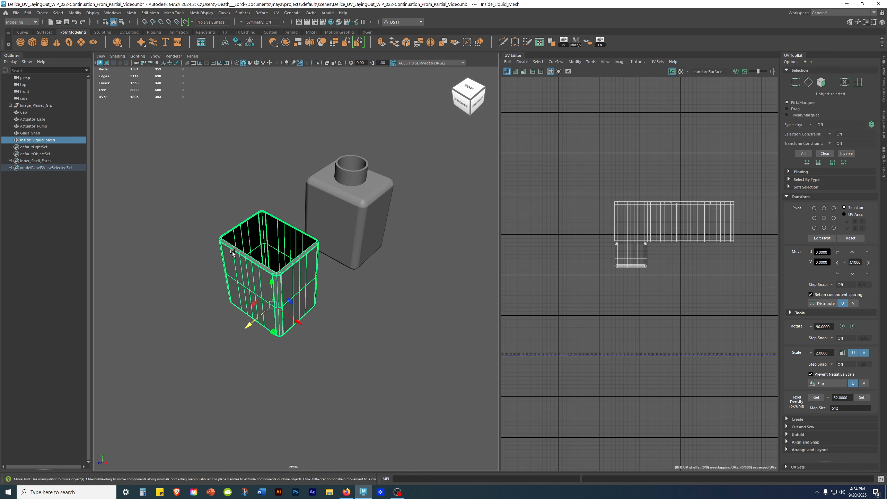
- Compare the separated glass shell and liquid mesh from above, and undo the shell's move
scroll(354, 334, "up", 8)
left_click(354, 333)
left_click_drag(327, 299, 332, 237, "alt")
left_click(396, 178)
left_click_drag(412, 227, 424, 248, "alt")
key("ctrl+z")
key("ctrl+z")
key("ctrl+z")
key("ctrl+z")
key("ctrl+z")
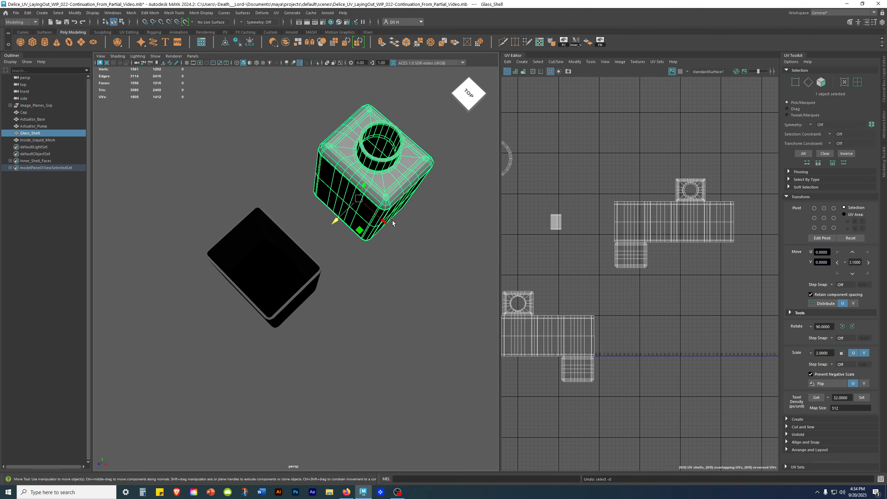
left_click_drag(311, 323, 158, 243, "alt")
- Isolate Inside_Liquid_Mesh in the perspective view and keep it selected
left_click(37, 140)
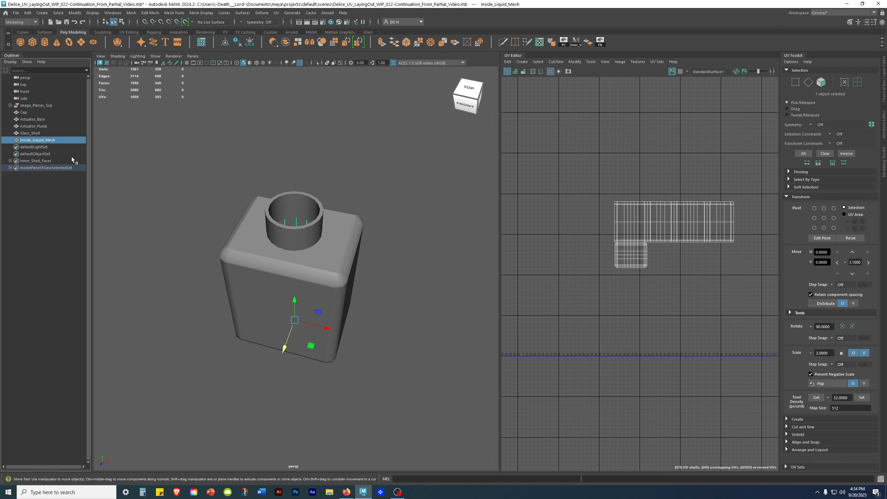
key("ctrl+1")
left_click(384, 242)
mouse_move(347, 263)
left_mouse_down("alt")
mouse_move(330, 244)
mouse_move(338, 265)
left_mouse_up("alt")
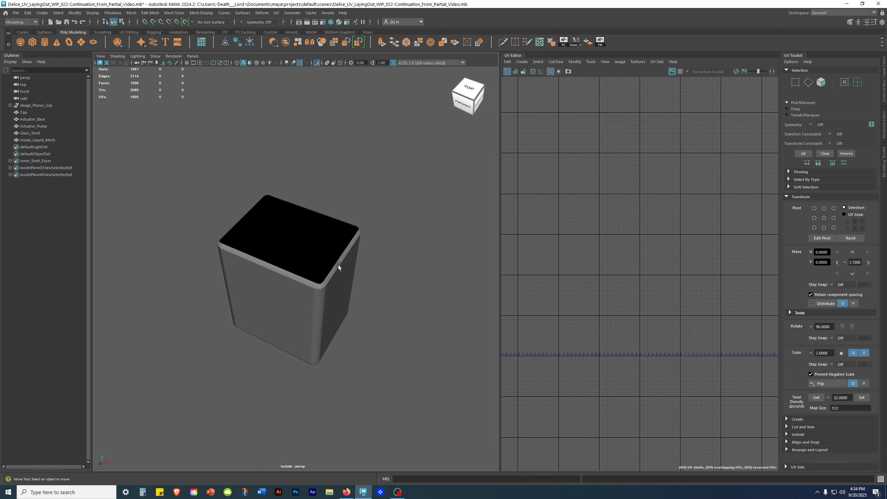
left_click(262, 256)
left_click_drag(262, 256, 282, 231, "alt")
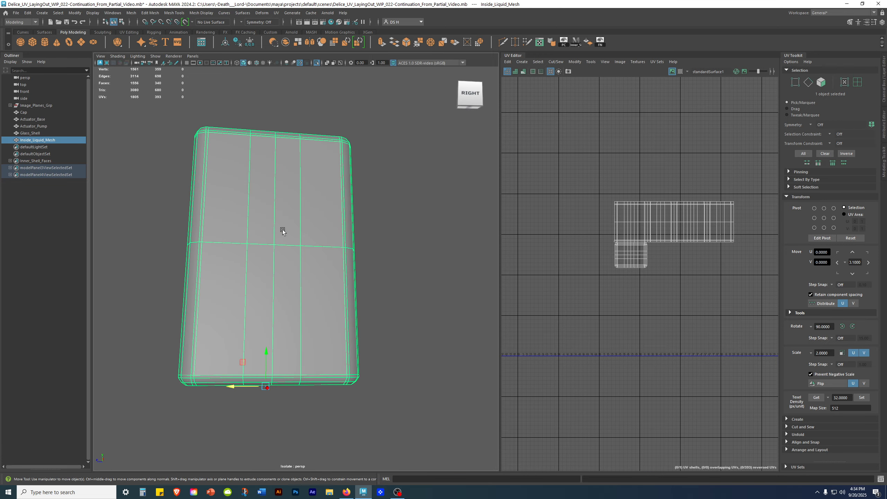
- Isolate the liquid mesh in the front view, close up on the pivot beneath its base
key("space")
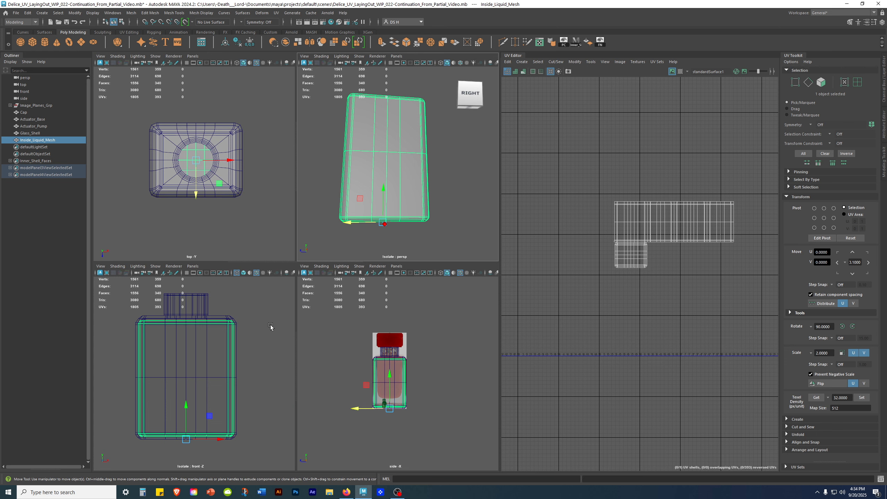
key("space")
middle_click_drag(282, 355, 312, 193, "alt")
scroll(170, 247, "up", 6)
middle_click_drag(276, 131, 198, 243, "alt")
scroll(199, 243, "up", 8)
scroll(408, 301, "down", 10)
middle_click_drag(297, 172, 332, 216, "alt")
scroll(396, 290, "up", 9)
middle_click_drag(290, 315, 256, 219, "alt")
scroll(371, 296, "up", 2)
middle_click_drag(371, 297, 310, 268, "alt")
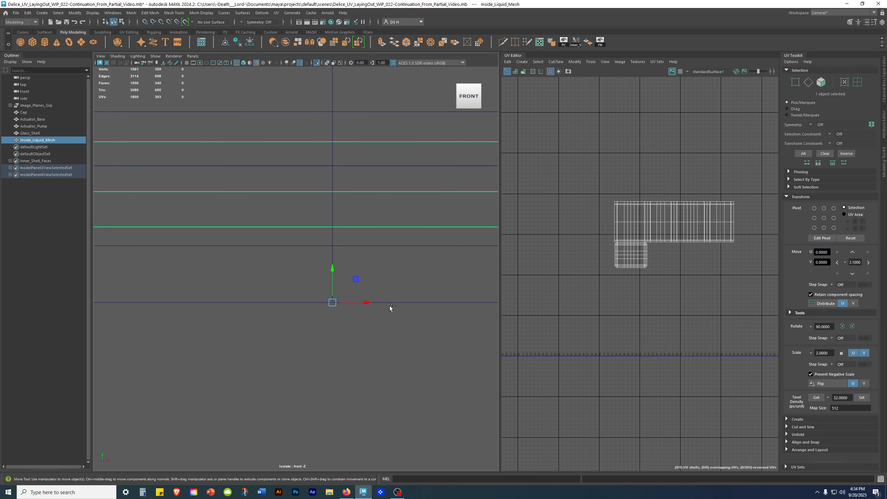
key("ctrl+1")
key("ctrl+1")
key("ctrl+1")
key("ctrl+1")
right_click_drag(328, 231, 269, 272, "alt")
right_click_drag(269, 272, 573, 344, "alt")
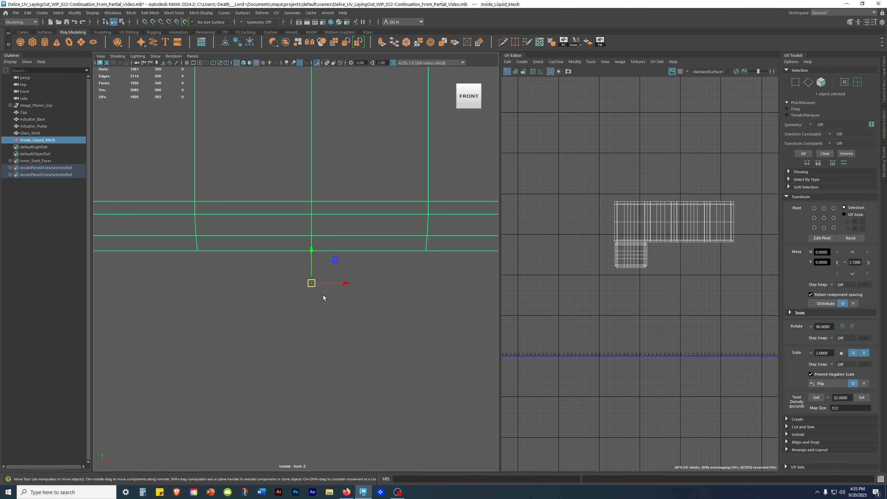
- Snap the liquid mesh's pivot up to the centre vertex on its bottom edge
key("d")
key("v")
left_click_drag(312, 284, 312, 251)
key("d")
right_click_drag(434, 344, 248, 246, "alt")
middle_click_drag(341, 203, 333, 261, "alt")
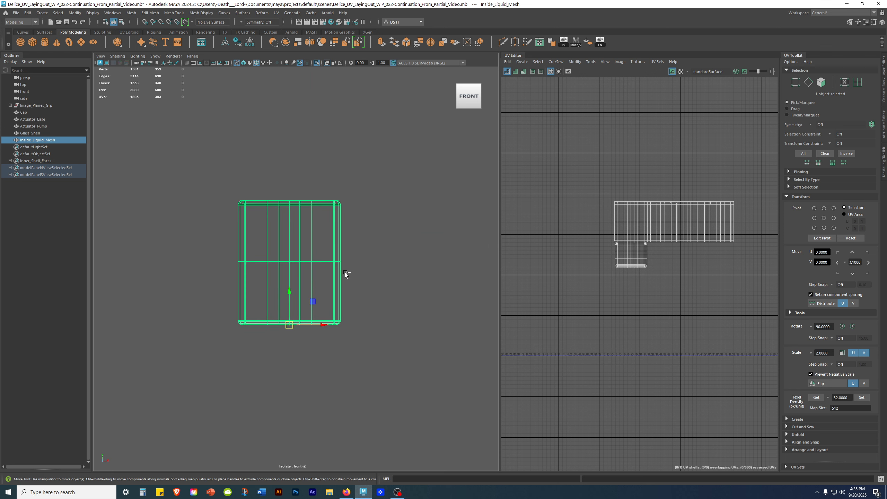
- End the front view isolation and return to the perspective view of the liquid mesh
key("ctrl+1")
key("space")
key("space")
left_click_drag(311, 291, 327, 263, "alt")
key("space")
key("space")
left_click_drag(293, 181, 313, 213, "alt")
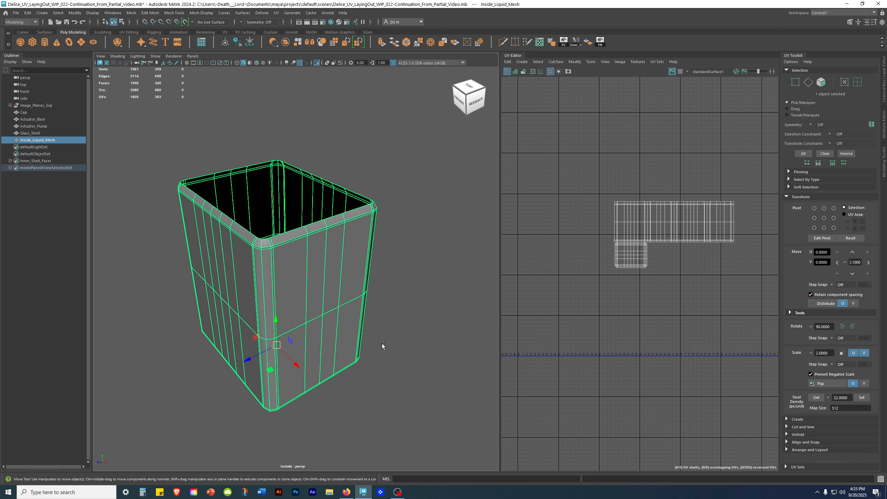
- Examine the liquid mesh's edges and open top rim in edge mode, alongside its UV shell
left_click_drag(334, 171, 357, 150, "alt")
right_click_drag(357, 150, 391, 201, "alt")
right_click(368, 228)
right_click_drag(368, 227, 385, 5)
left_click_drag(401, 145, 382, 119, "alt")
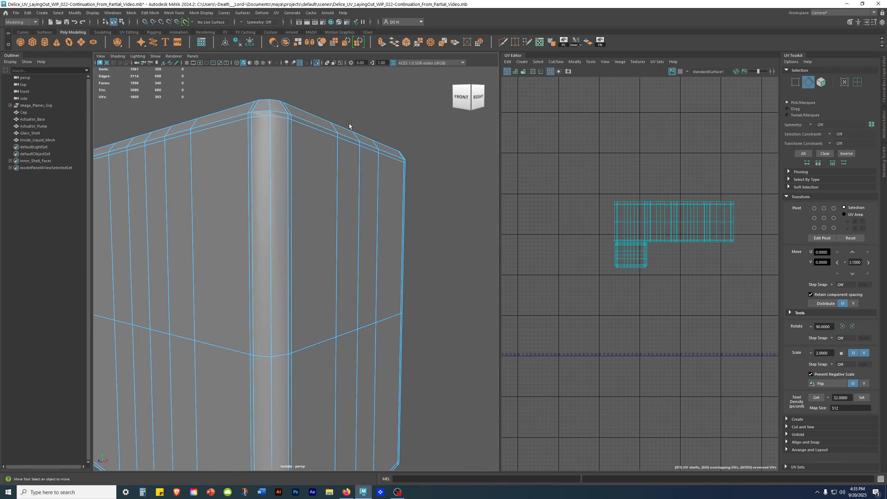
right_click_drag(401, 153, 345, 130, "alt")
left_click_drag(184, 158, 441, 462)
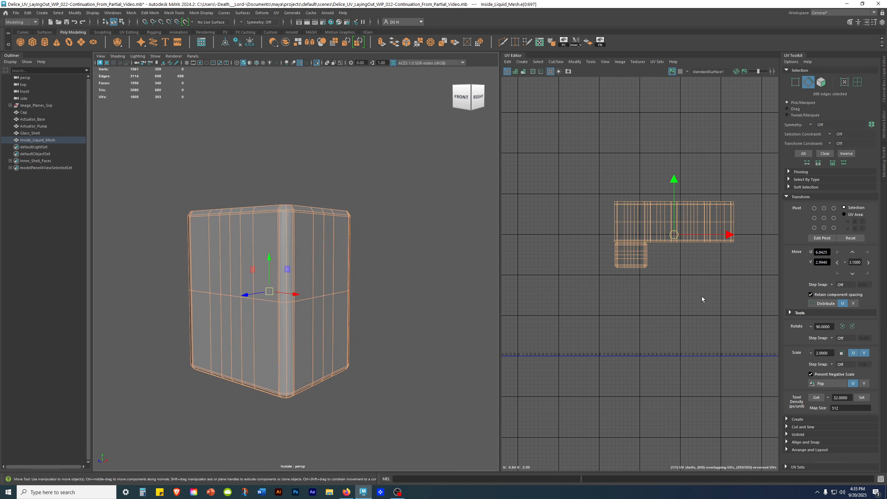
right_click_drag(703, 298, 677, 264, "alt")
left_click_drag(307, 207, 337, 224, "alt")
right_click_drag(337, 223, 396, 260, "alt")
middle_click_drag(397, 260, 309, 281, "alt")
right_click_drag(309, 282, 320, 265, "alt")
left_click(549, 271)
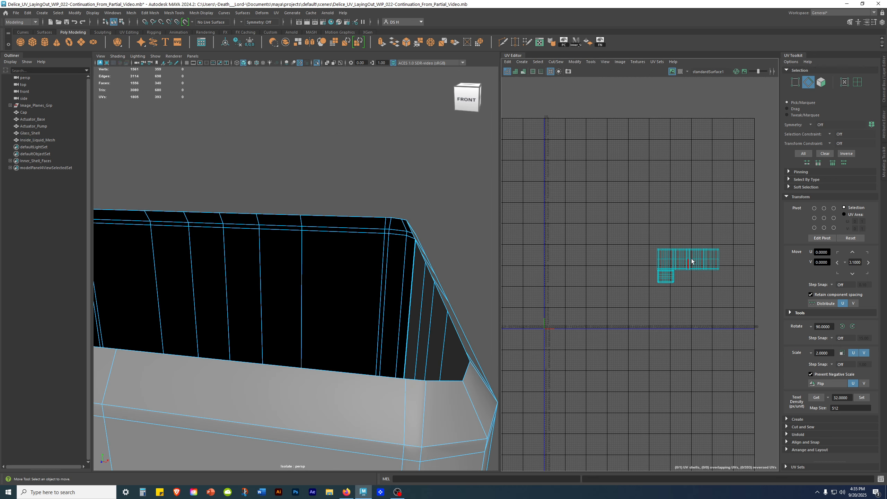
- Turn on UV shell shading to check the orientation of the liquid mesh's UVs
left_click(516, 71)
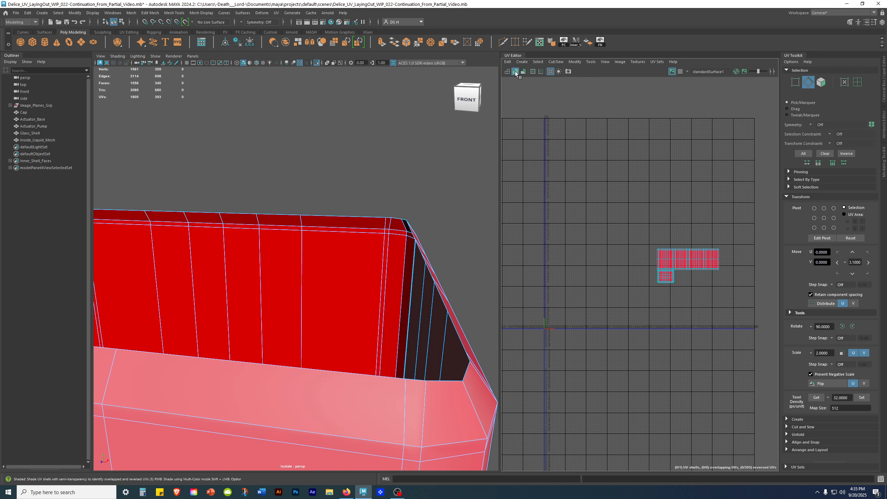
right_click_drag(393, 364, 332, 319, "alt")
middle_click_drag(281, 338, 284, 299, "alt")
- Flip the liquid mesh's entire UV shell along U to correct its reversed orientation
right_click(686, 255)
left_click(676, 251)
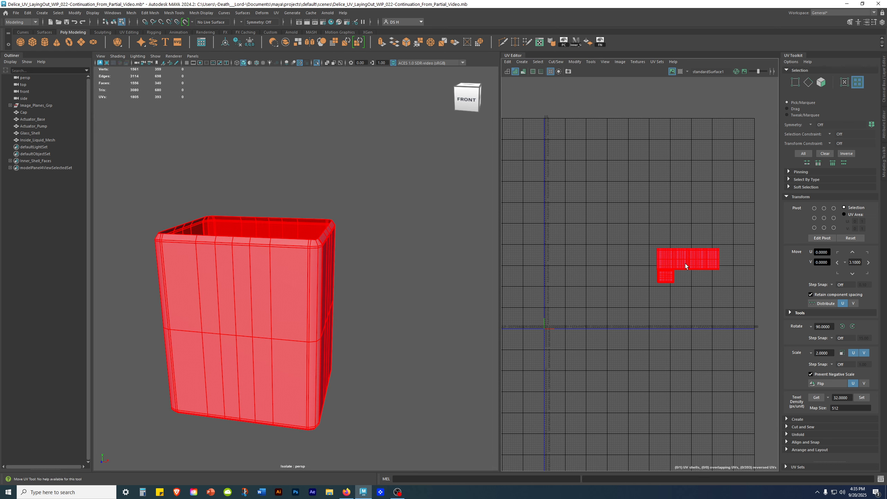
left_click(685, 264)
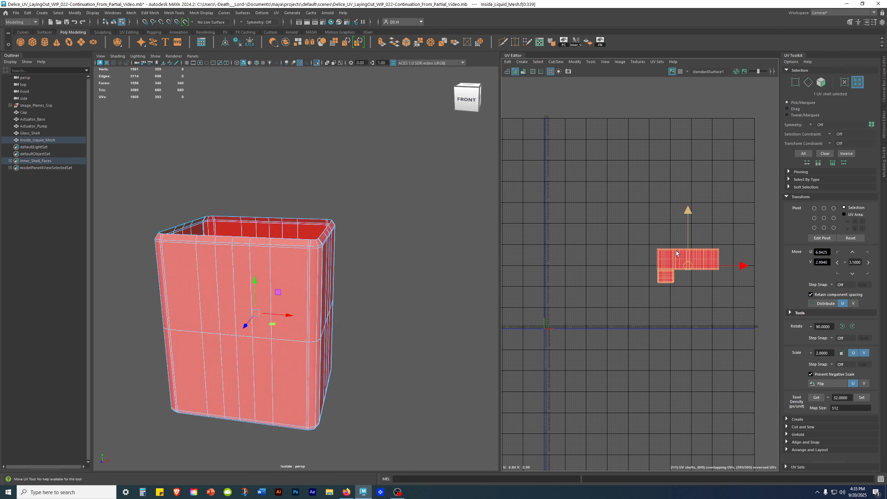
left_click(827, 383)
left_click(678, 288)
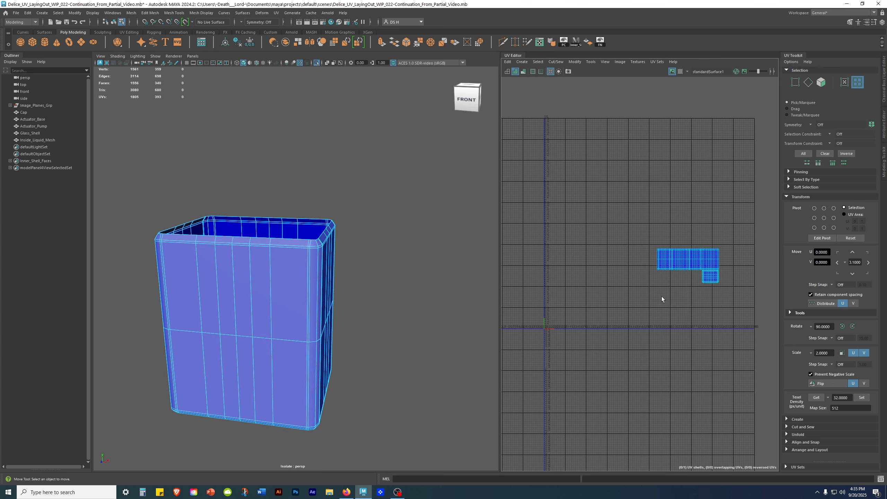
key("ctrl+z")
key("ctrl+z")
key("ctrl+y")
left_click(689, 296)
scroll(356, 264, "up", 4)
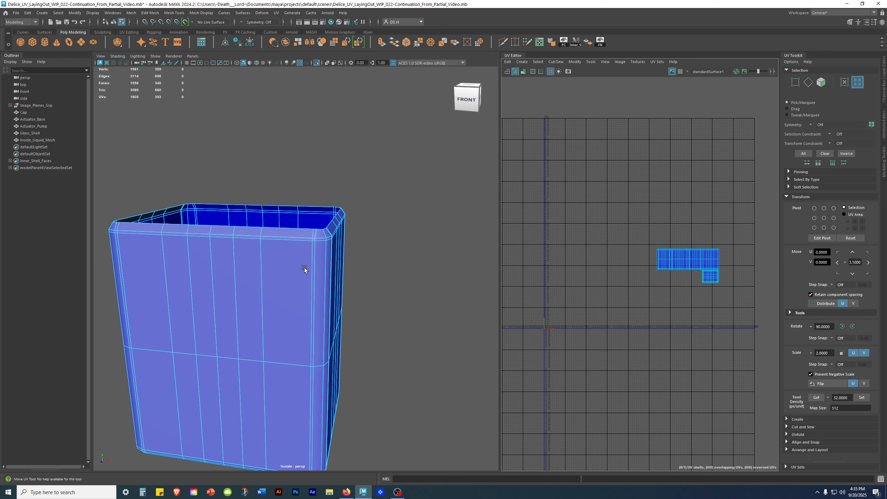
- Turn off UV shell shading and collapse the UV Editor and UV Toolkit to enlarge the perspective view
left_click(507, 72)
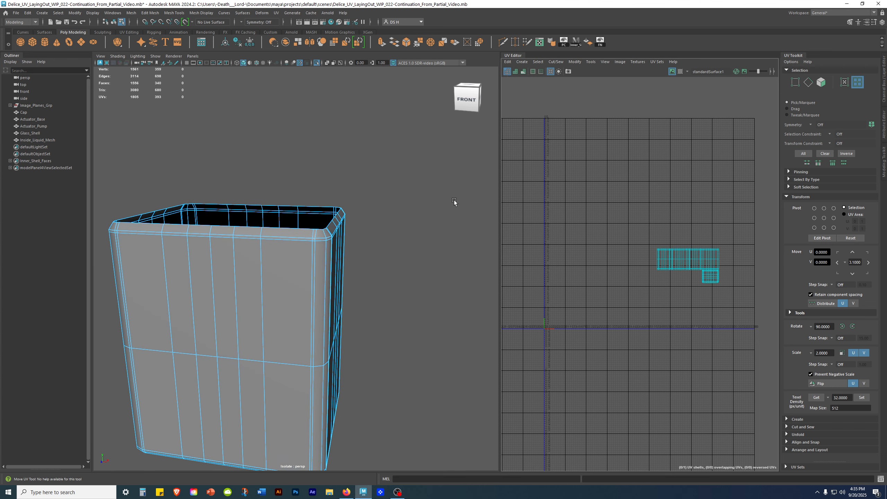
left_click(522, 56)
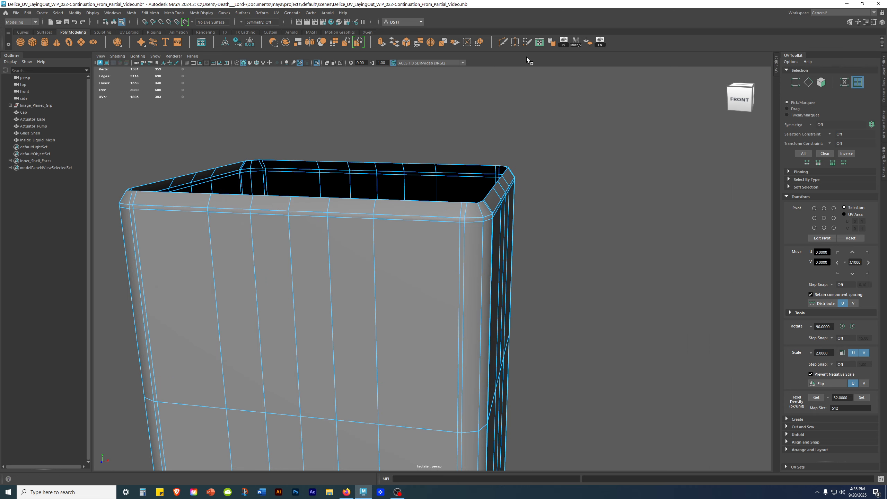
left_click(805, 55)
- Select the border edge loop around the liquid mesh's open top and extrude it
left_click_drag(573, 171, 454, 242, "alt")
right_click_drag(515, 235, 607, 59)
double_click(525, 199)
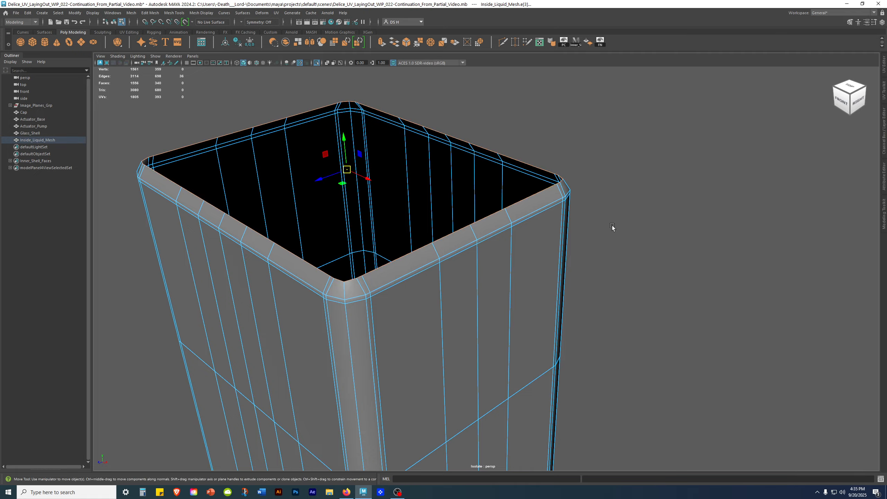
left_click_drag(612, 226, 523, 168, "alt")
right_click_drag(552, 141, 548, 161, "shift")
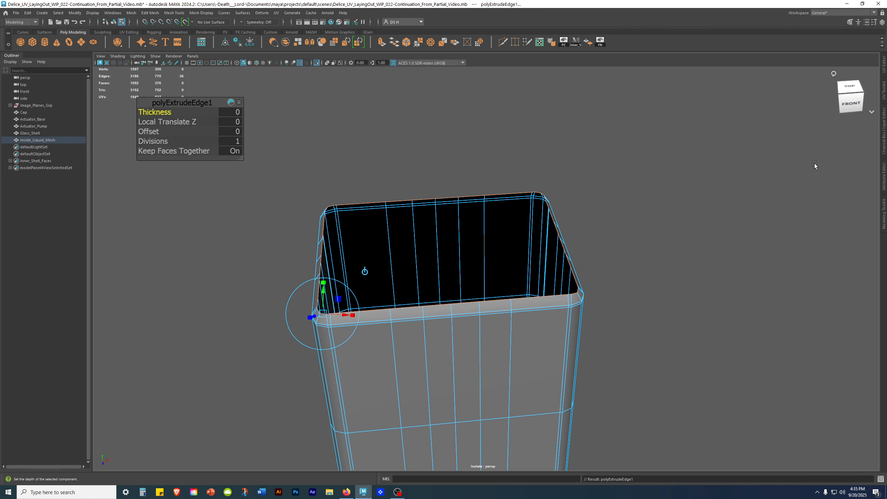
- Scale the extruded rim edges slightly inward to form a thin inset around the opening
middle_click_drag(623, 236, 653, 216, "alt")
left_click_drag(649, 220, 480, 172, "alt")
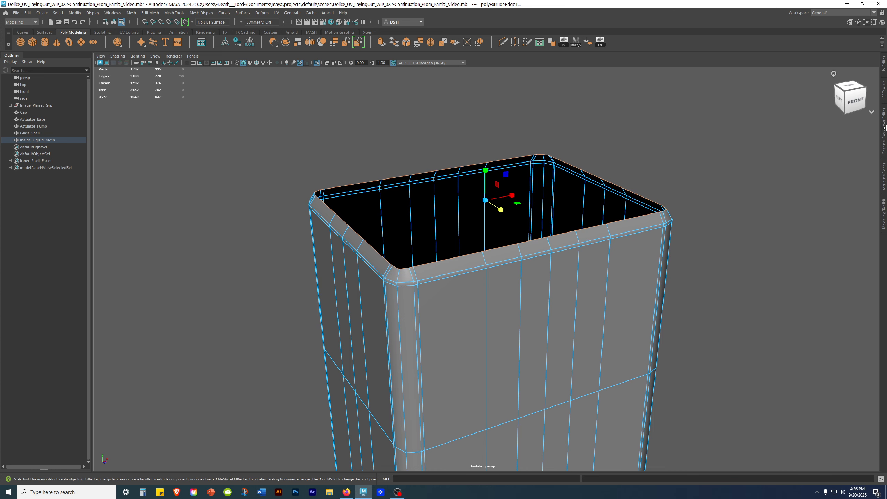
left_click(885, 129)
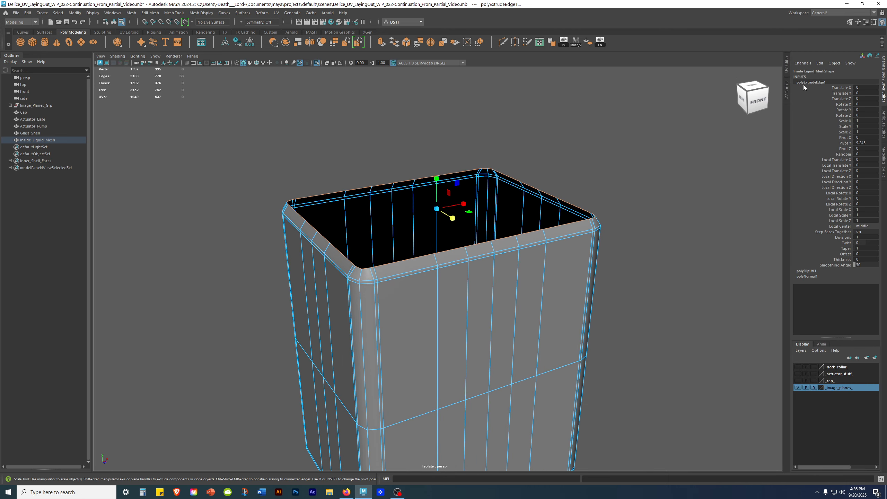
left_click(882, 87)
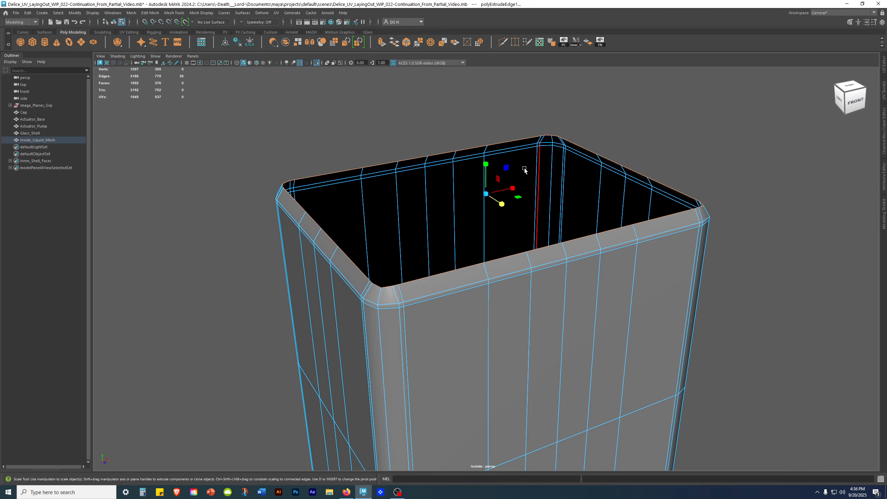
left_click_drag(670, 240, 499, 195, "alt")
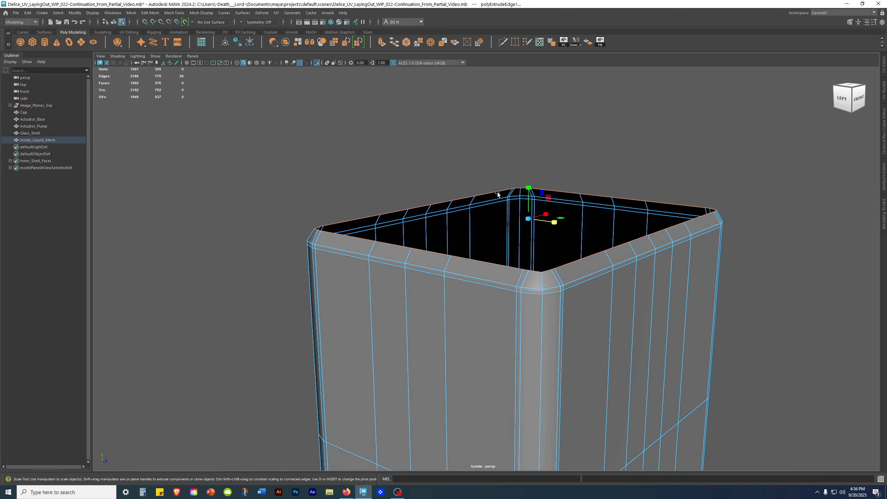
left_click_drag(517, 231, 487, 263, "alt")
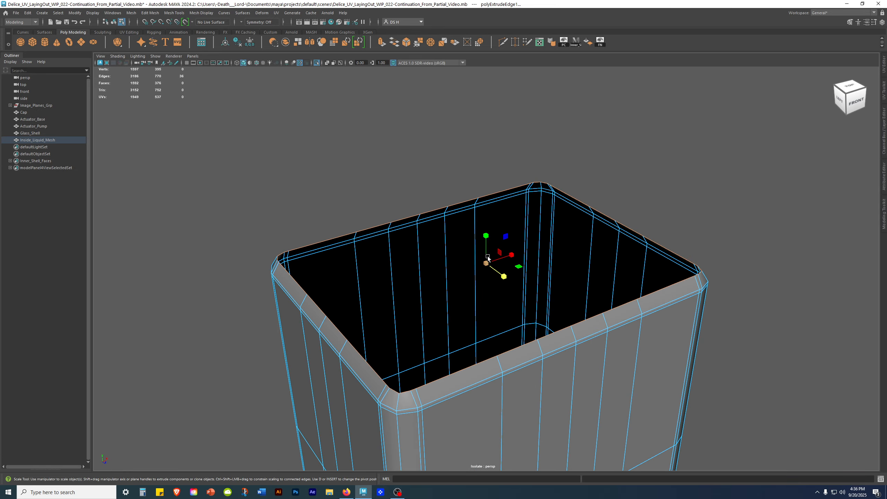
left_click_drag(486, 264, 477, 273)
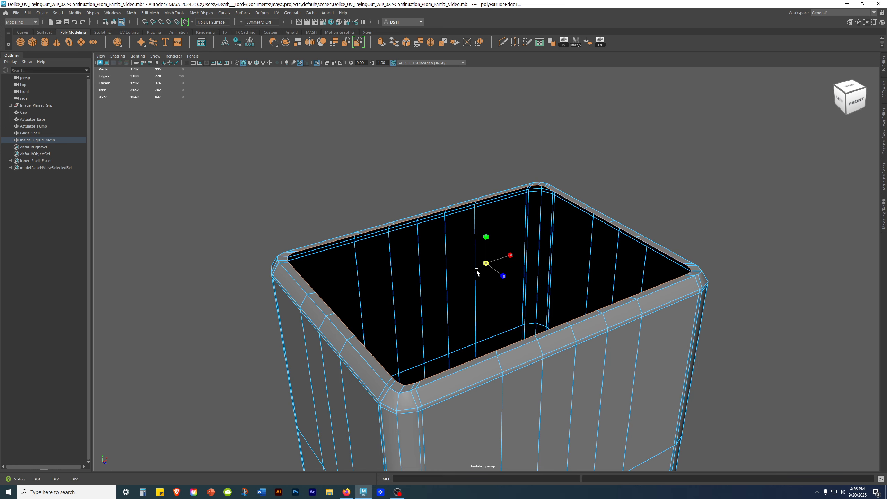
left_click_drag(620, 302, 667, 305, "alt")
scroll(507, 254, "up", 3)
middle_click_drag(490, 274, 566, 230, "alt")
left_click_drag(523, 212, 531, 214)
left_click_drag(532, 215, 541, 221)
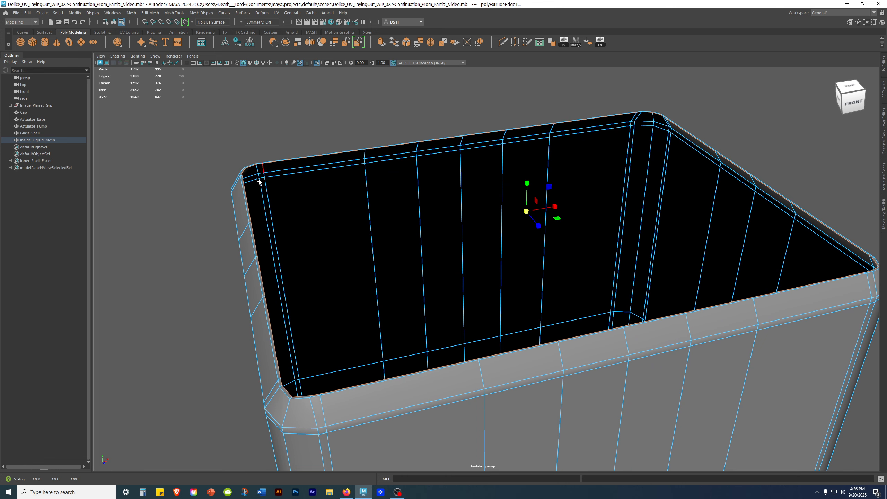
- Examine the liquid mesh's extruded rim, including its corners and its flatness, from low side angles
left_click_drag(270, 192, 325, 245, "alt")
left_click_drag(539, 227, 509, 278, "alt")
scroll(509, 278, "up", 3)
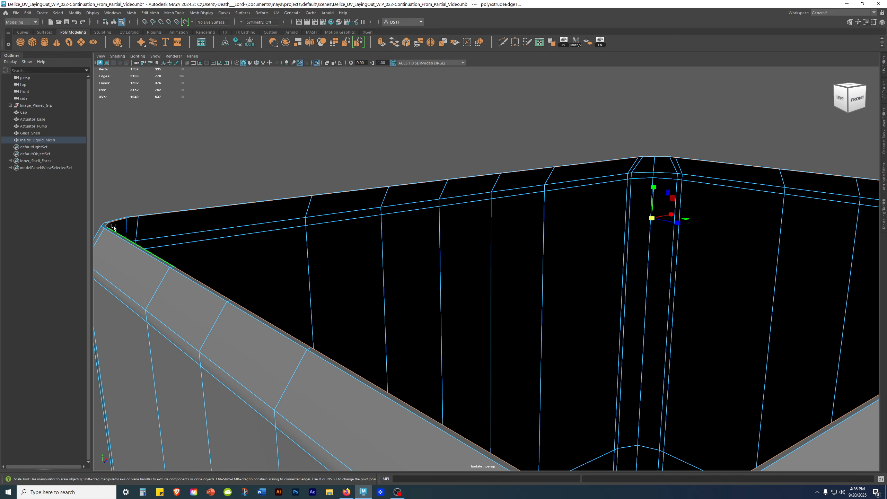
middle_click_drag(282, 248, 428, 248, "alt")
left_click_drag(427, 248, 489, 274, "alt")
right_click_drag(489, 275, 559, 306, "alt")
left_click_drag(559, 307, 670, 258, "alt")
middle_click_drag(669, 257, 721, 233, "alt")
left_click_drag(721, 233, 536, 255, "alt")
middle_click_drag(537, 255, 555, 299, "alt")
mouse_move(555, 299)
left_mouse_down("alt")
mouse_move(502, 251)
mouse_move(416, 273)
mouse_move(566, 297)
mouse_move(461, 278)
mouse_move(559, 297)
left_mouse_up("alt")
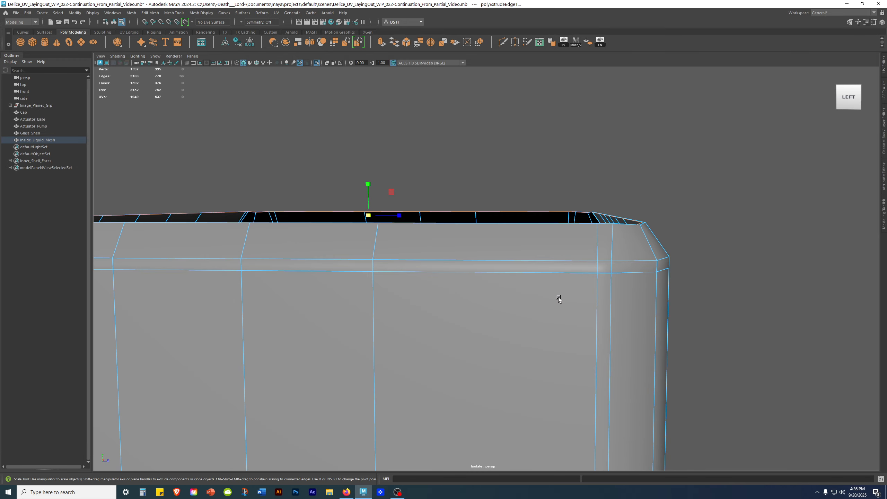
key("space")
key("space")
key("space")
left_click_drag(668, 175, 712, 185, "alt")
right_click_drag(712, 186, 790, 200, "alt")
left_click_drag(789, 199, 805, 152, "alt")
middle_click_drag(807, 158, 808, 153, "alt")
left_click_drag(808, 153, 815, 157, "alt")
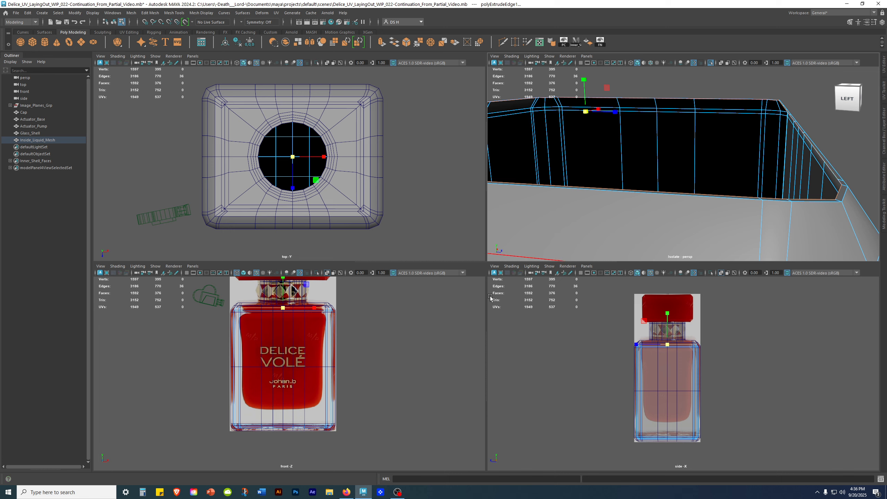
left_click_drag(686, 181, 707, 162, "alt")
right_click_drag(707, 161, 841, 70, "alt")
- Reselect the liquid mesh as an object and isolate it in the enlarged front view
left_click(815, 179)
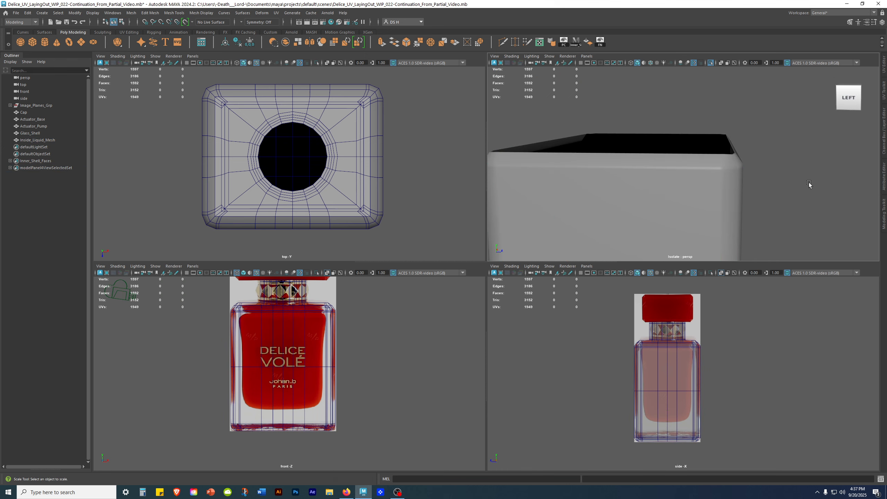
left_click(672, 170)
mouse_move(725, 166)
left_mouse_down("alt")
mouse_move(699, 174)
mouse_move(704, 184)
mouse_move(709, 162)
left_mouse_up("alt")
middle_click_drag(378, 372, 420, 362, "alt")
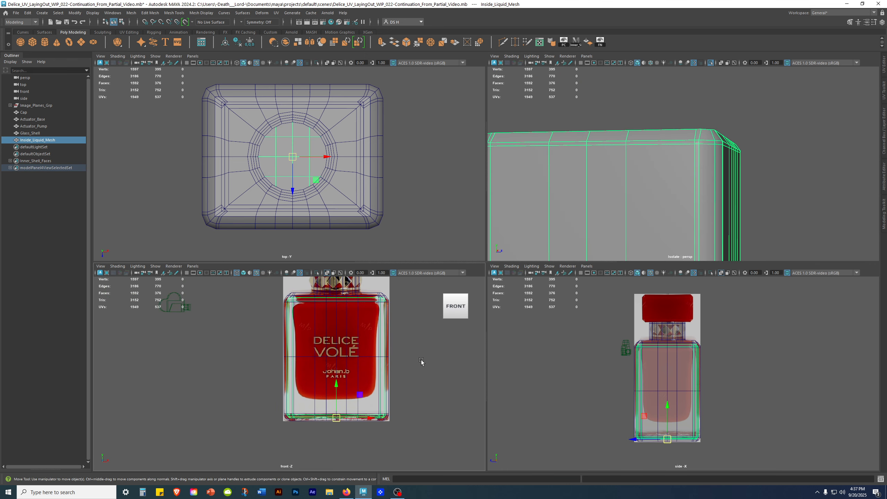
key("ctrl+1")
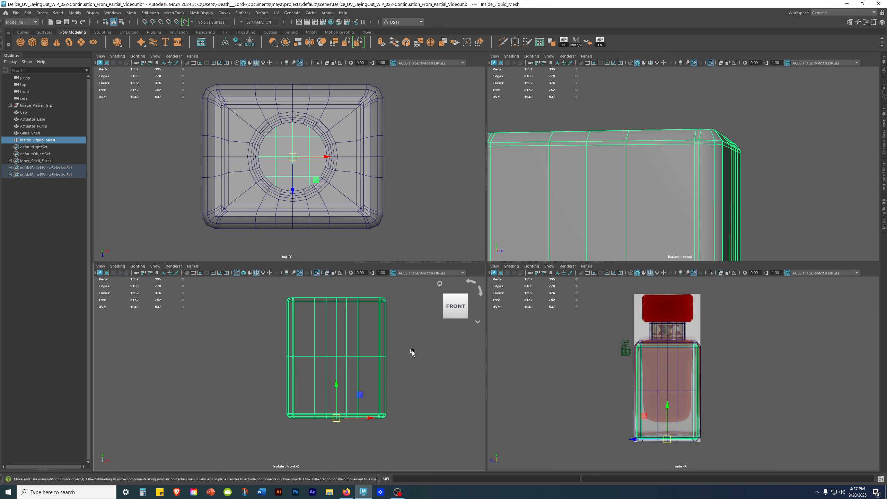
key("space")
- Flatten the liquid mesh's topmost row of vertices by scaling them vertically in the front view
right_click_drag(409, 344, 410, 145, "alt")
middle_click_drag(409, 145, 335, 251, "alt")
right_click_drag(335, 251, 855, 327, "alt")
middle_click_drag(622, 184, 565, 207, "alt")
right_click_drag(392, 224, 18, 209)
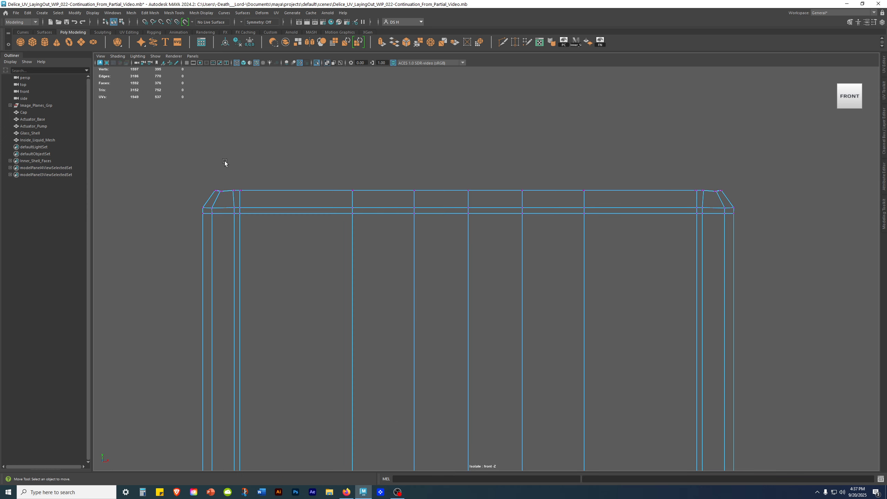
left_click_drag(852, 195, 853, 193)
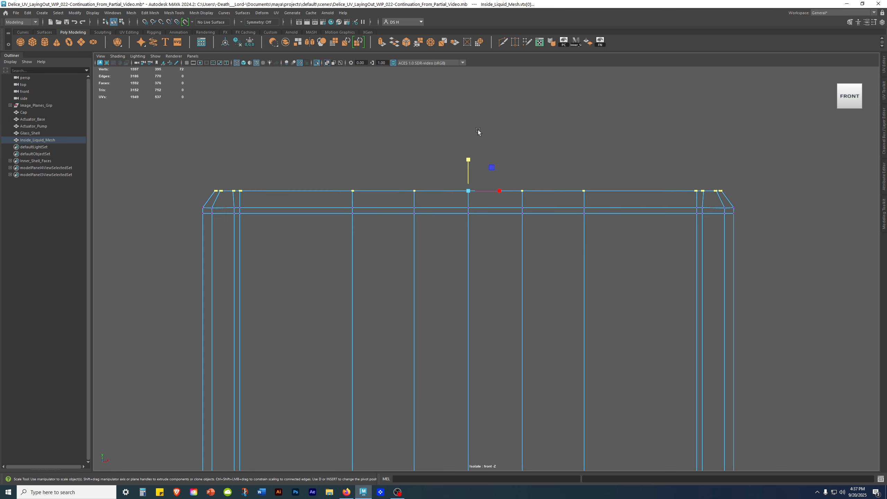
left_click_drag(467, 160, 440, 486)
left_click(712, 174)
- Return to the enlarged perspective view and examine the flattened top rim of the liquid mesh
key("space")
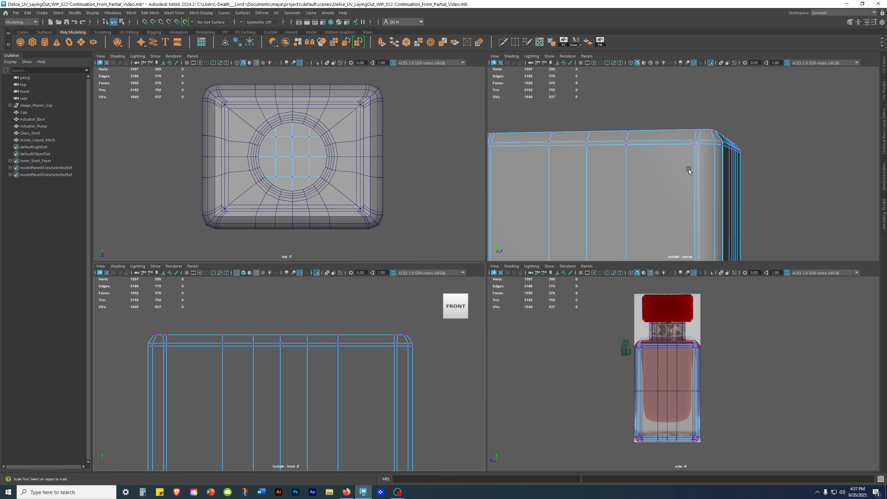
key("space")
left_click_drag(628, 191, 646, 276, "alt")
right_click_drag(645, 276, 779, 353, "alt")
left_click_drag(679, 196, 644, 280, "alt")
right_click_drag(647, 269, 274, 273, "alt")
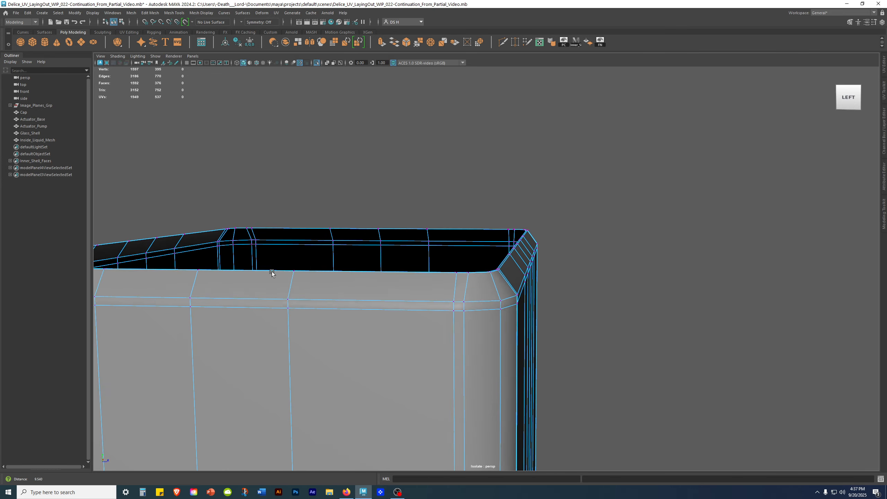
left_click_drag(273, 273, 413, 344, "alt")
- Return to object mode, turn on wireframe on shaded, and check the rim's corner close up
key("F8")
left_click(713, 177)
right_click_drag(709, 169, 451, 189, "alt")
left_click_drag(451, 188, 578, 232, "alt")
key("alt+5")
left_click_drag(574, 280, 371, 338, "alt")
scroll(389, 346, "up", 2)
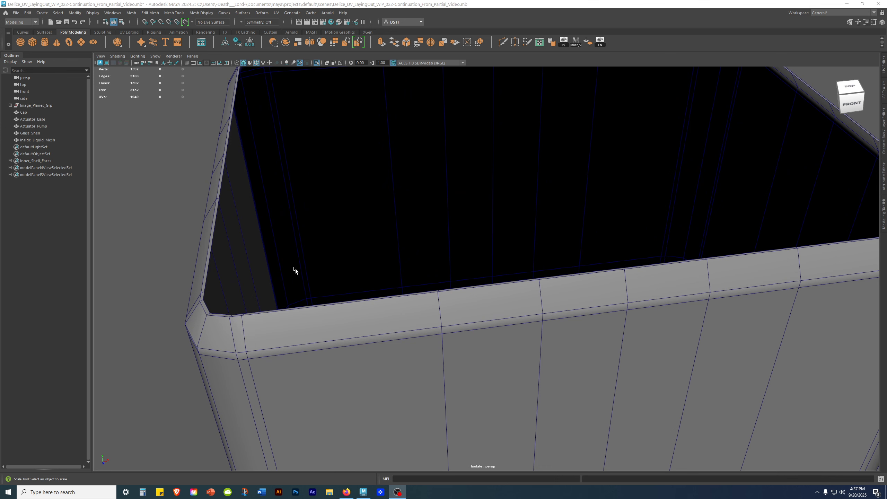
- Select the complete inner border edge loop around the liquid mesh's opening
left_click_drag(501, 234, 476, 233, "alt")
left_click(603, 269)
key("space")
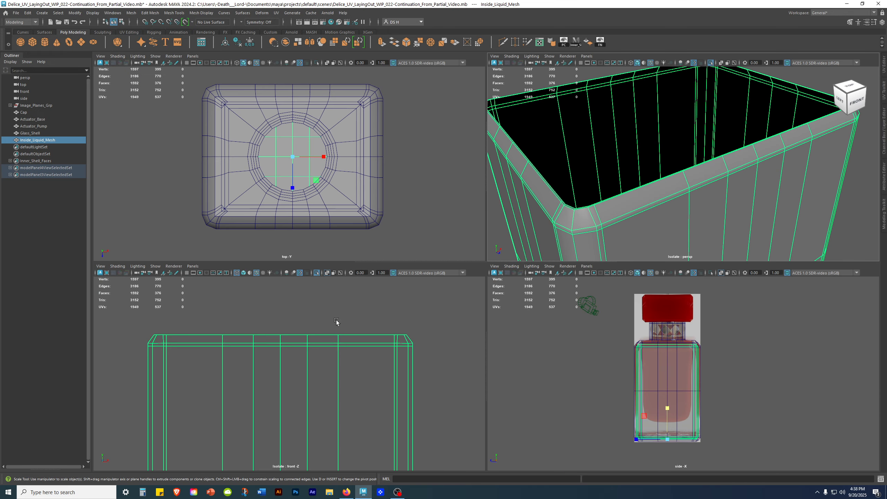
key("space")
left_click_drag(638, 202, 396, 274, "alt")
right_click_drag(475, 178, 476, 156)
middle_click_drag(599, 161, 499, 238, "alt")
left_click(628, 213)
right_click_drag(628, 214, 575, 259, "alt")
double_click(483, 165)
right_click_drag(483, 165, 327, 237, "alt")
middle_click_drag(327, 236, 550, 211, "alt")
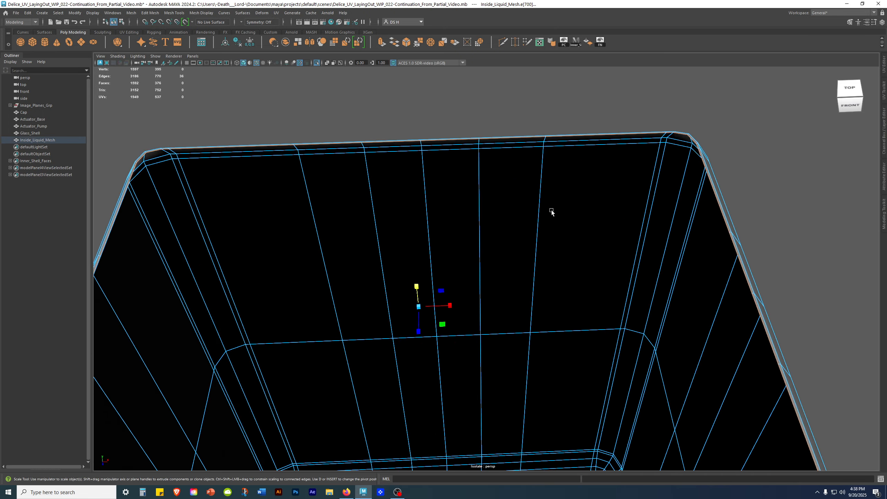
- Extrude the selected border loop and scale it uniformly inward to about 0.98
right_click_drag(551, 211, 388, 260, "alt")
left_click_drag(388, 260, 418, 244, "alt")
right_click_drag(426, 236, 281, 275, "alt")
middle_click_drag(281, 275, 328, 207, "alt")
left_click_drag(328, 206, 394, 202, "alt")
right_click(384, 161, "shift")
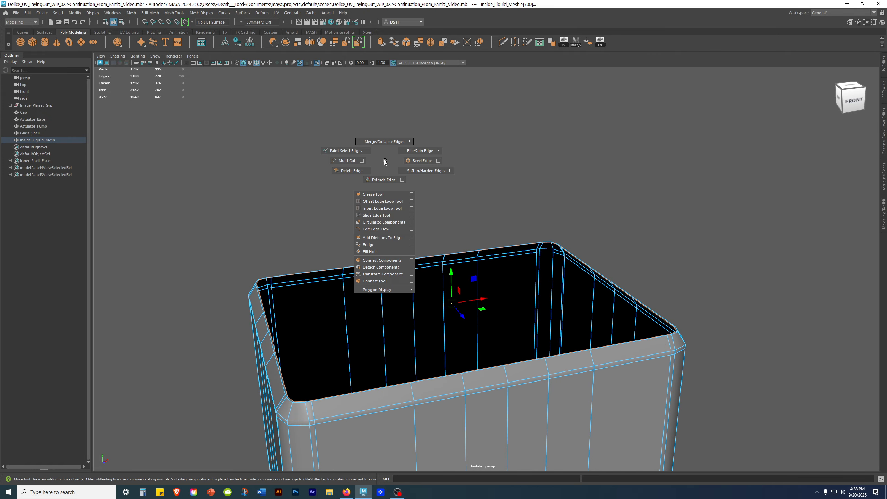
left_click(386, 180)
left_click_drag(341, 356, 609, 332, "alt")
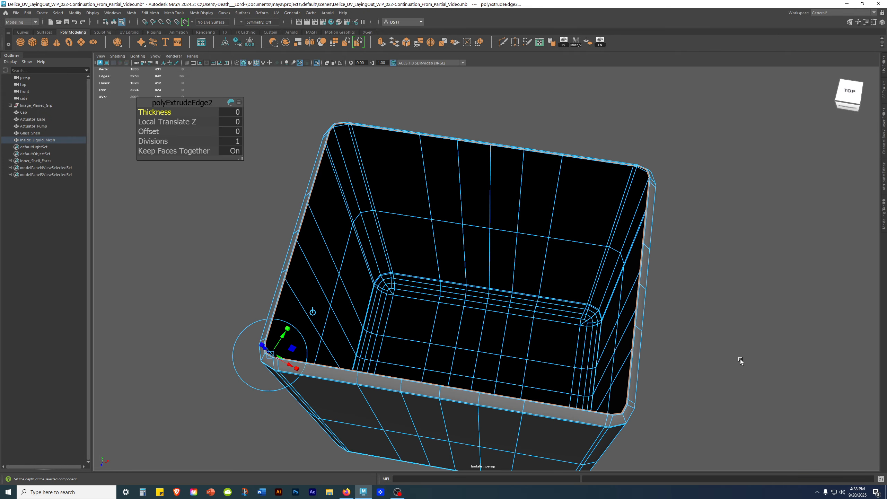
key("r")
left_click_drag(401, 337, 454, 296, "alt")
scroll(455, 295, "up", 1)
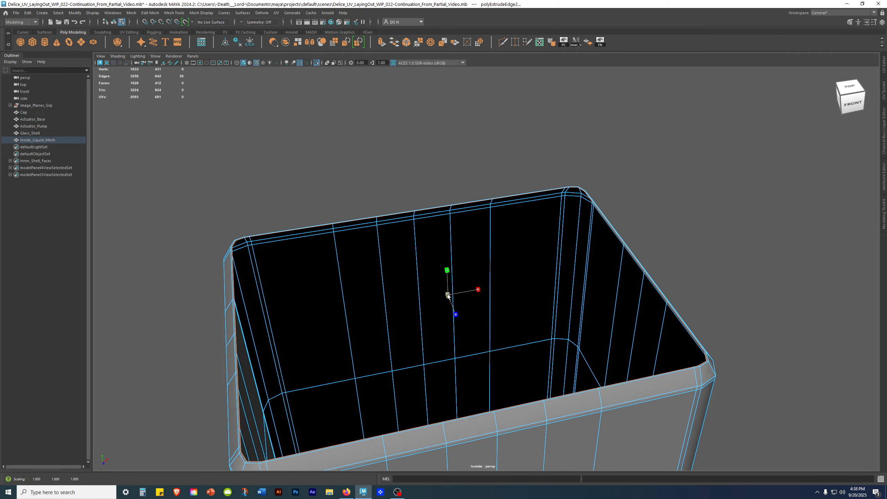
left_click_drag(442, 304, 533, 168, "alt")
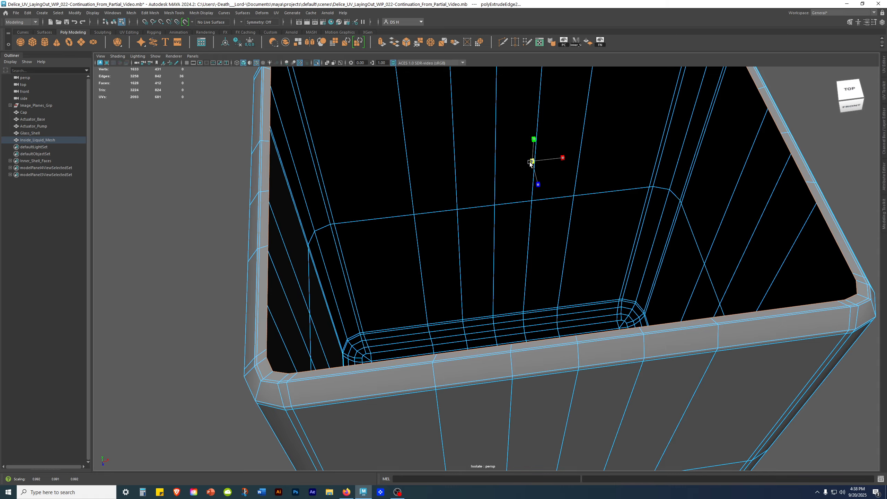
- Extrude the innermost border loop once more and scale the new edges inward for a wider inset
key("w")
left_click_drag(513, 294, 551, 254, "alt")
scroll(551, 254, "down", 2)
left_click_drag(481, 284, 497, 266, "alt")
right_click(612, 116, "shift")
left_click(608, 135)
left_click_drag(613, 131, 562, 212, "alt")
key("r")
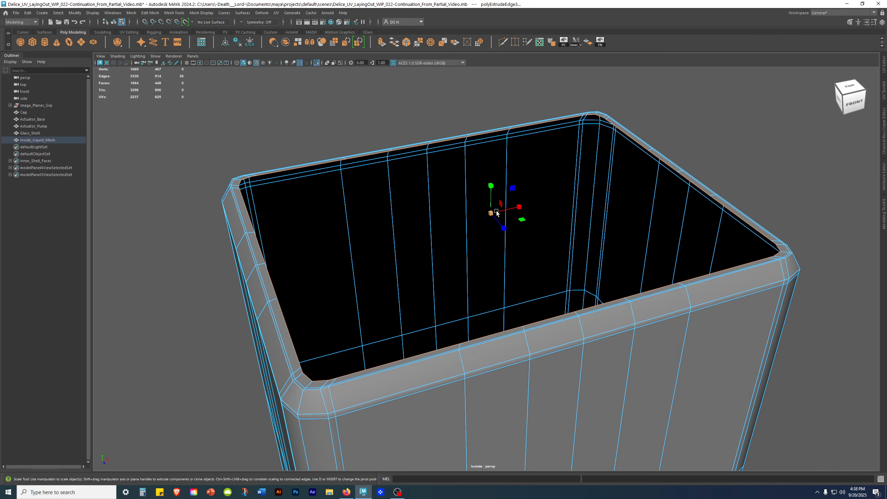
left_click_drag(478, 227, 532, 244, "alt")
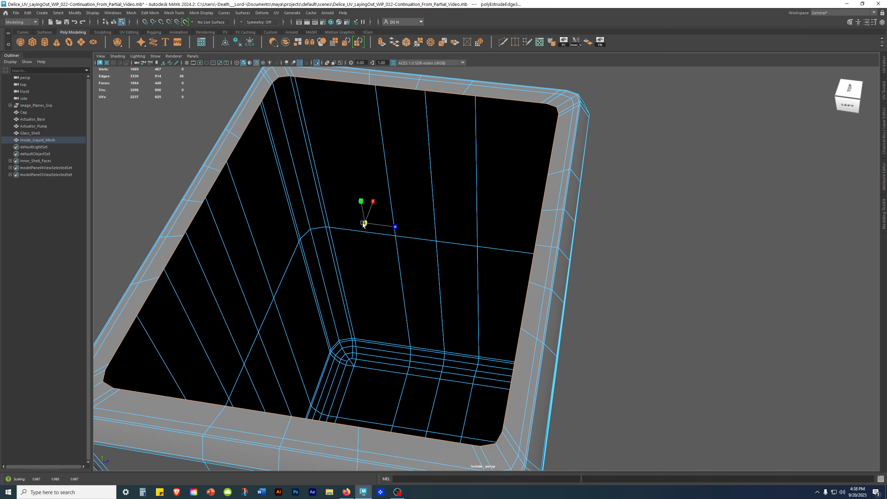